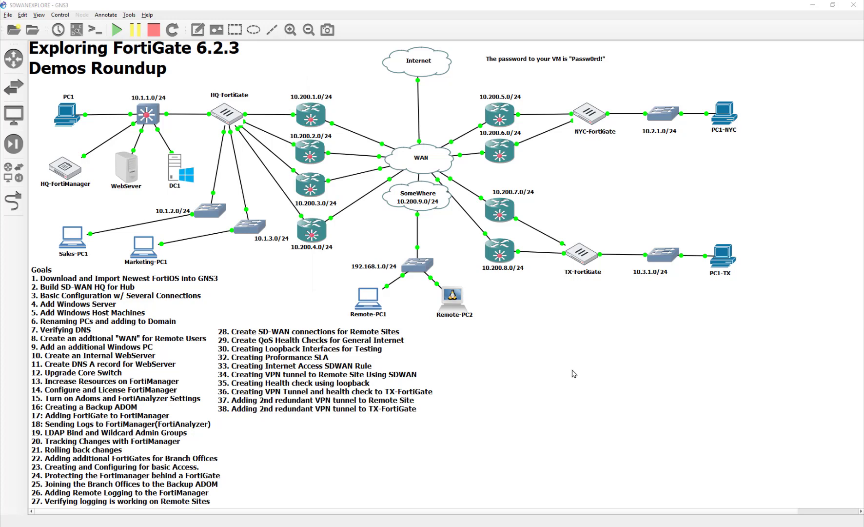
- Open the DC1 console and enter the Administrator password, re-entering it after the rejection
left_click(175, 169)
double_click(175, 169)
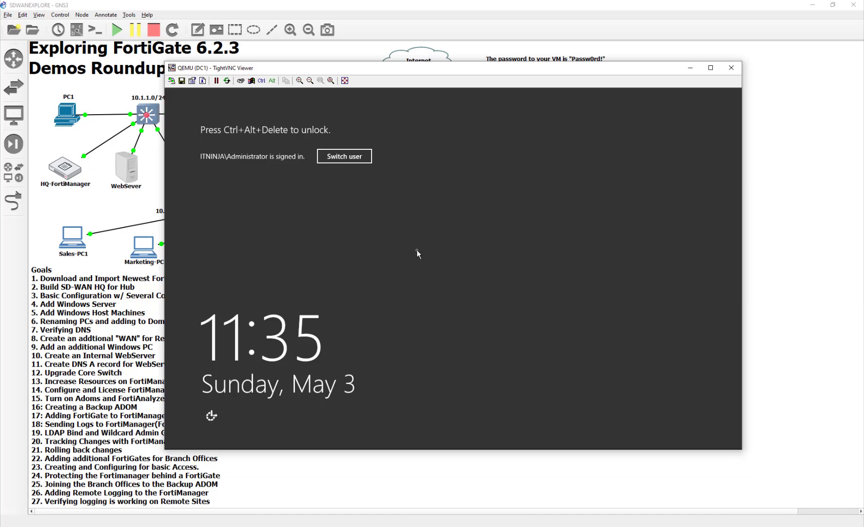
left_click(240, 80)
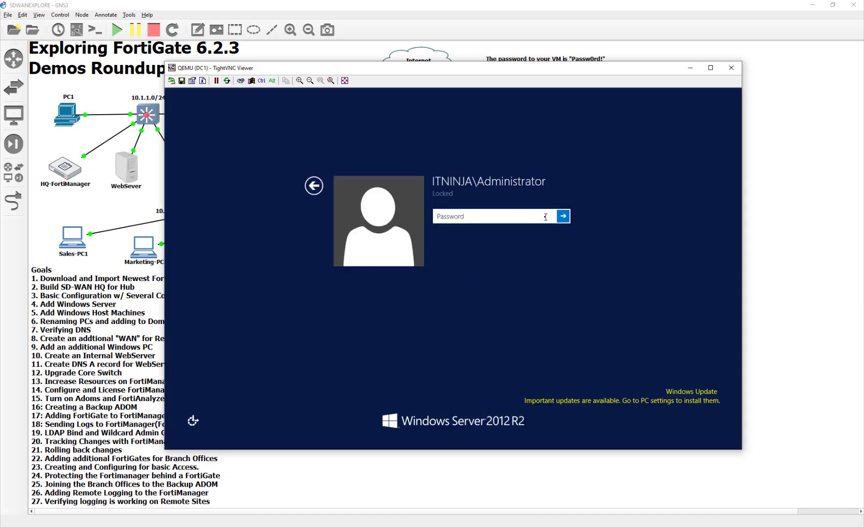
type("Passw0rd!")
key("Return")
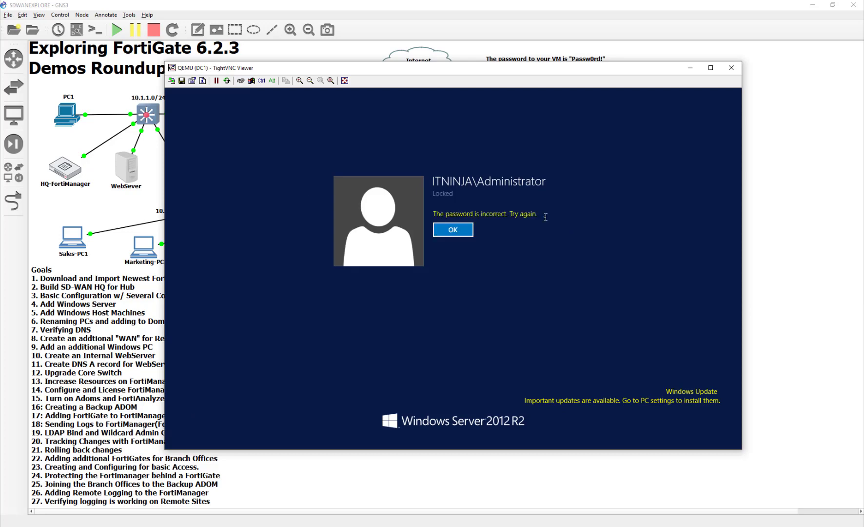
key("Return")
type("Passw")
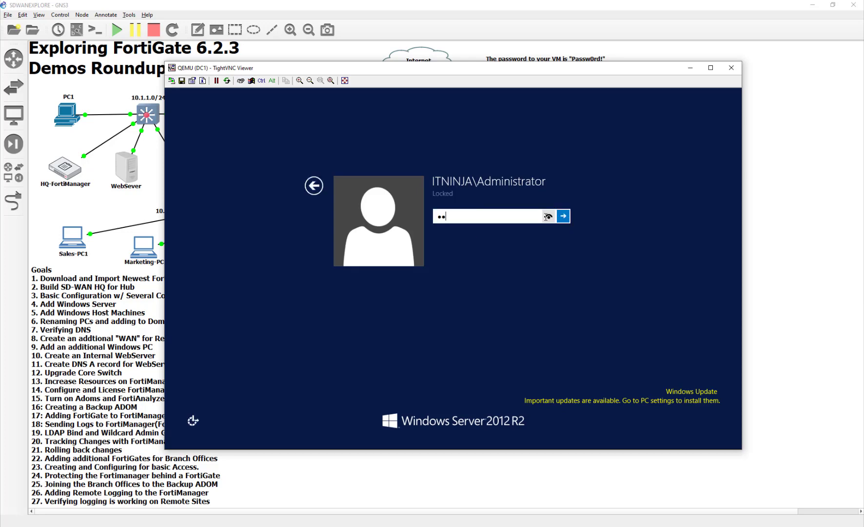
type("0rd!")
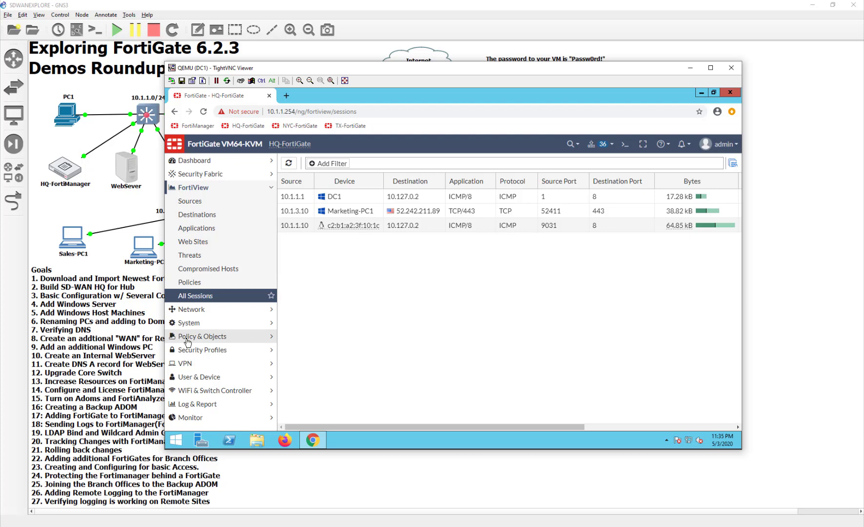
- Start a new SD-WAN member and launch the IPsec VPN wizard for SD-WAN
left_click(193, 309)
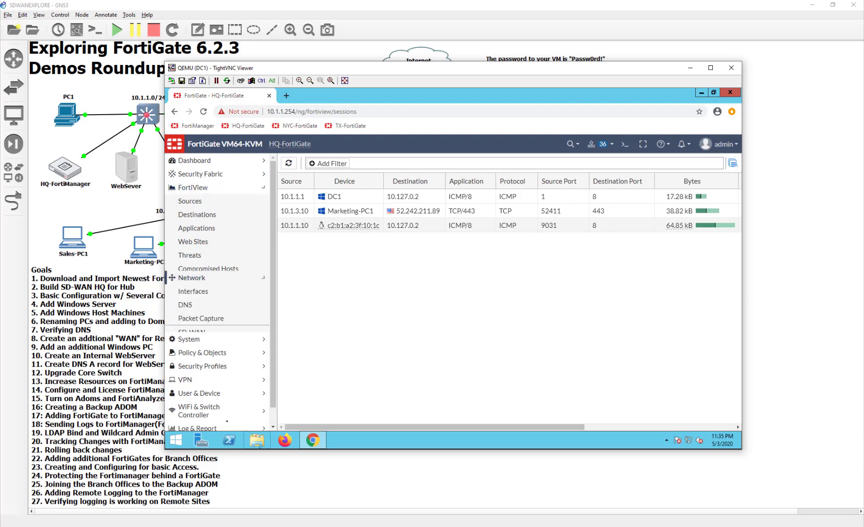
left_click(223, 257)
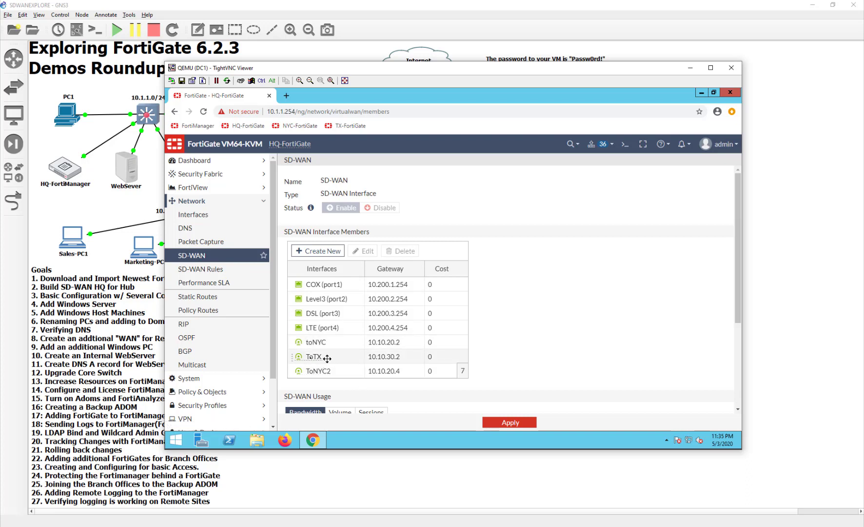
left_click(318, 251)
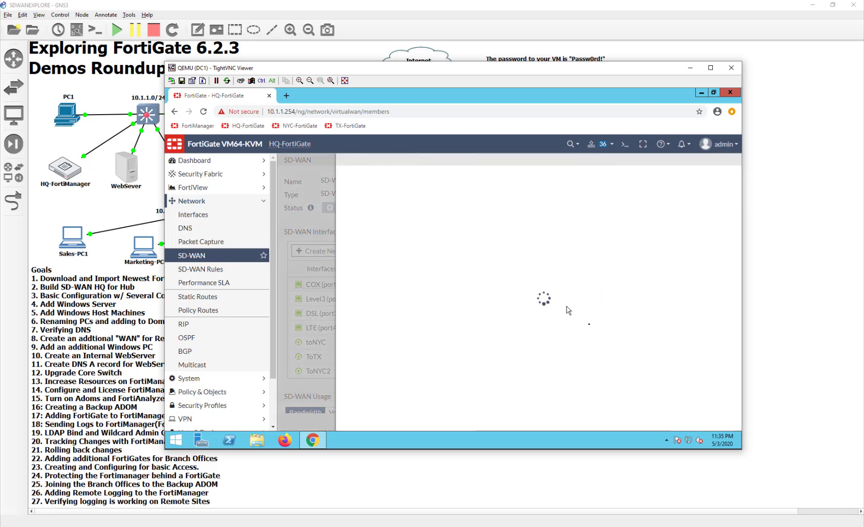
left_click(480, 181)
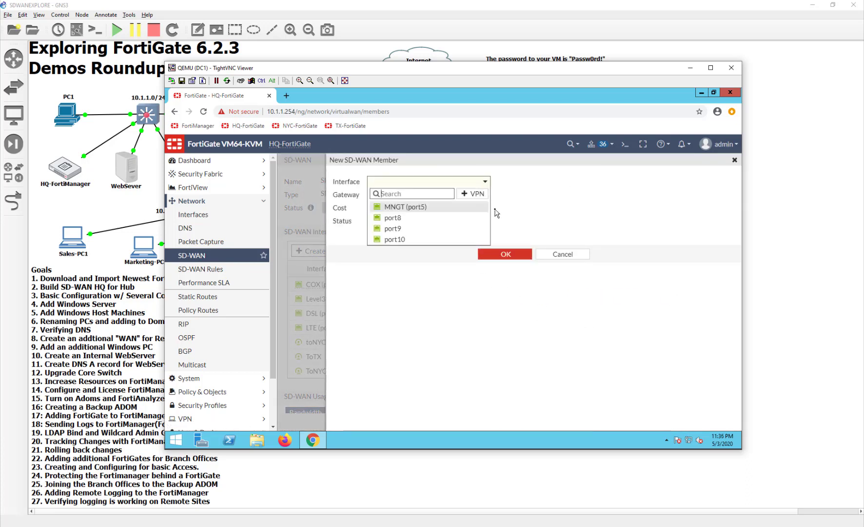
left_click(475, 193)
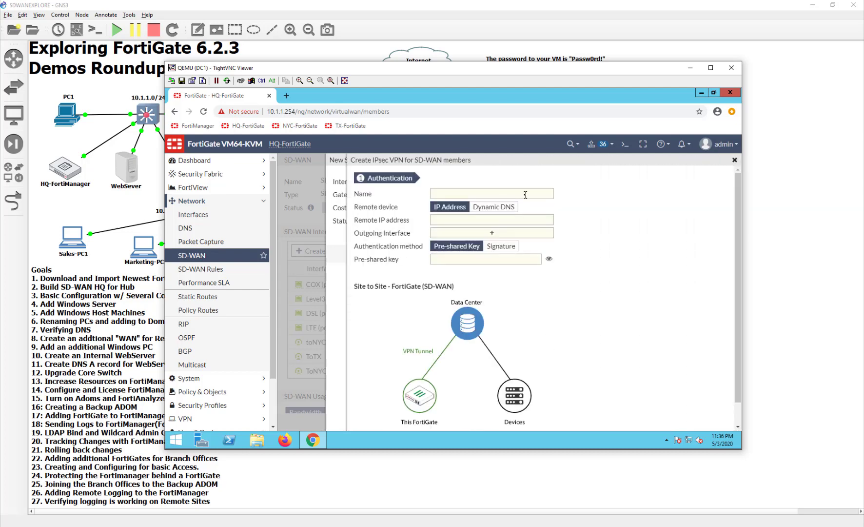
- Name the tunnel ToTX2 and set its remote IP to 10.200.8.1
left_click(526, 195)
type("ToTX2")
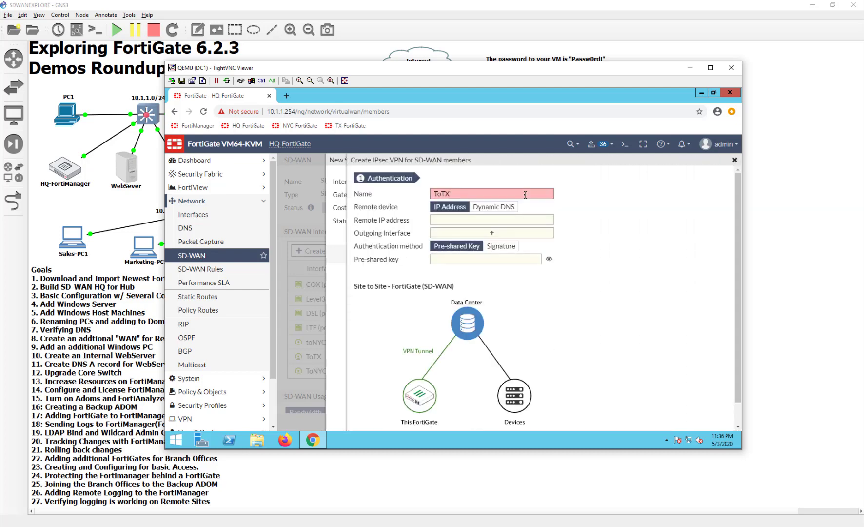
left_click(515, 220)
left_click(827, 263)
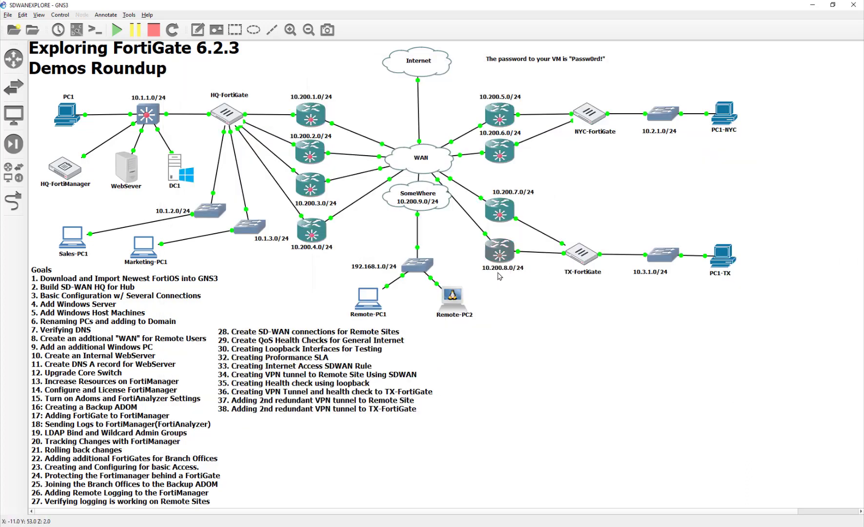
key("alt+Tab")
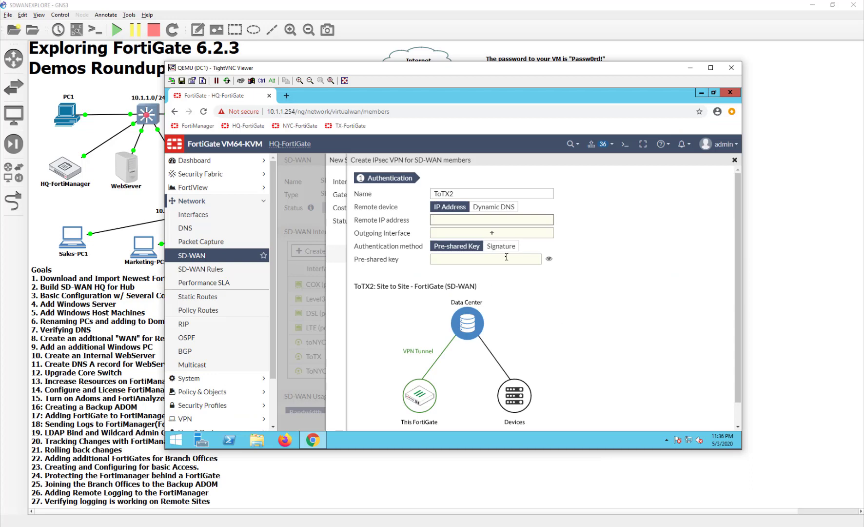
type("10.200.")
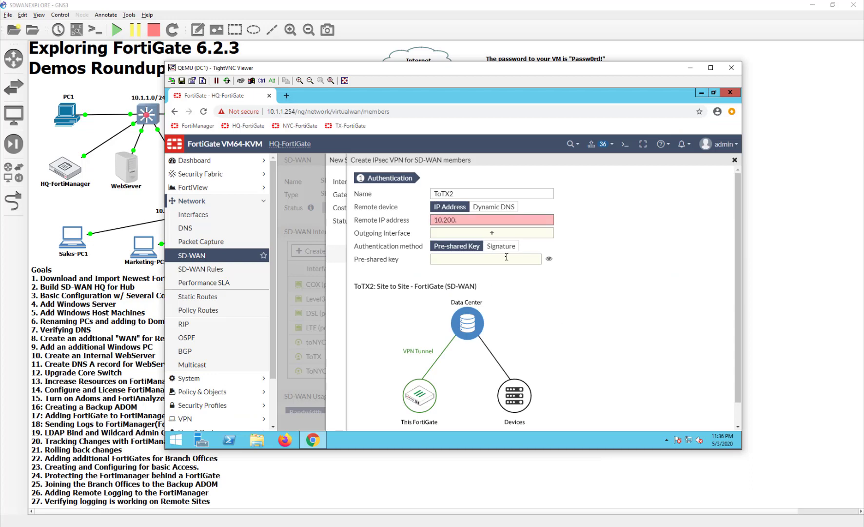
type("8.2")
key("Tab")
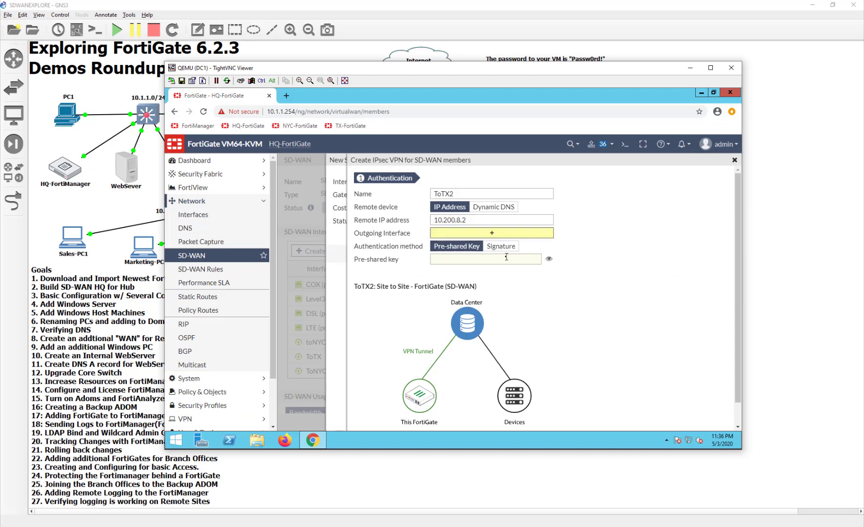
key("shift+Tab")
key("End")
key("BackSpace")
type("1")
- Choose DSL (port3) as the outgoing interface and enter the pre-shared key
left_click(515, 233)
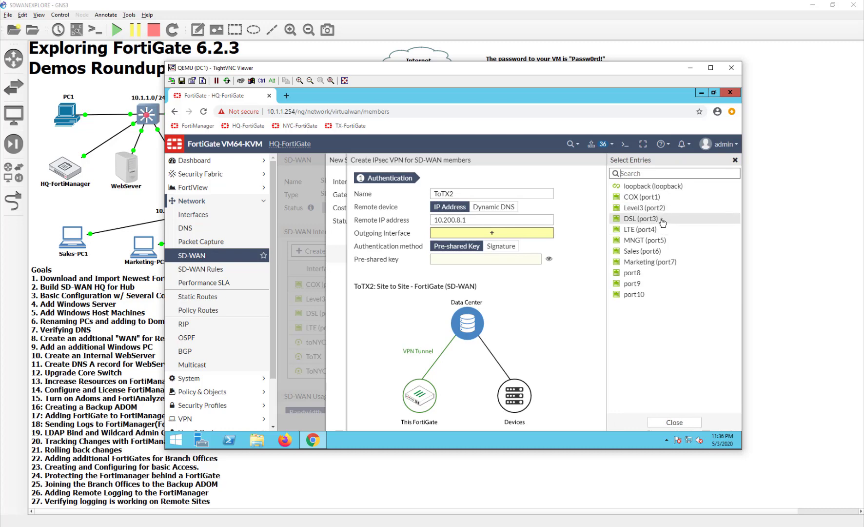
left_click(662, 223)
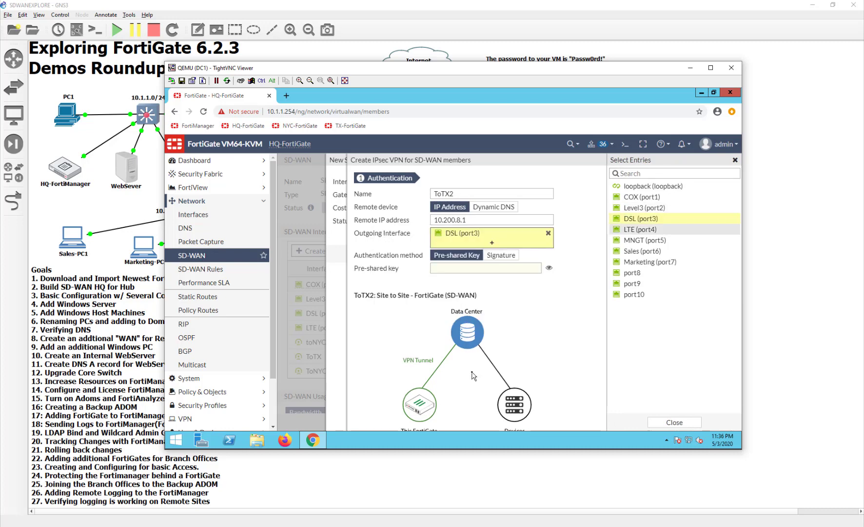
left_click(467, 272)
type("fortinet")
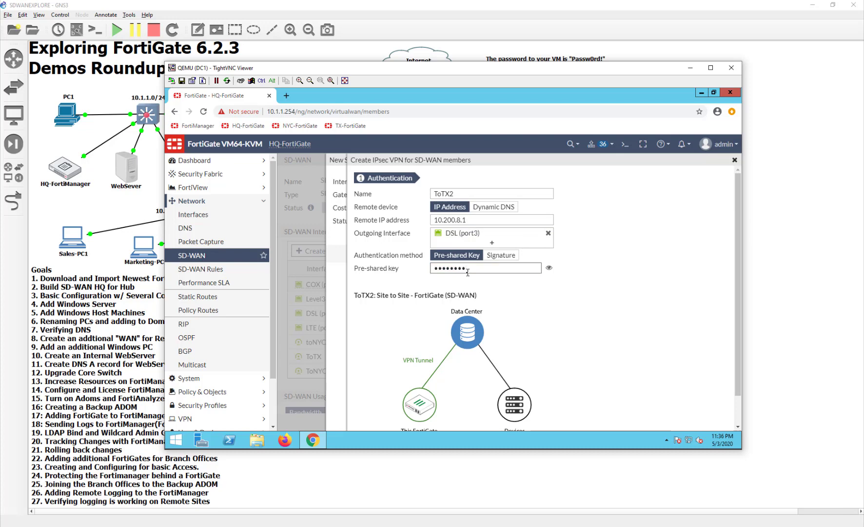
scroll(512, 312, "down", 1)
- Create the ToTX2 VPN, close its summary, and cancel the new SD-WAN member
left_click(588, 417)
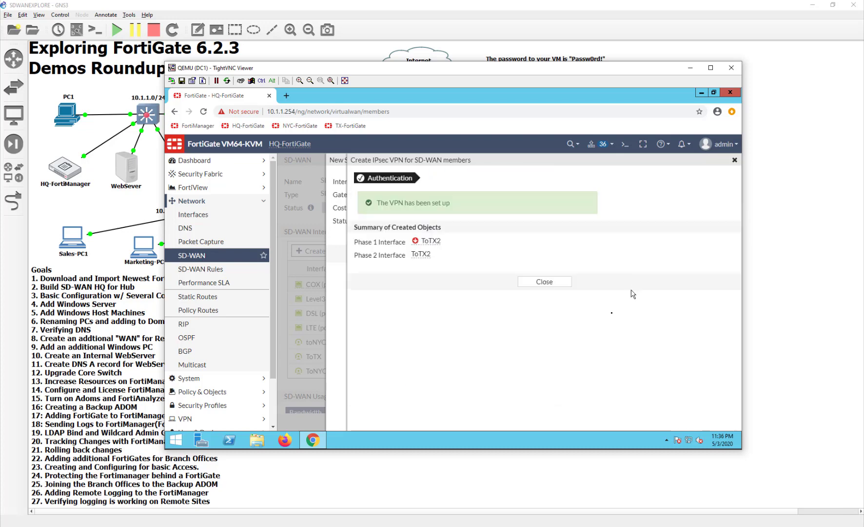
left_click(545, 282)
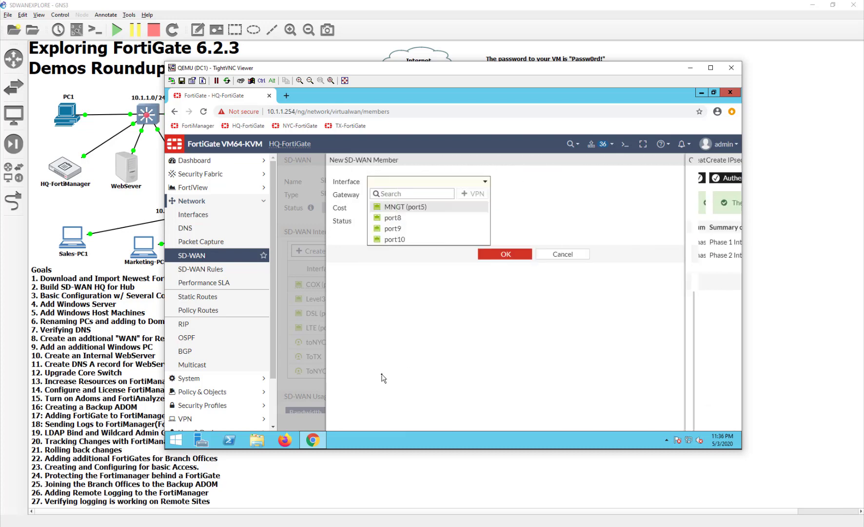
left_click(582, 265)
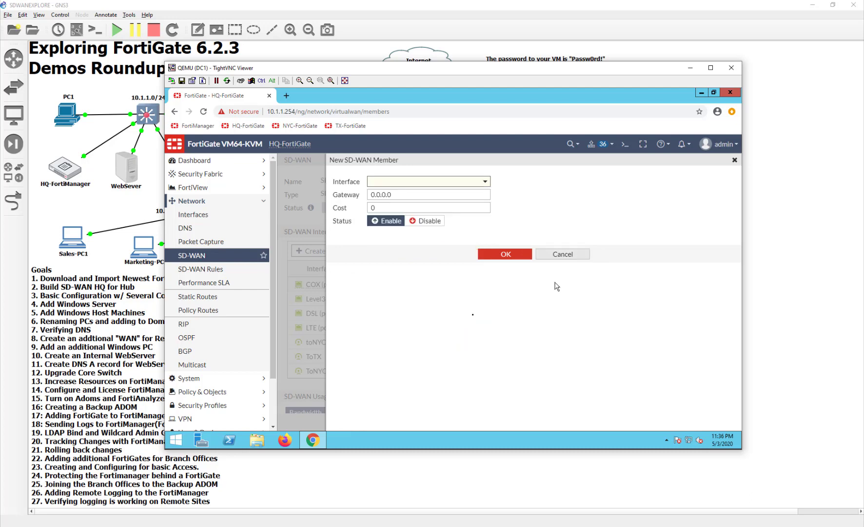
left_click(570, 257)
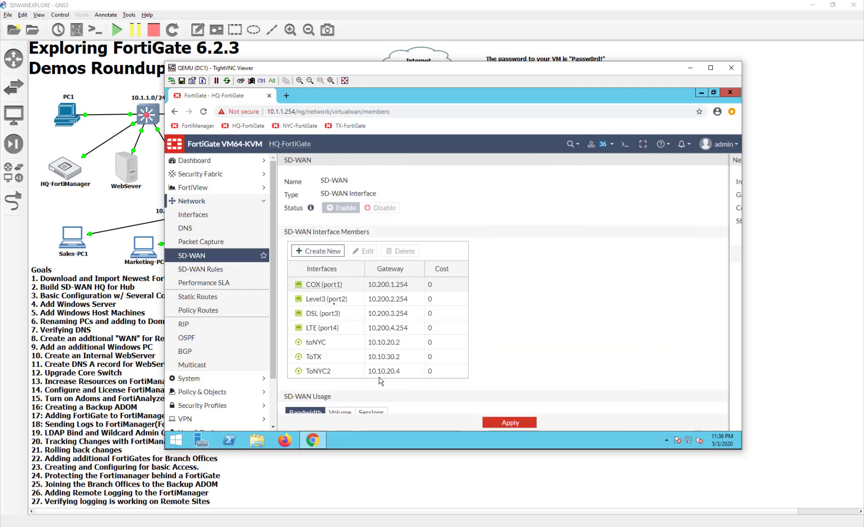
- In Interfaces, expand SD-WAN and DSL (port3) and open the ToTX2 tunnel
left_click(195, 214)
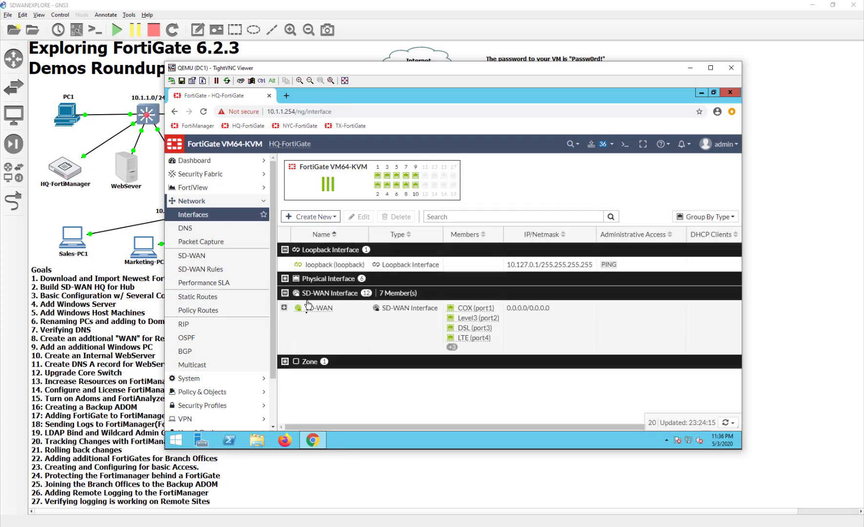
left_click(284, 307)
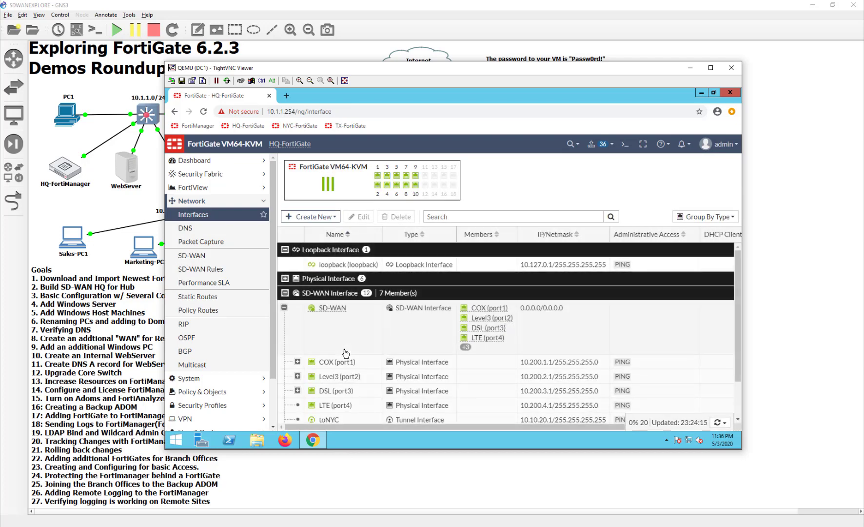
scroll(344, 351, "down", 1)
left_click(297, 347)
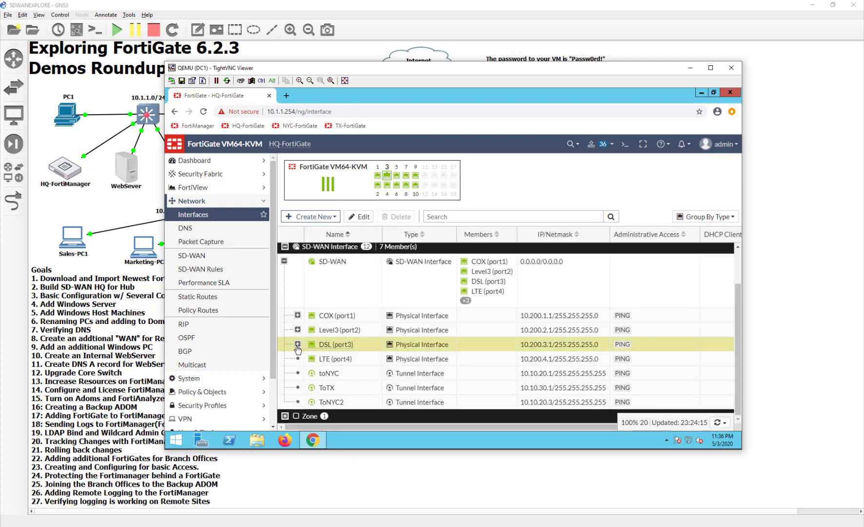
left_click(298, 344)
double_click(322, 359)
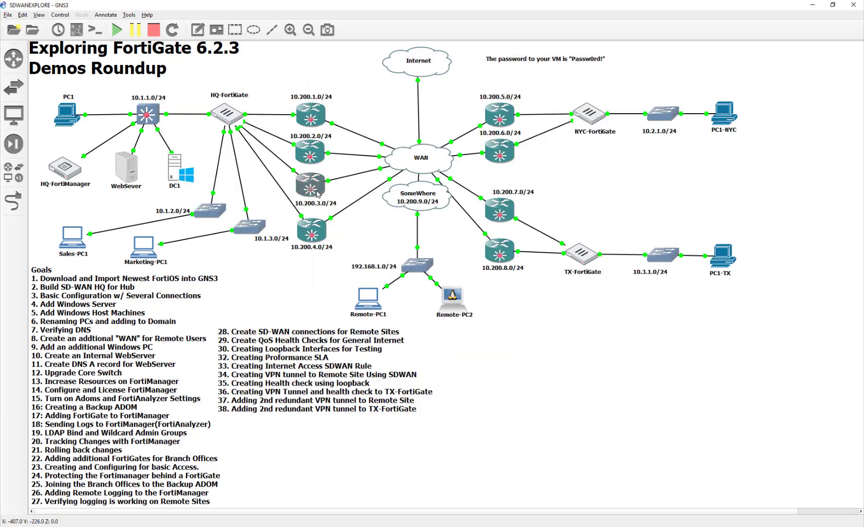
- Read the 10.200.3.0/24 and 10.200.7.0/24 router details, then return to the DC1 console
mouse_move(317, 194)
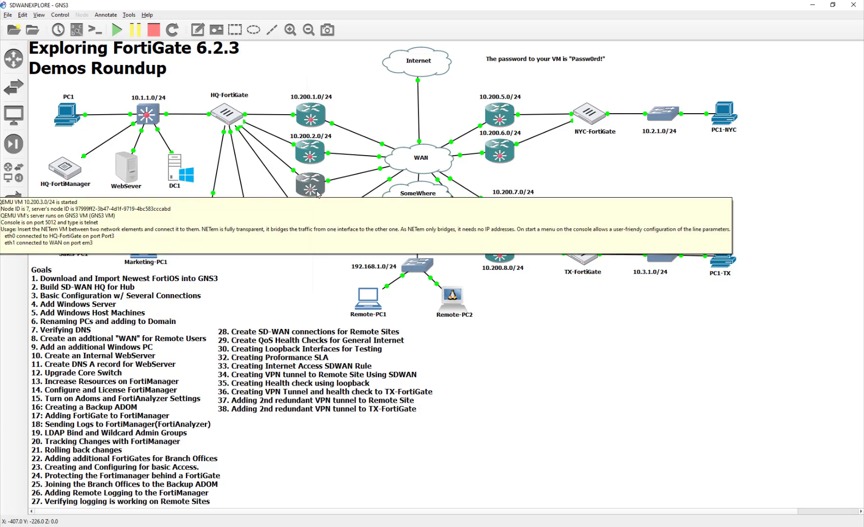
mouse_move(512, 208)
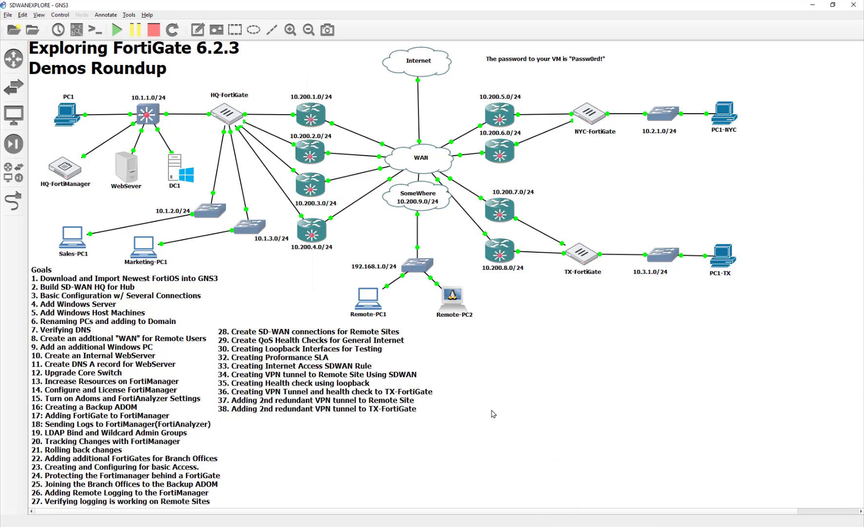
key("alt+Tab")
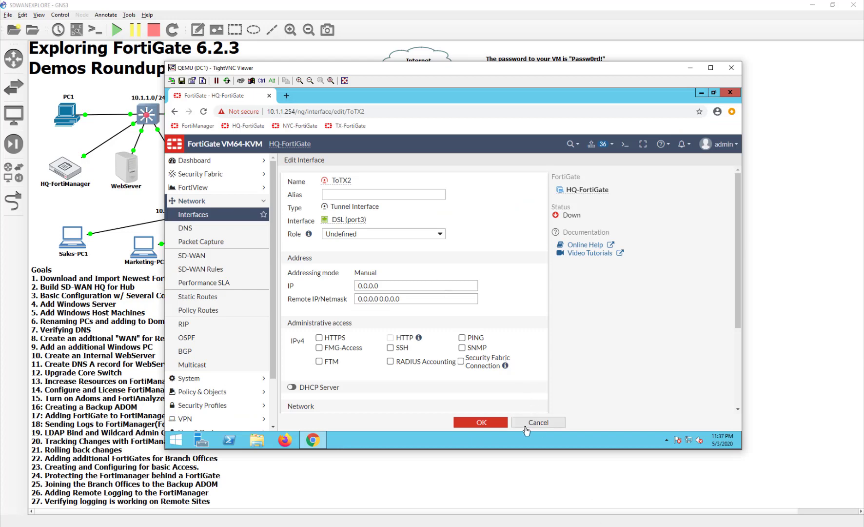
- Set ToTX2 to IP 10.10.30.3, remote 10.10.30.4/32, enable PING, and save
left_click_drag(488, 71, 531, 221)
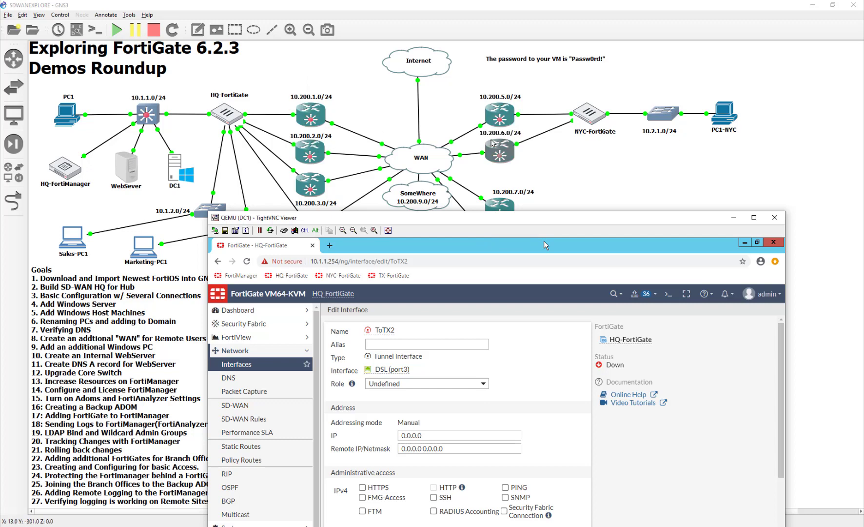
left_click_drag(482, 217, 472, 291)
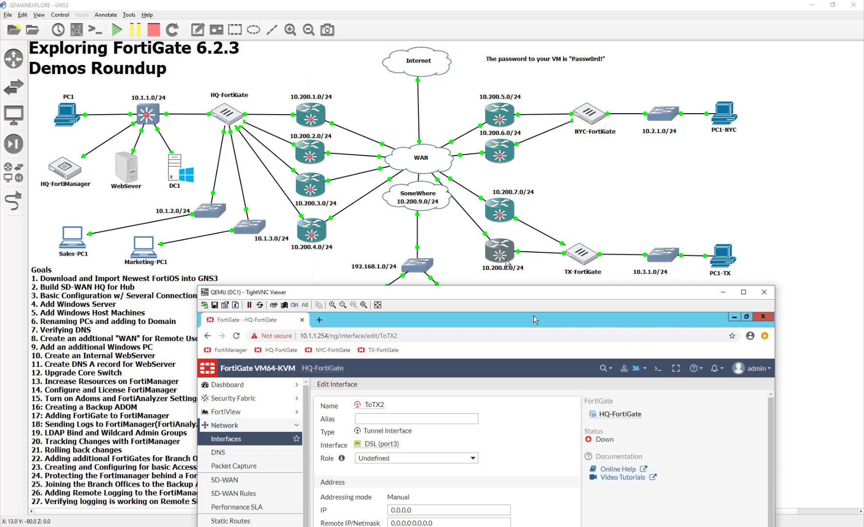
left_click_drag(499, 298, 483, 83)
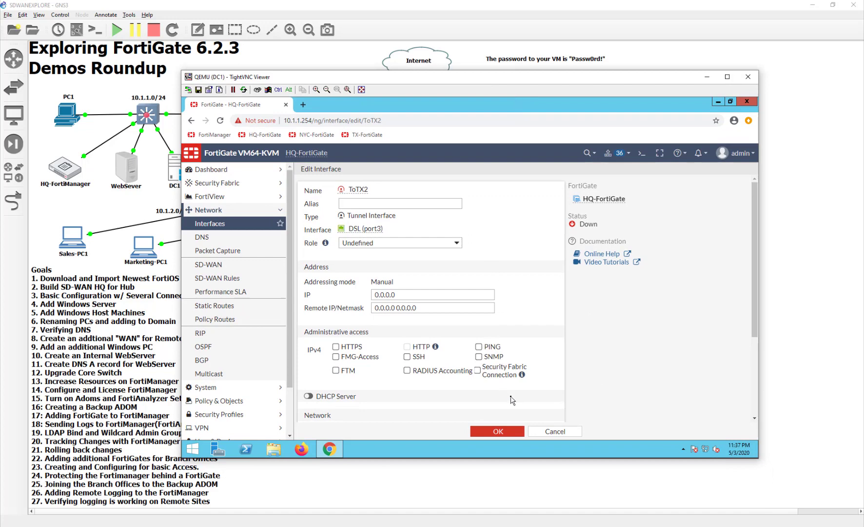
double_click(425, 294)
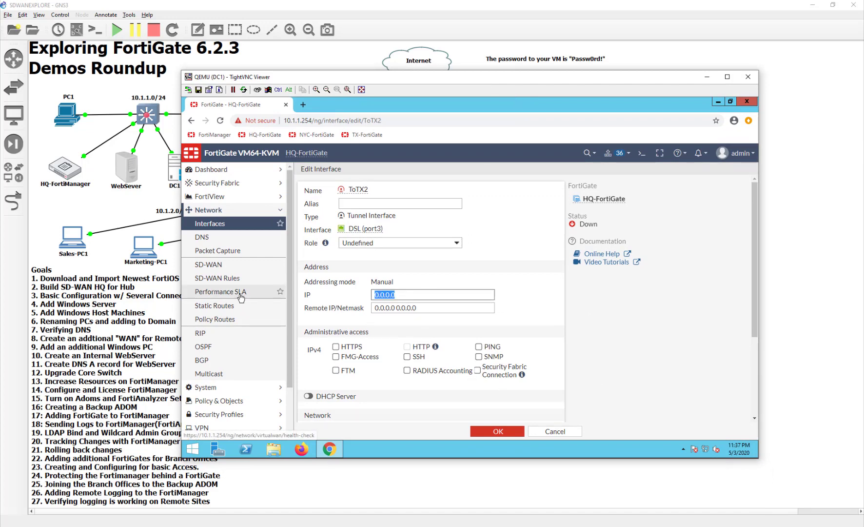
type("10.10")
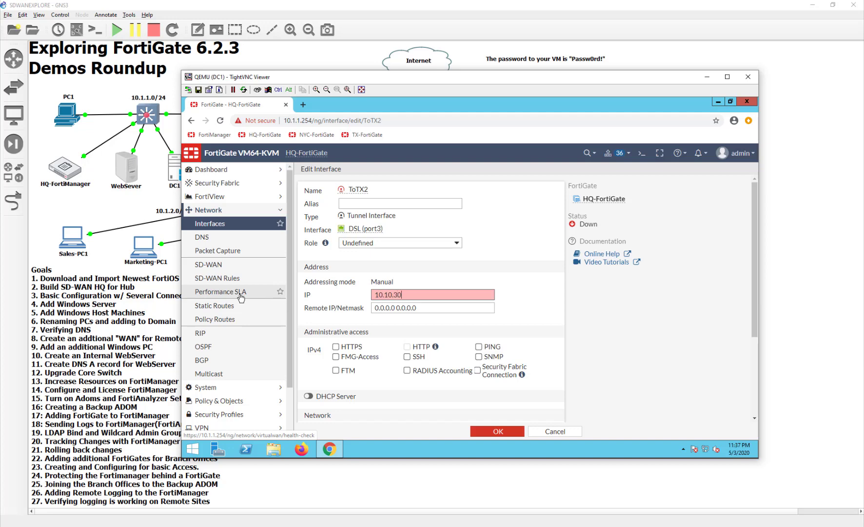
type("3")
key("Tab")
type("10")
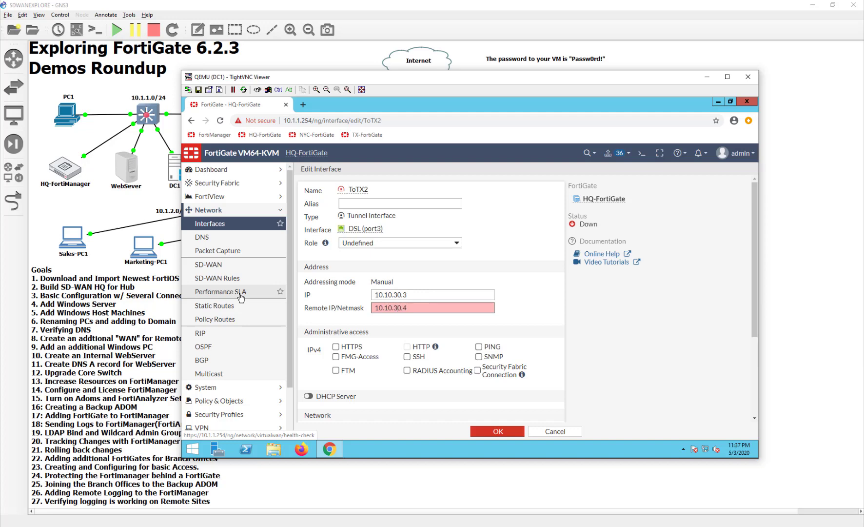
type(".10.30.4/32")
left_click(479, 346)
left_click(489, 435)
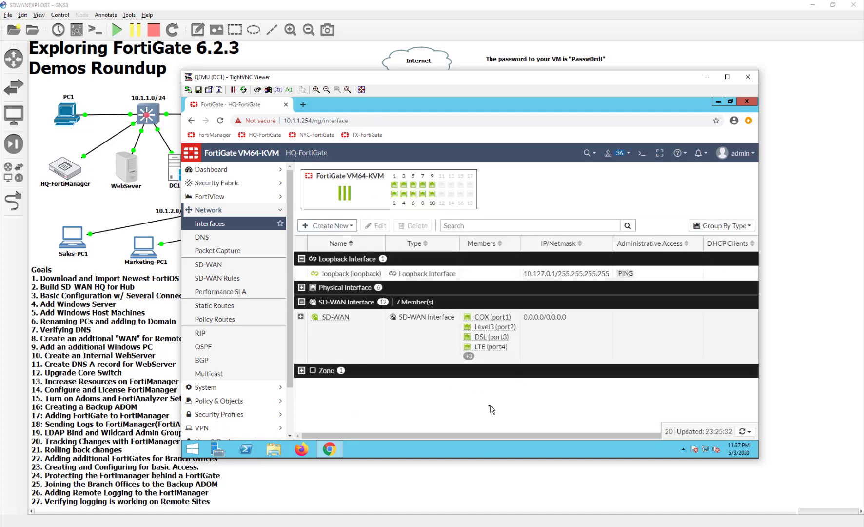
- Expand SD-WAN with its COX, Level3 and DSL members, then select ToTX and ToTX2
left_click(301, 316)
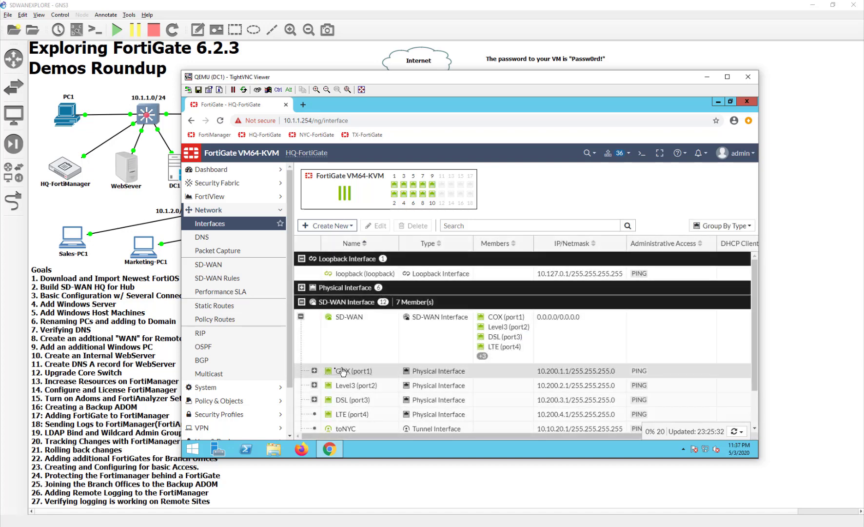
left_click(314, 323)
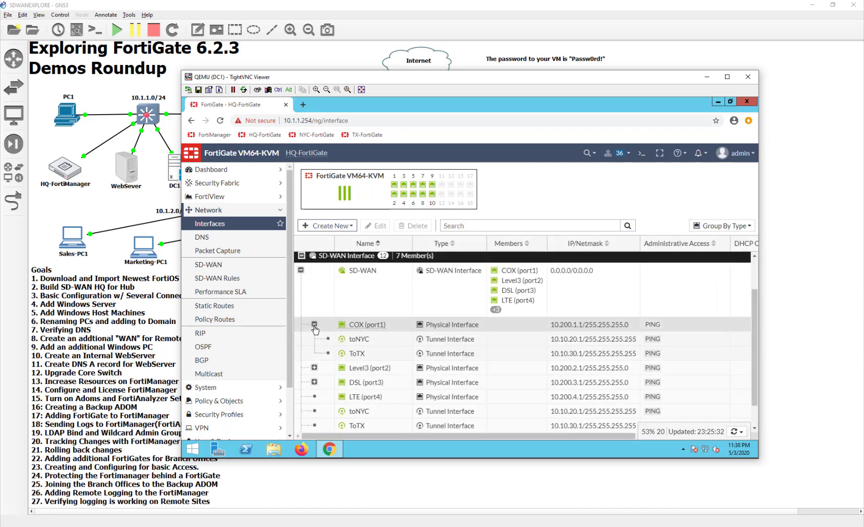
left_click(314, 367)
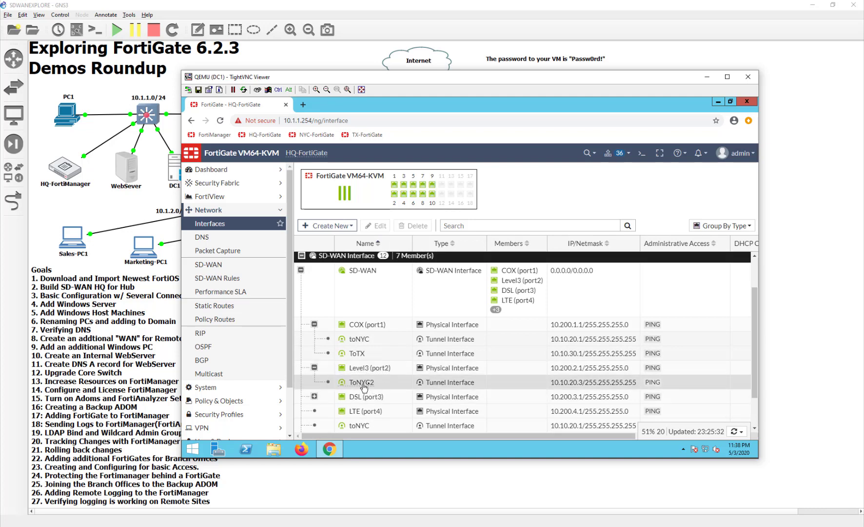
mouse_move(375, 388)
left_click(314, 396)
scroll(439, 411, "down", 2)
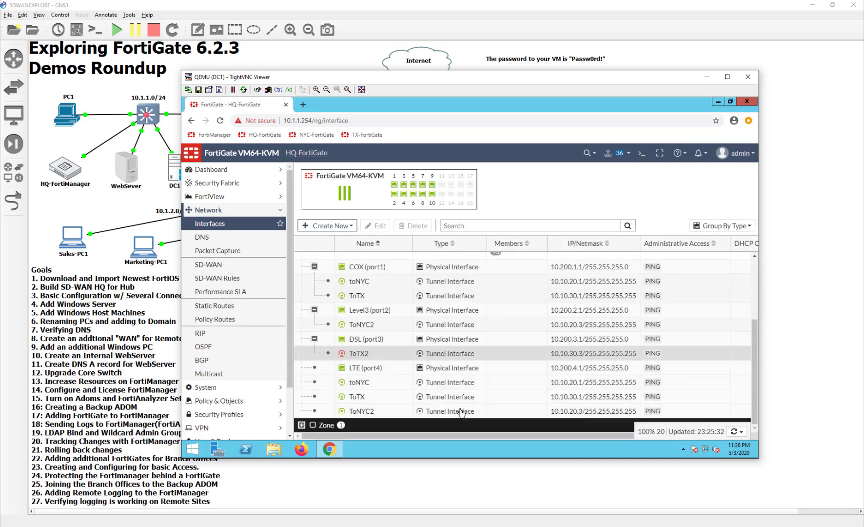
left_click(361, 295)
left_click(396, 355)
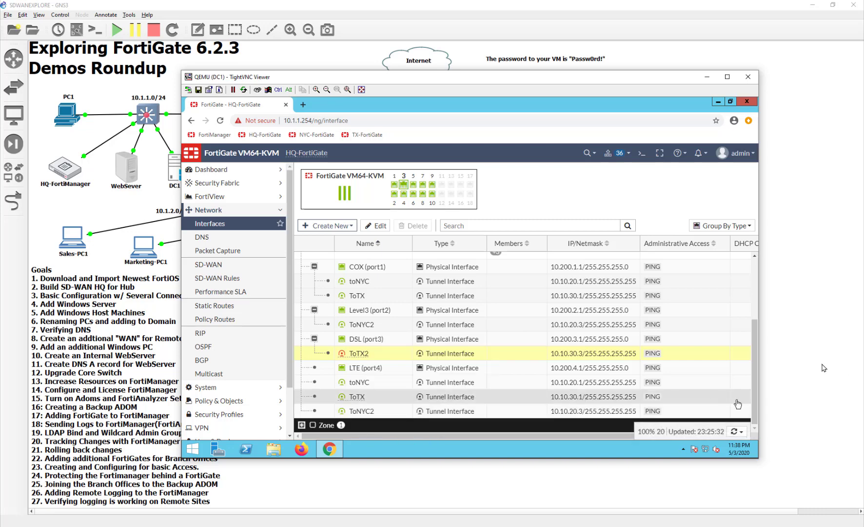
- Open the TX-FortiGate session and go to its interfaces list
left_click(622, 462)
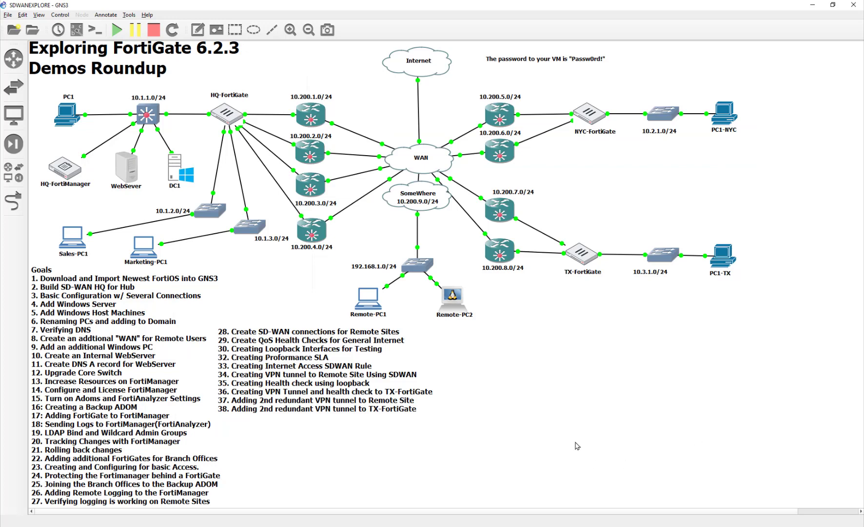
double_click(723, 253)
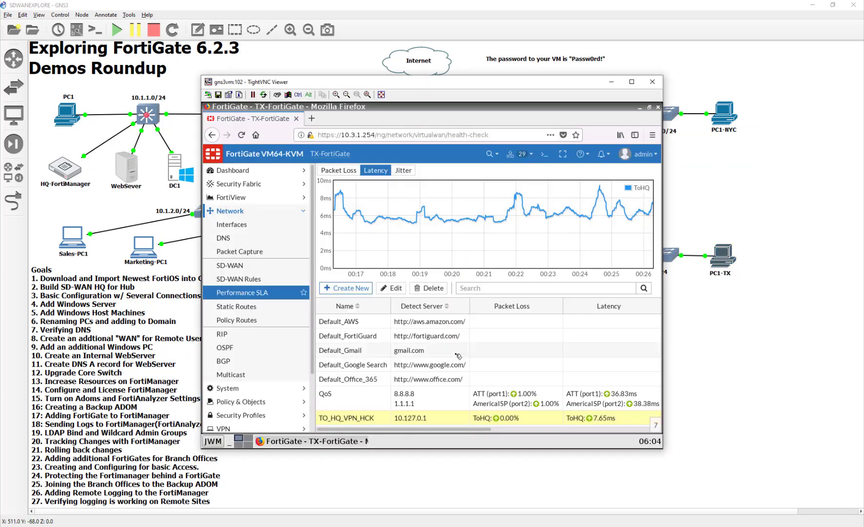
left_click(241, 229)
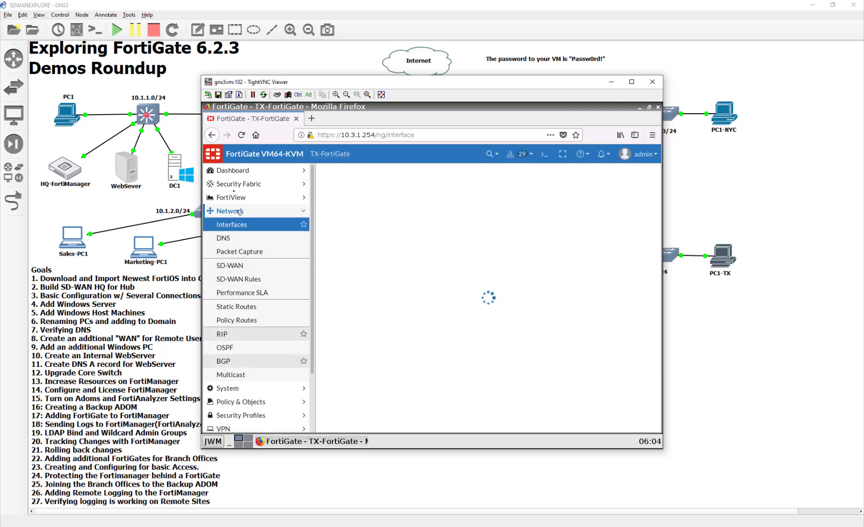
- Start a new interface named ToHQ2, then abandon the form
left_click(322, 229)
left_click(331, 238)
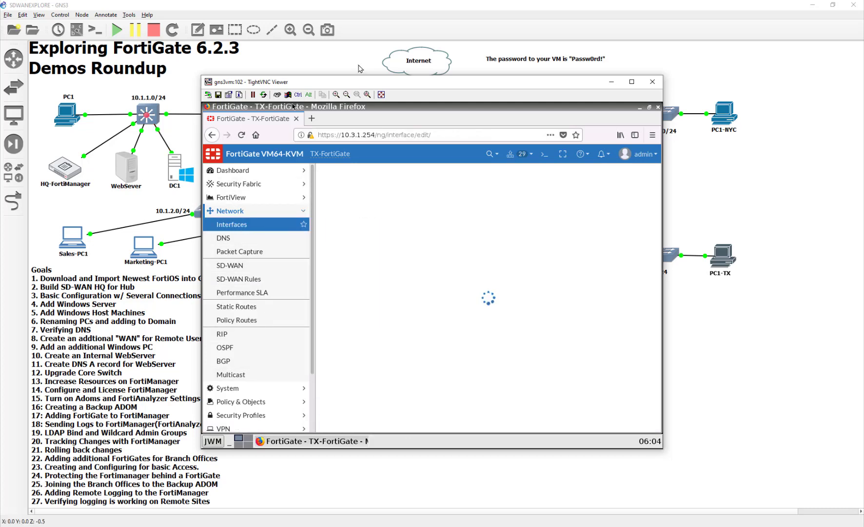
left_click_drag(345, 83, 276, 82)
left_click(331, 185)
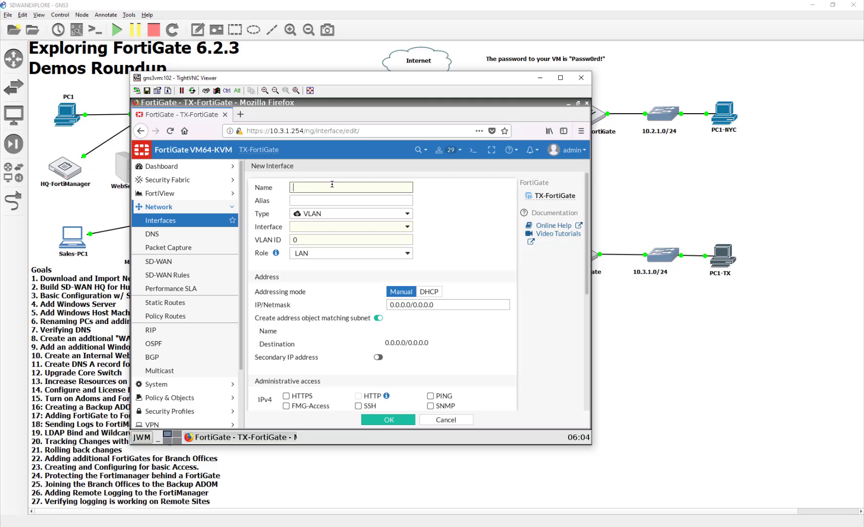
type("ToHQ2")
key("Tab")
key("Tab")
key("Tab")
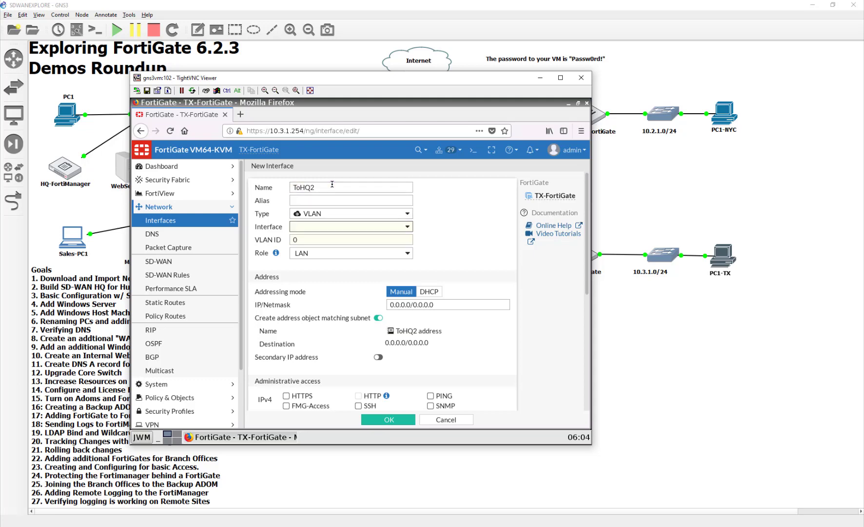
left_click(446, 419)
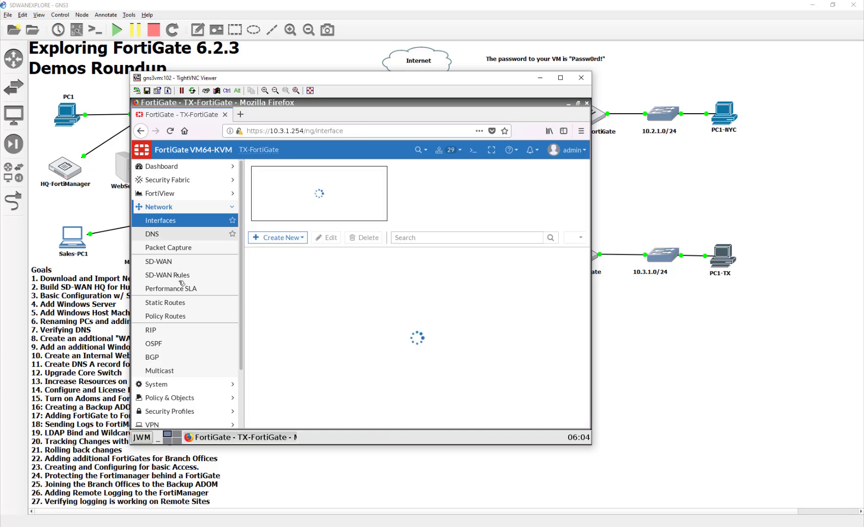
- Add a new SD-WAN member and launch the IPsec VPN wizard for SD-WAN
left_click(177, 263)
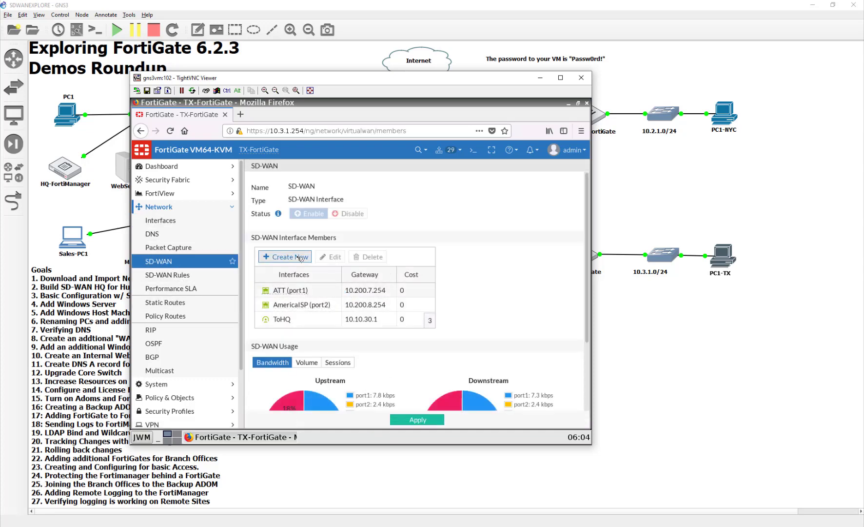
left_click(285, 257)
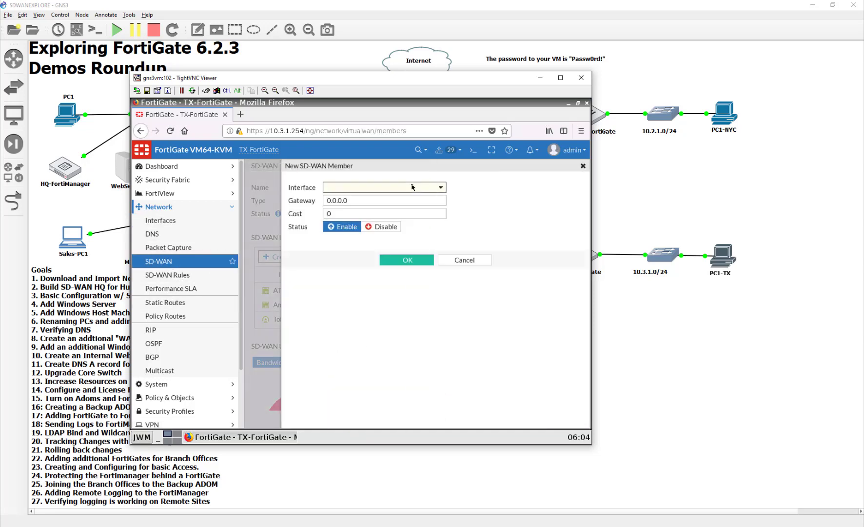
left_click(414, 187)
left_click(429, 199)
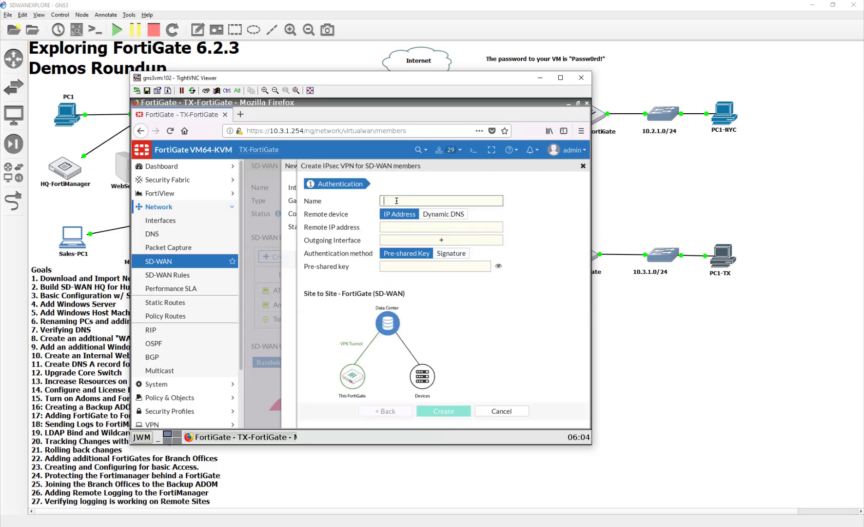
- Name the tunnel toHQ2 and set its remote IP to 10.200.3.1
type("toHQ2")
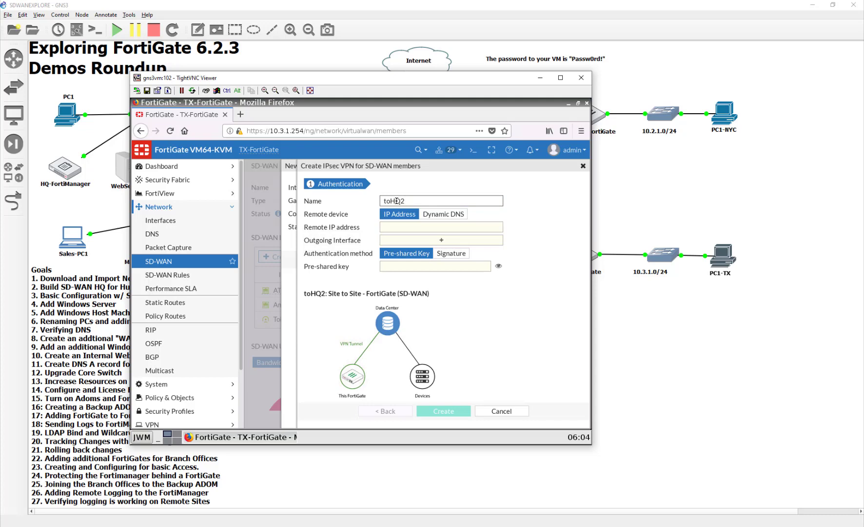
left_click(435, 229)
type("10.200.3.")
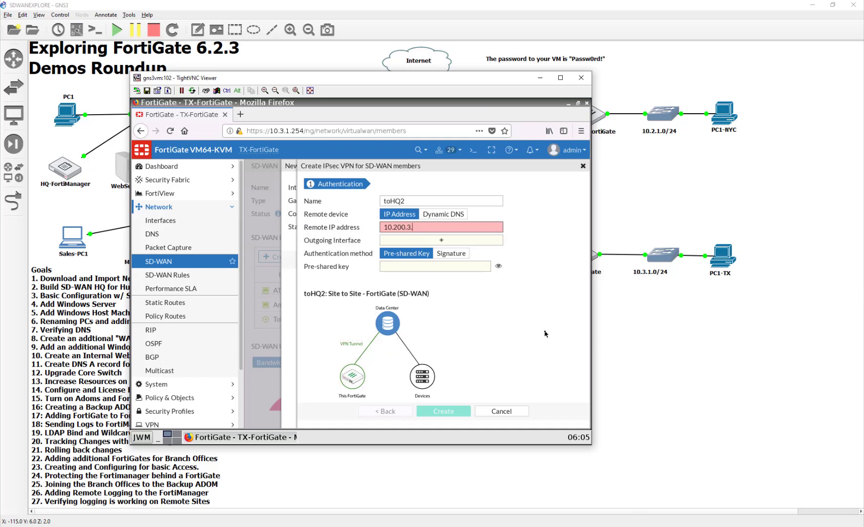
type("1")
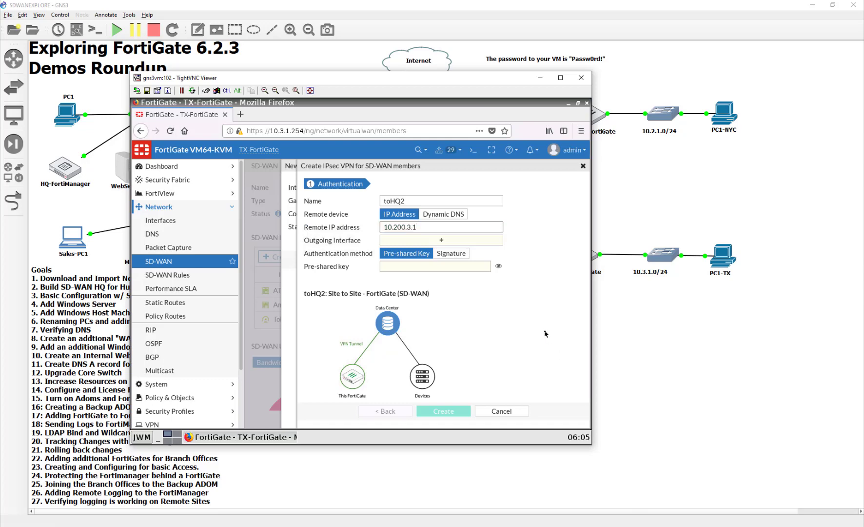
- Use AmericaISP (port2) as outgoing interface, enter the pre-shared key, and create the tunnel
left_click(442, 240)
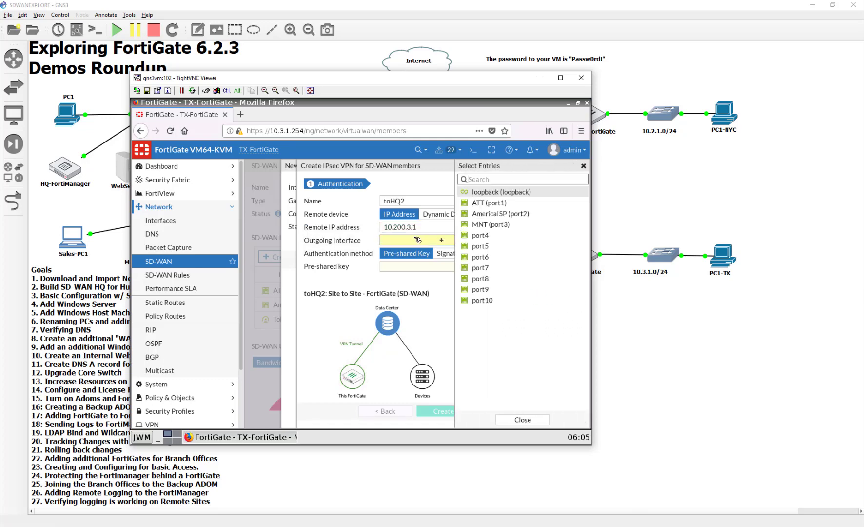
left_click(551, 214)
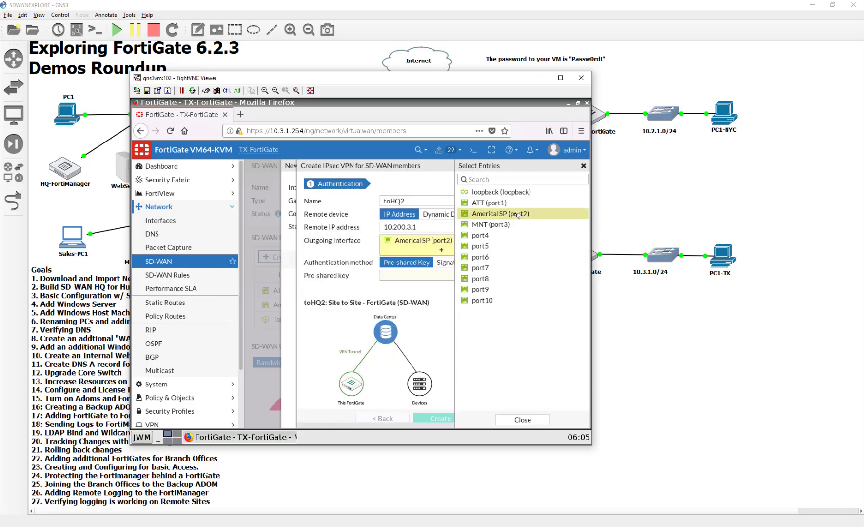
mouse_move(519, 215)
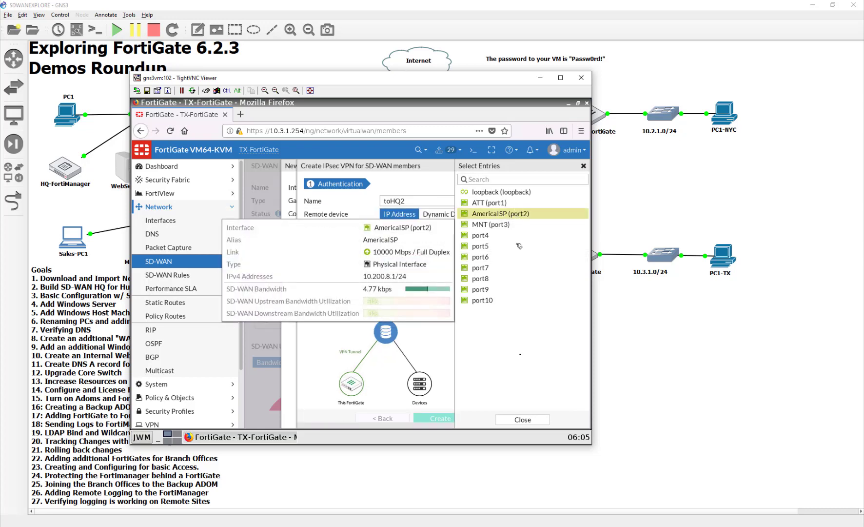
left_click(522, 419)
left_click(431, 275)
type("fortine")
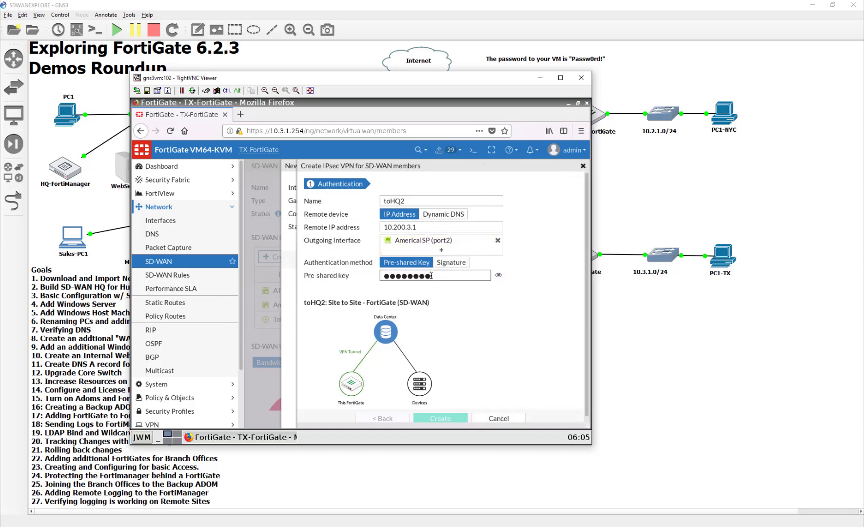
type("t")
left_click(432, 417)
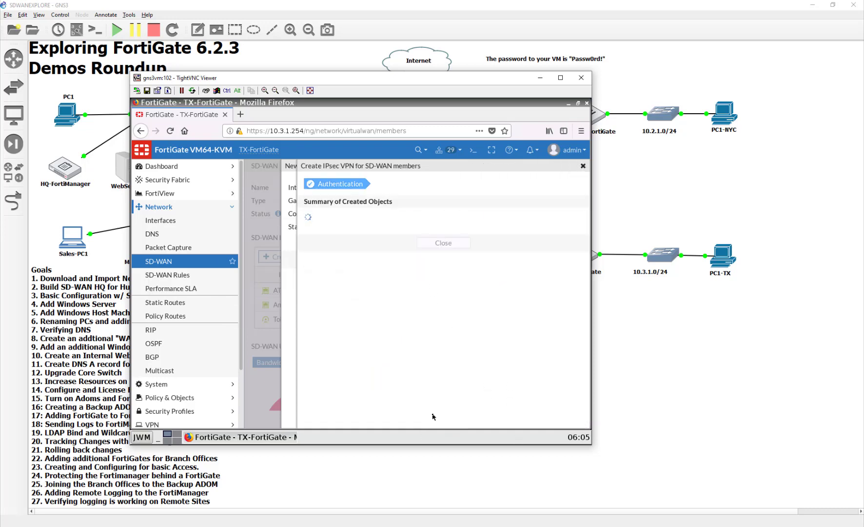
- Close the VPN summary and discard the new SD-WAN member form
left_click(444, 289)
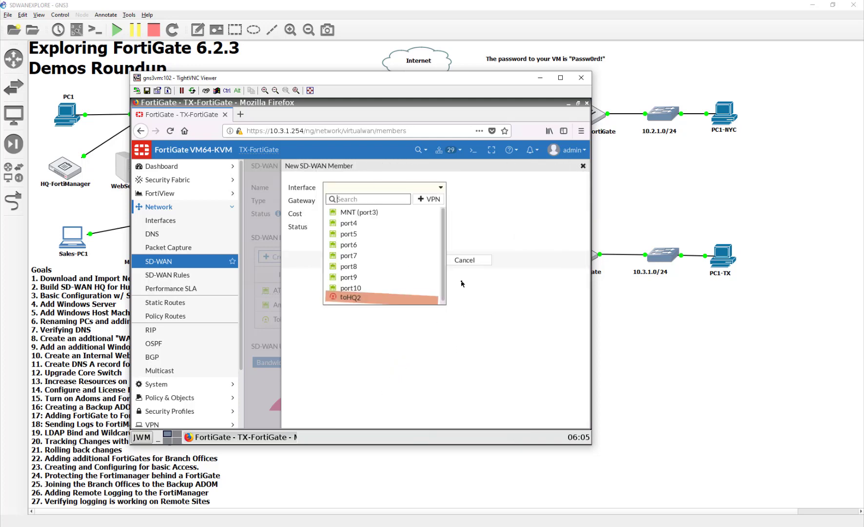
left_click(453, 260)
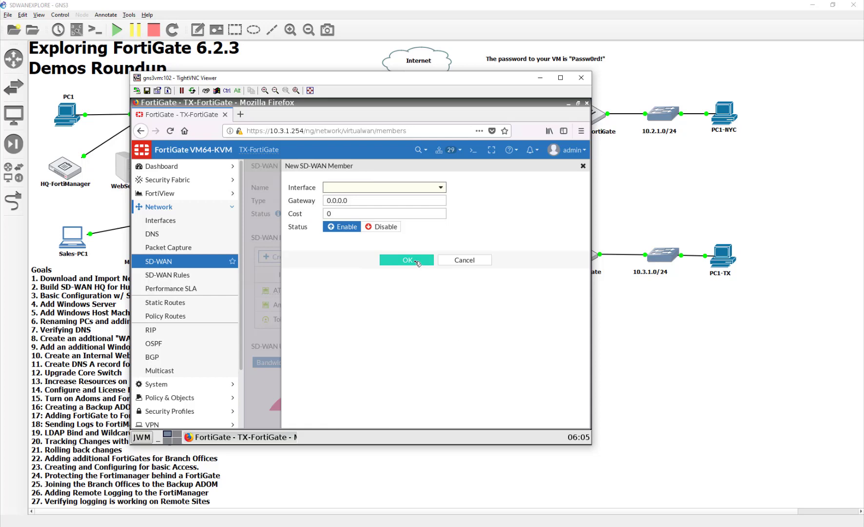
left_click(417, 260)
- In Interfaces, expand SD-WAN, ATT (port1) and AmericaISP (port2) to show their tunnels
left_click(148, 219)
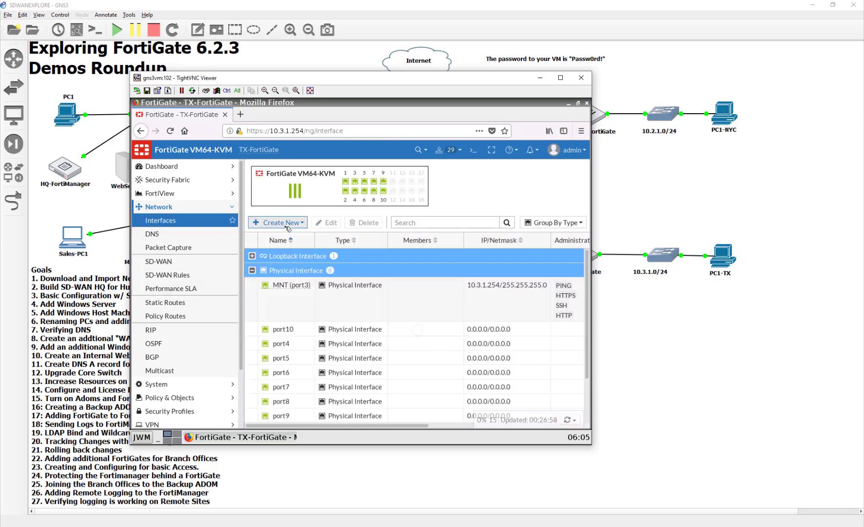
scroll(305, 302, "down", 2)
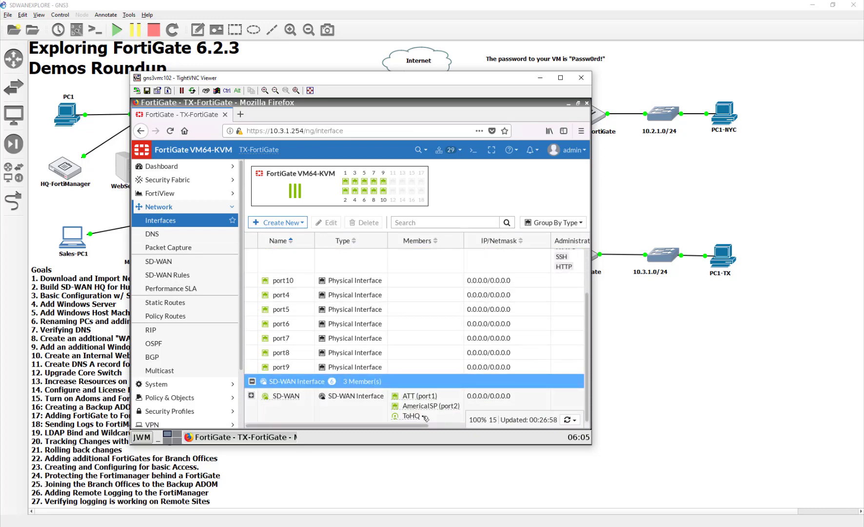
left_click(272, 400)
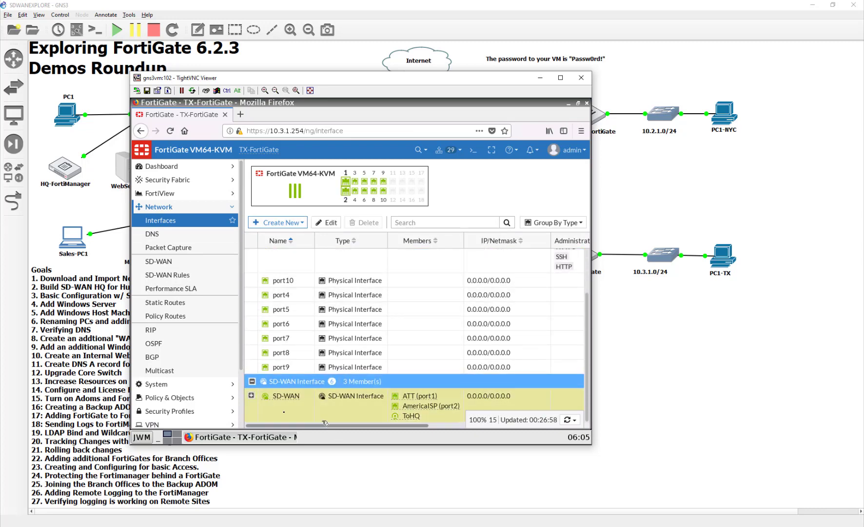
left_click(252, 395)
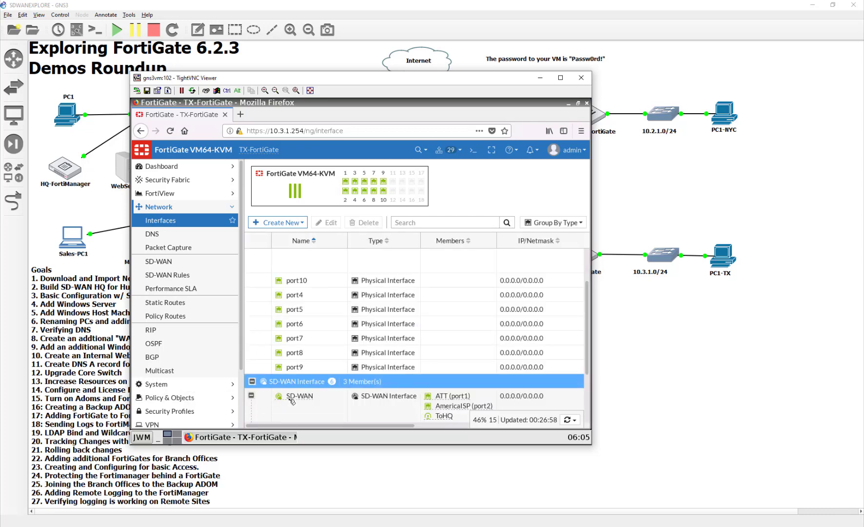
scroll(312, 402, "down", 3)
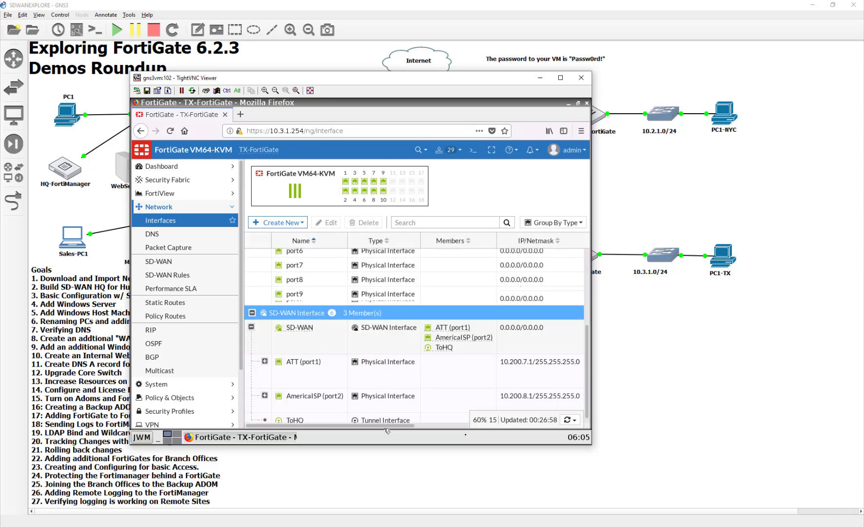
left_click(265, 356)
left_click(265, 393)
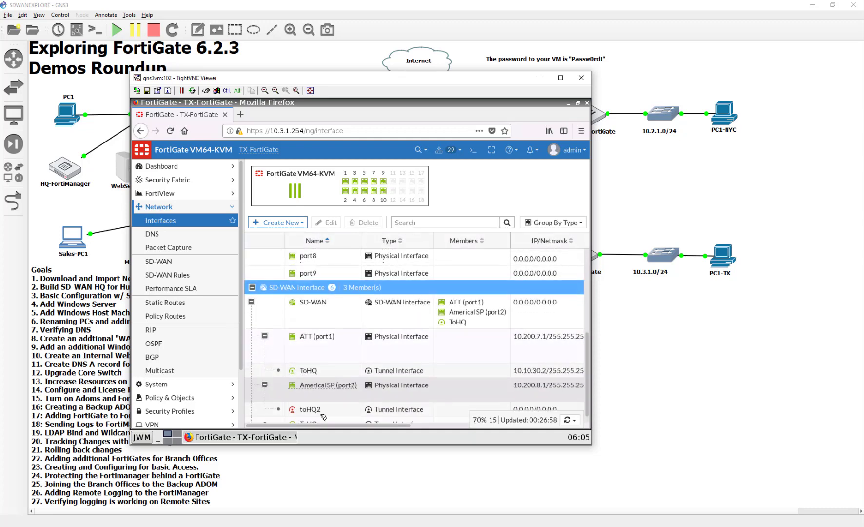
- Set toHQ2 to IP 10.10.30.4 with remote 10.10.30.3/32 and save
double_click(338, 407)
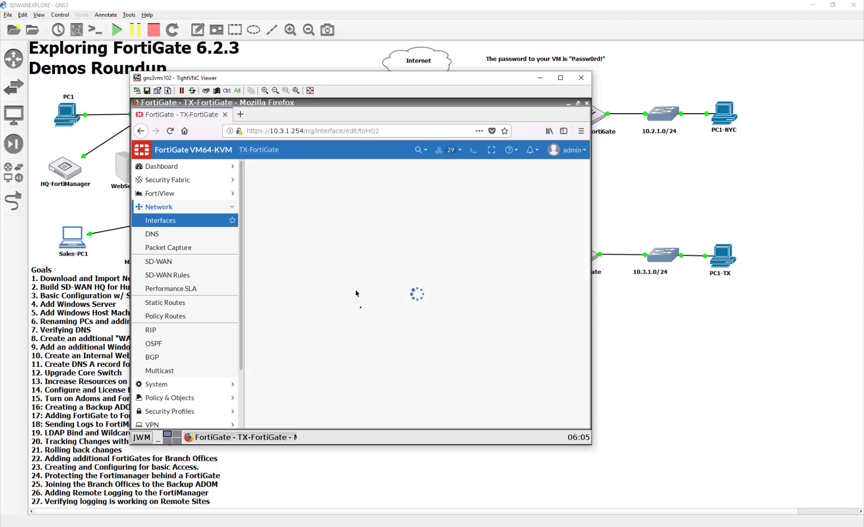
left_click_drag(376, 288, 289, 293)
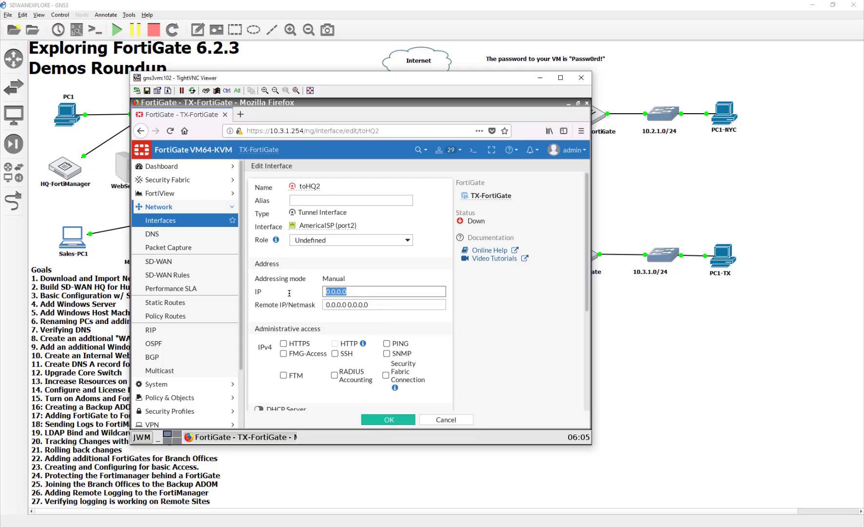
type("10.10.30.4")
key("Tab")
type("10")
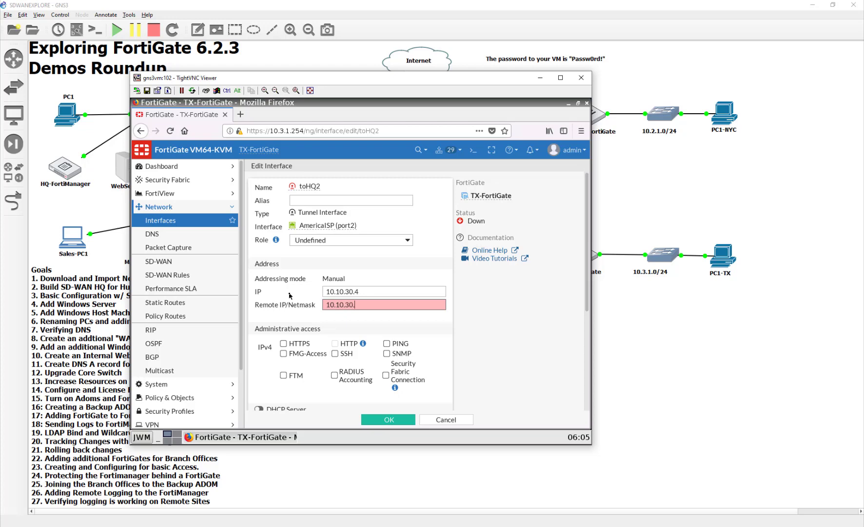
type(".10.30.3/32")
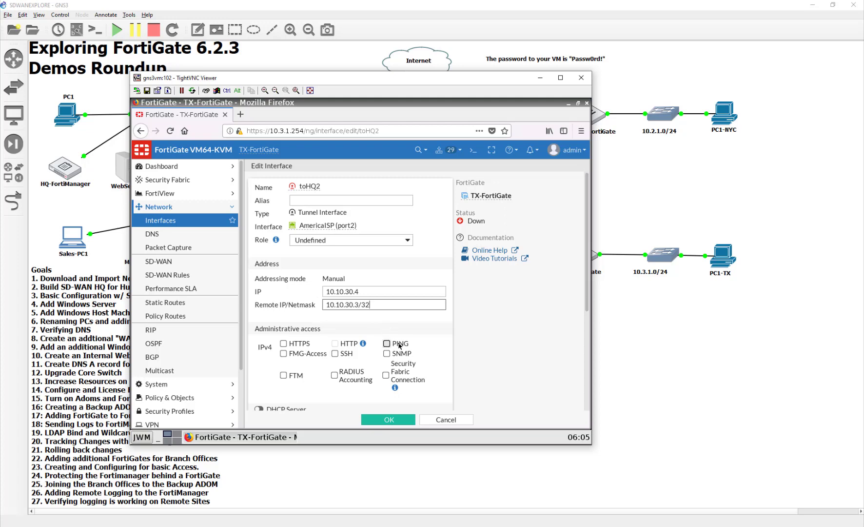
left_click(407, 419)
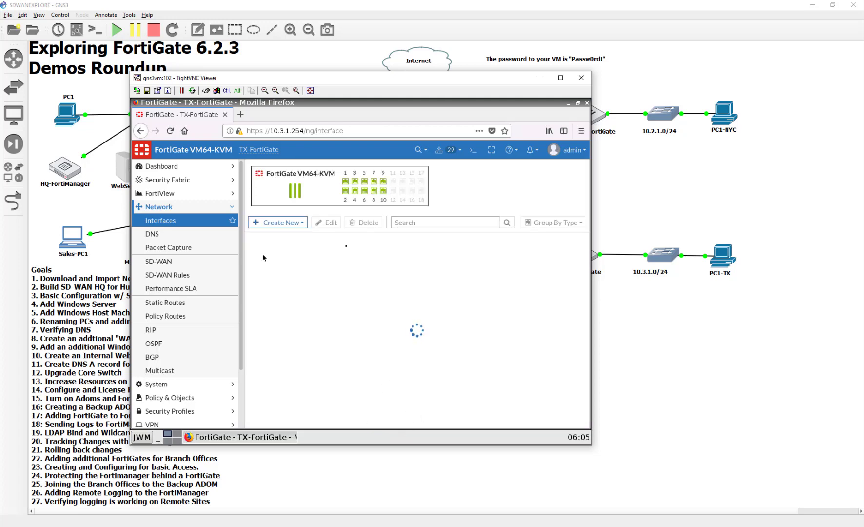
- Create a TX-FortiGate SD-WAN member on interface toHQ2 with gateway 10.10.30.3 and apply the changes
left_click(188, 268)
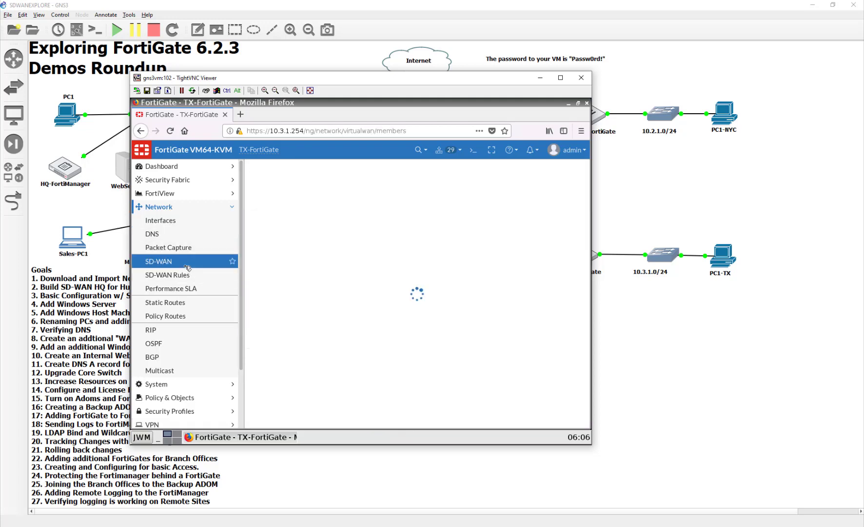
left_click(539, 395)
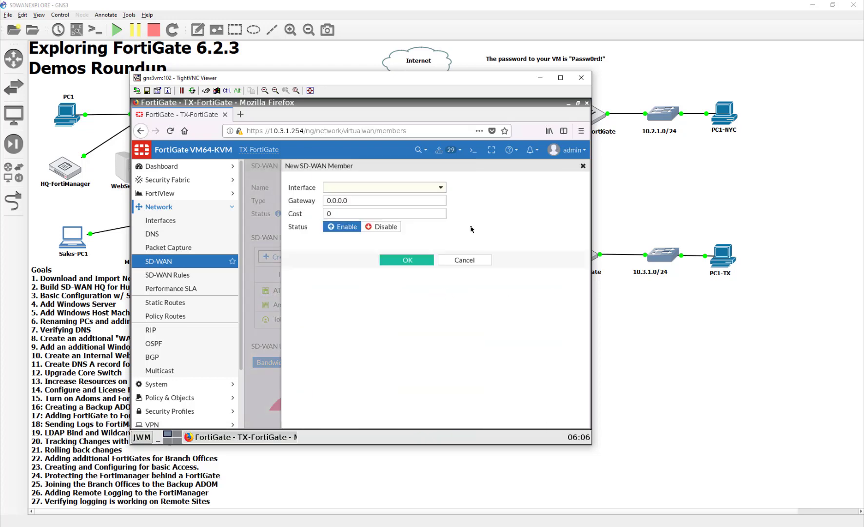
left_click(416, 186)
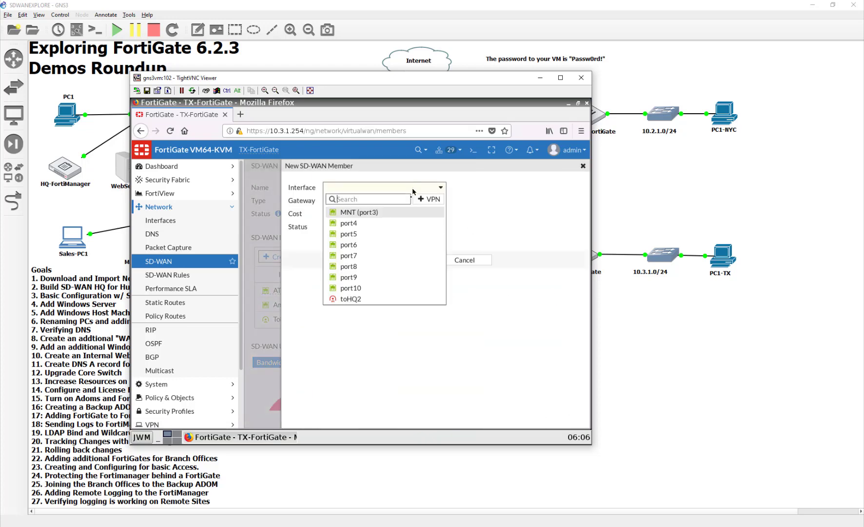
left_click(400, 299)
key("Tab")
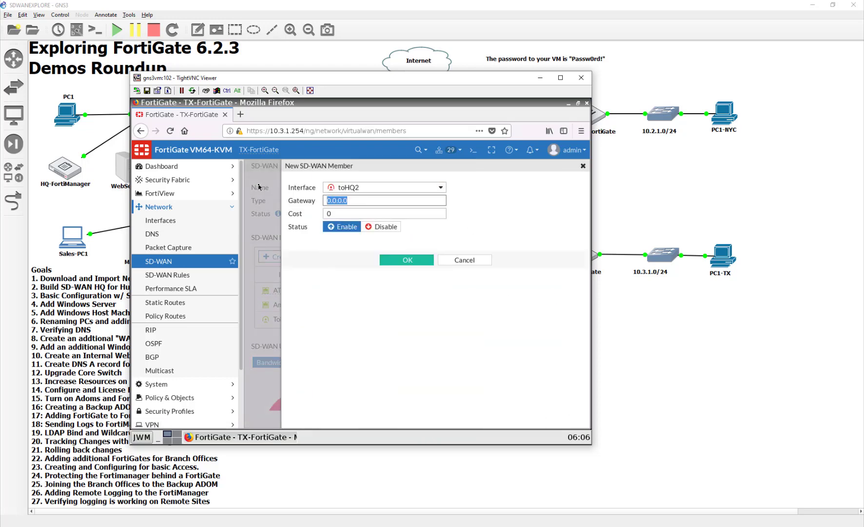
type("10.")
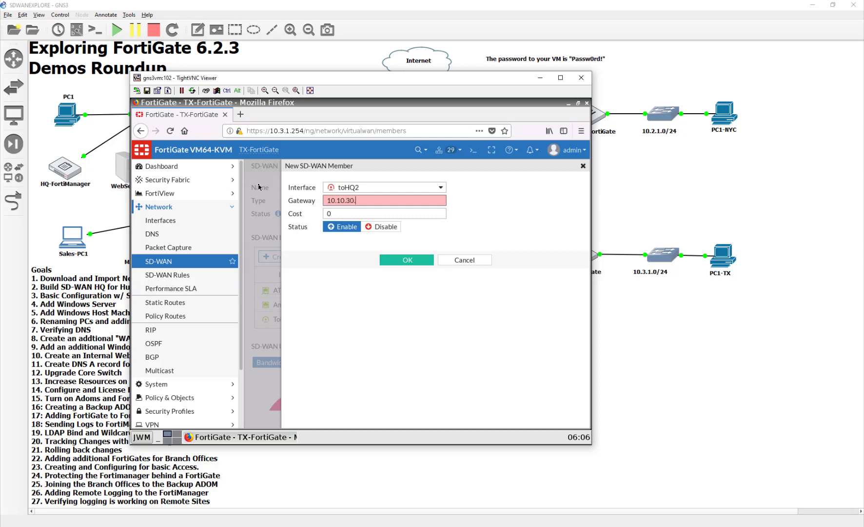
type("10.30.3")
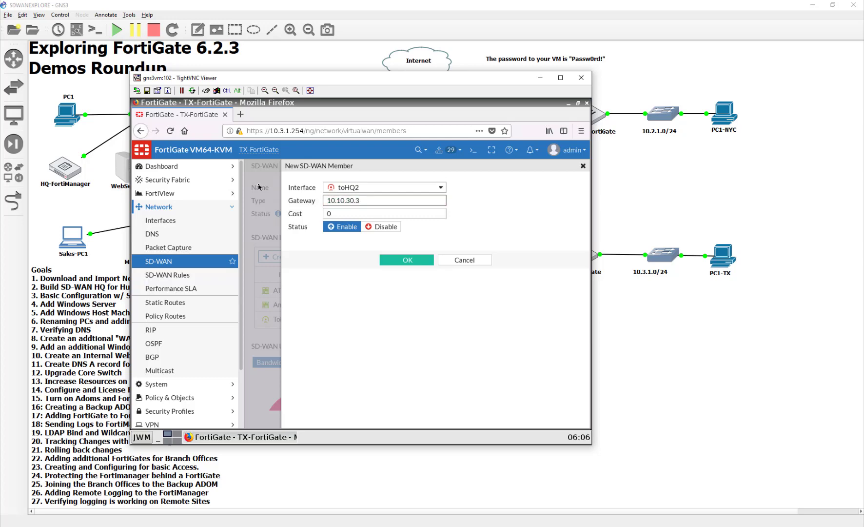
key("Tab")
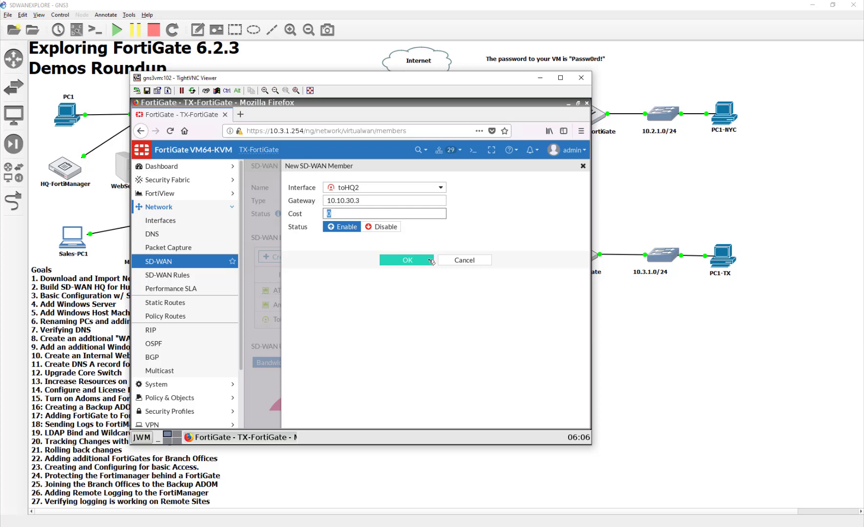
left_click(431, 261)
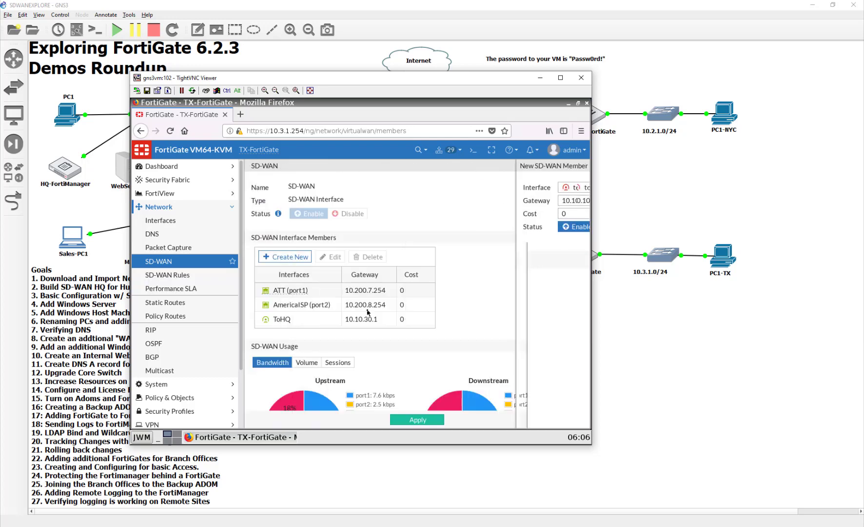
left_click(414, 424)
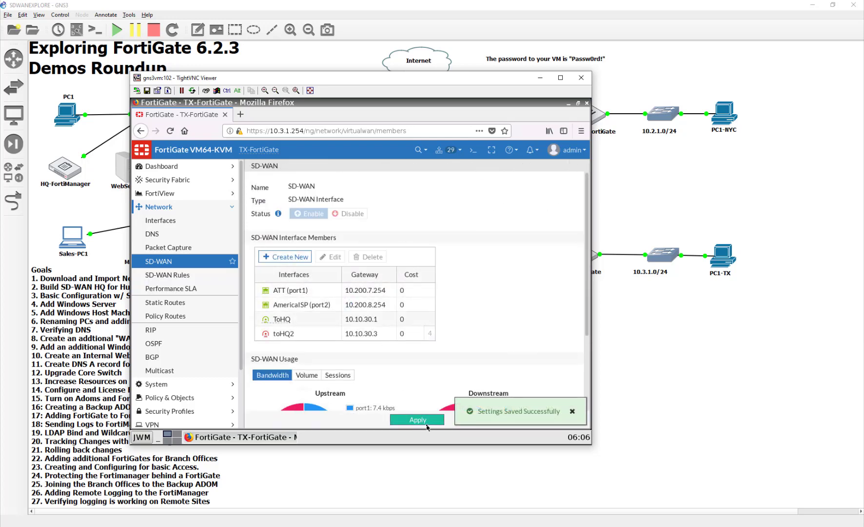
- Switch to the HQ FortiGate console and open its SD-WAN members page
left_click(627, 405)
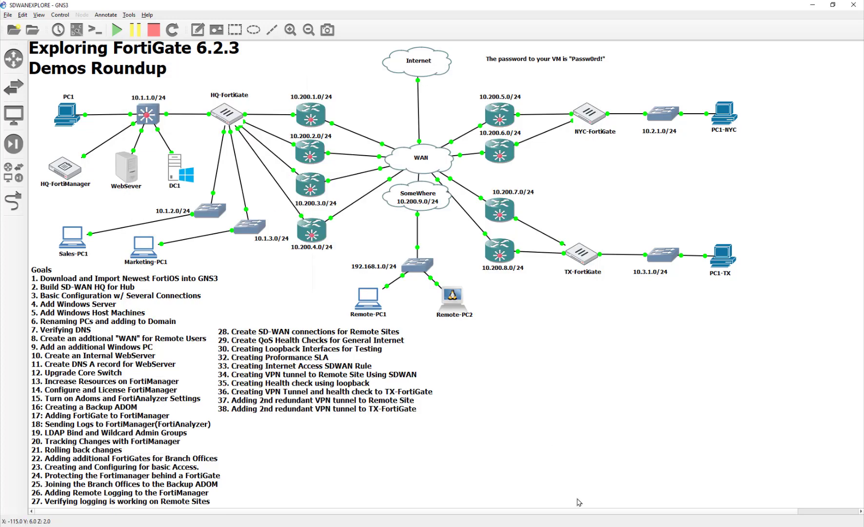
left_click(577, 519)
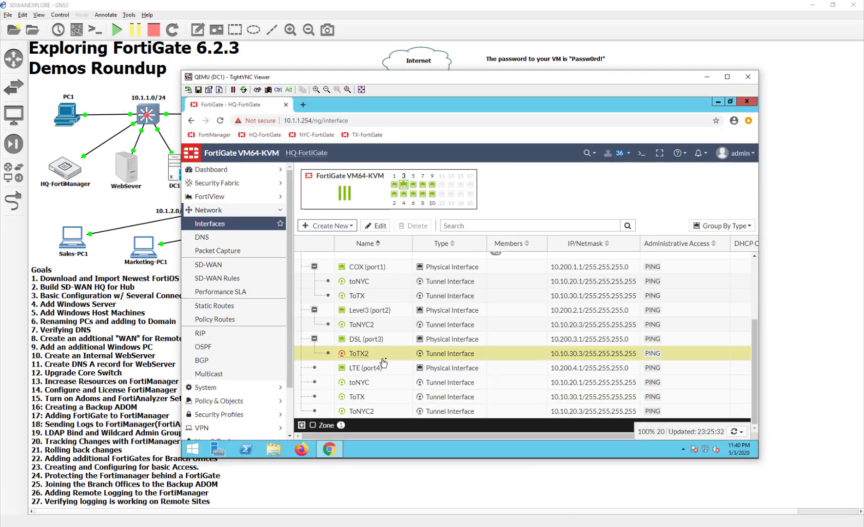
left_click(215, 265)
- Add ToTX2 as an HQ SD-WAN member with gateway 10.10.30.4, save, and view the bandwidth charts
left_click(356, 263)
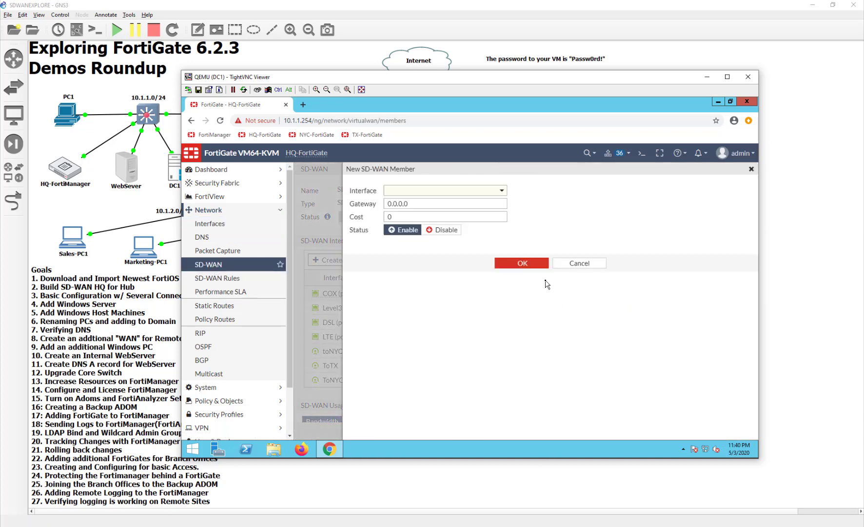
left_click(467, 190)
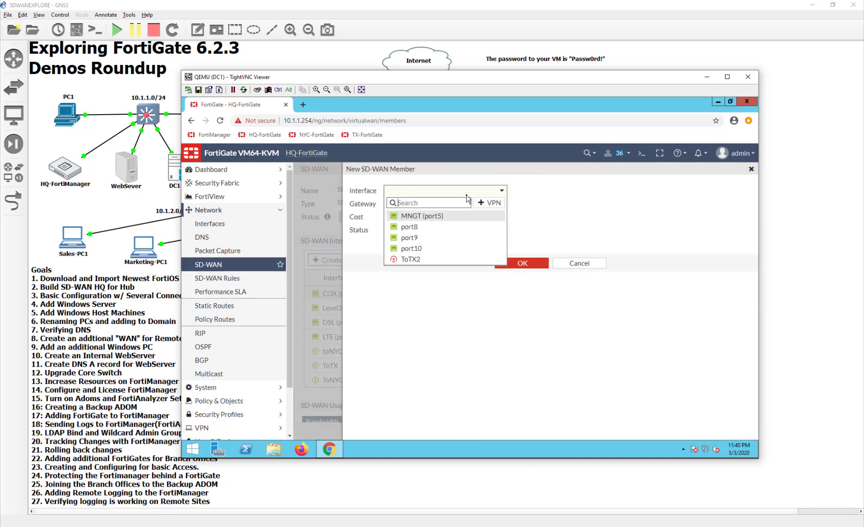
left_click(456, 260)
left_click_drag(429, 203, 339, 205)
type("10")
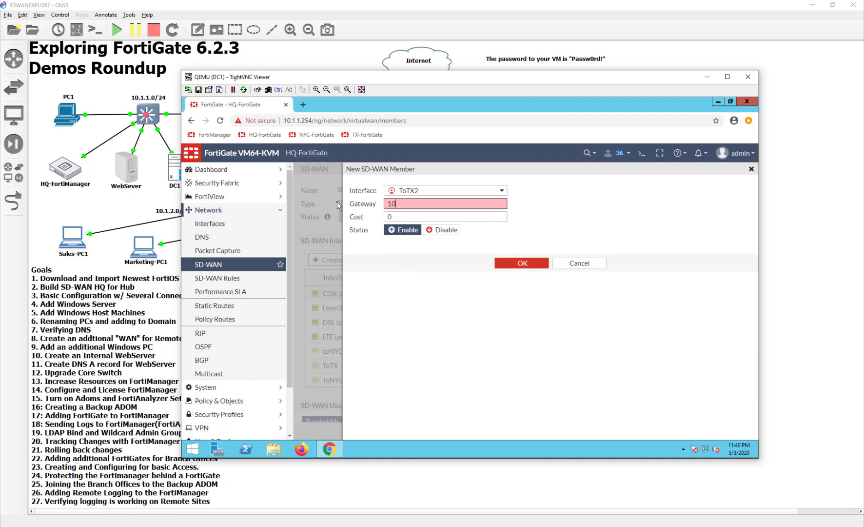
type(".10.30.4")
left_click(523, 263)
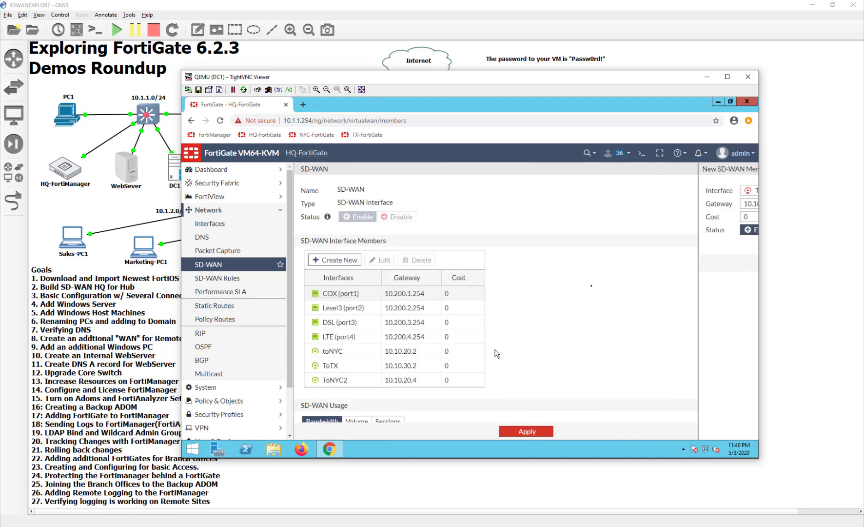
left_click(549, 432)
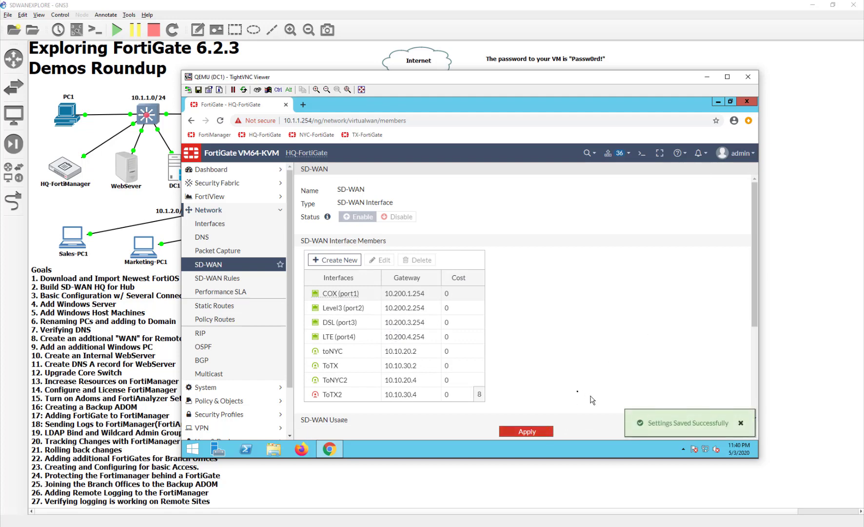
scroll(561, 401, "down", 3)
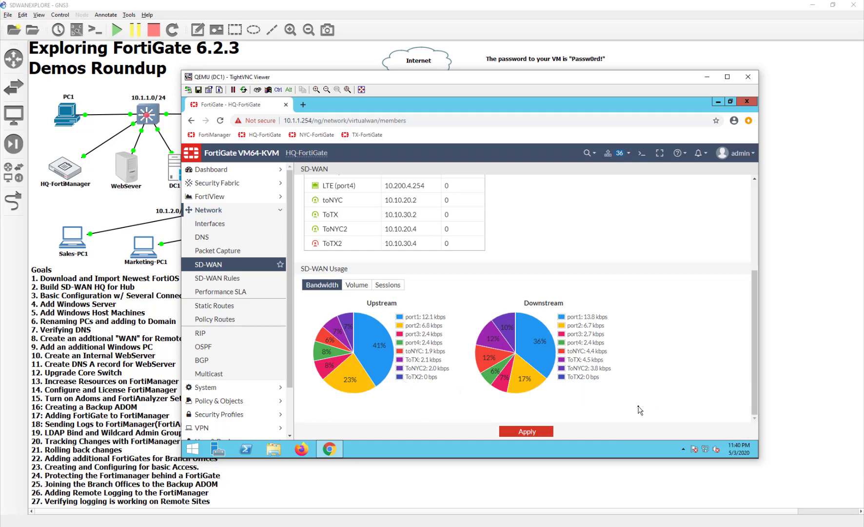
- Add ToTX2 as a second participant in the VPN_HCK_TX health check and save it
left_click(219, 291)
scroll(458, 411, "down", 2)
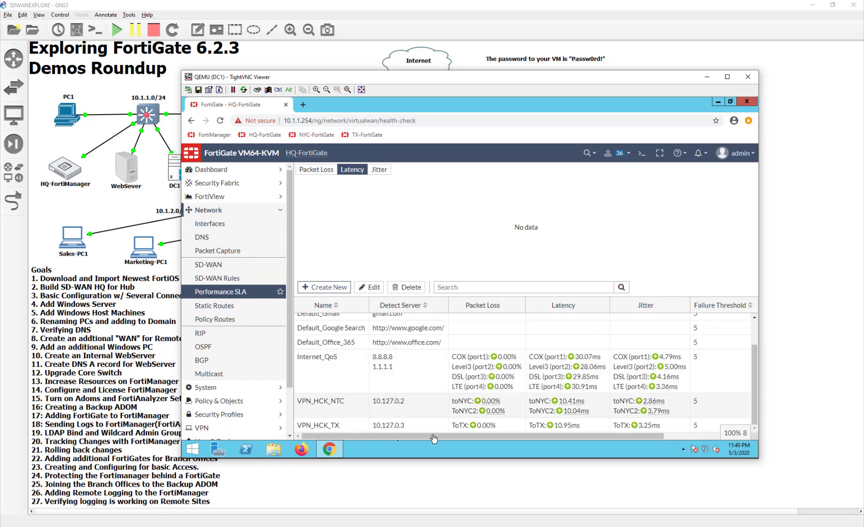
double_click(348, 427)
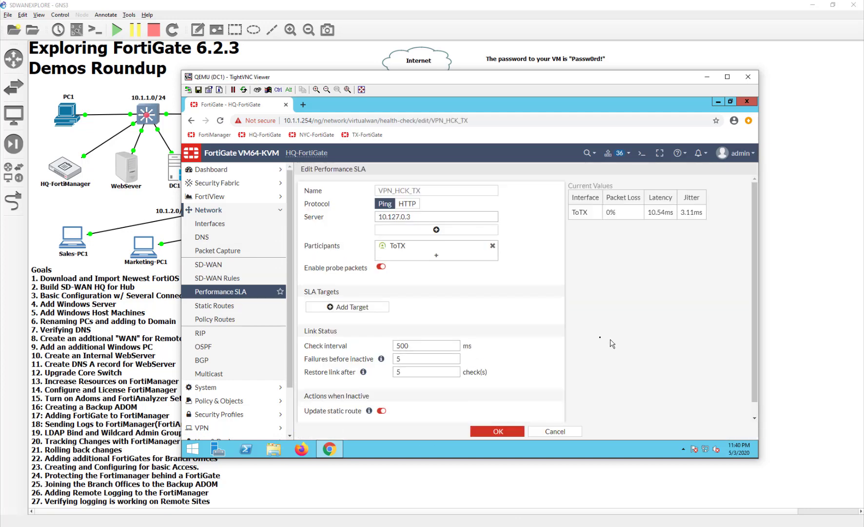
left_click(450, 257)
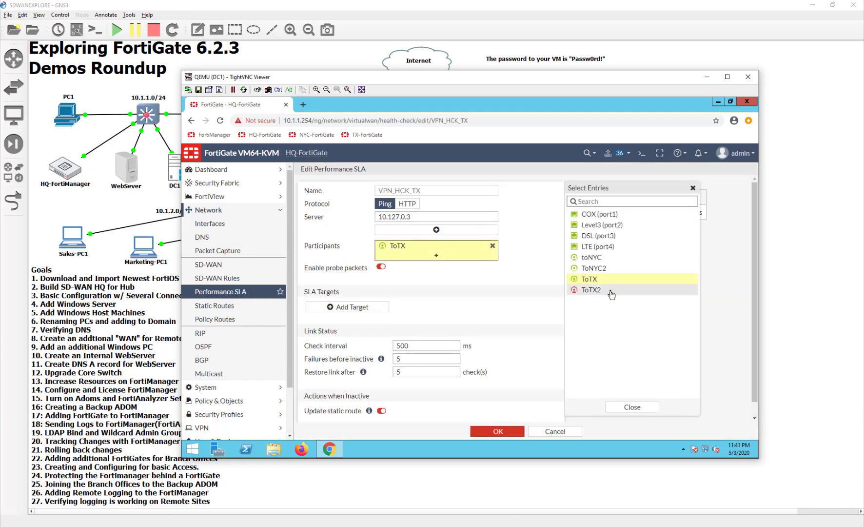
left_click(591, 289)
left_click(632, 407)
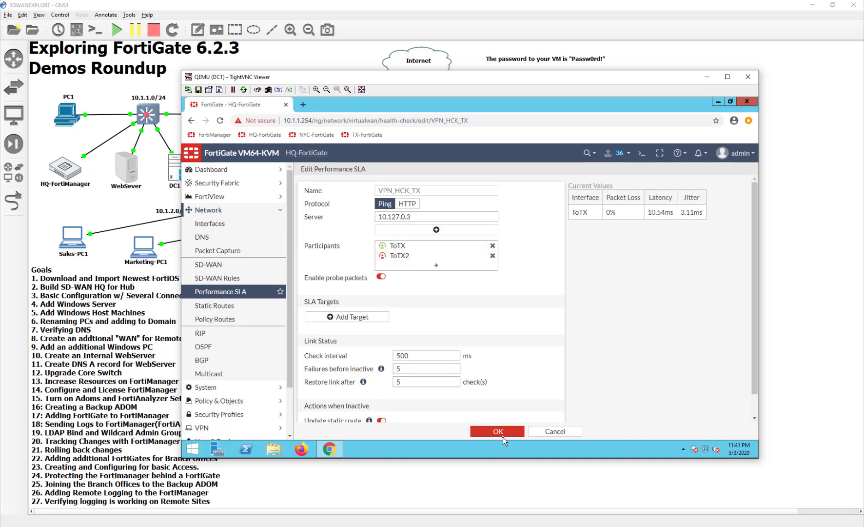
left_click(502, 432)
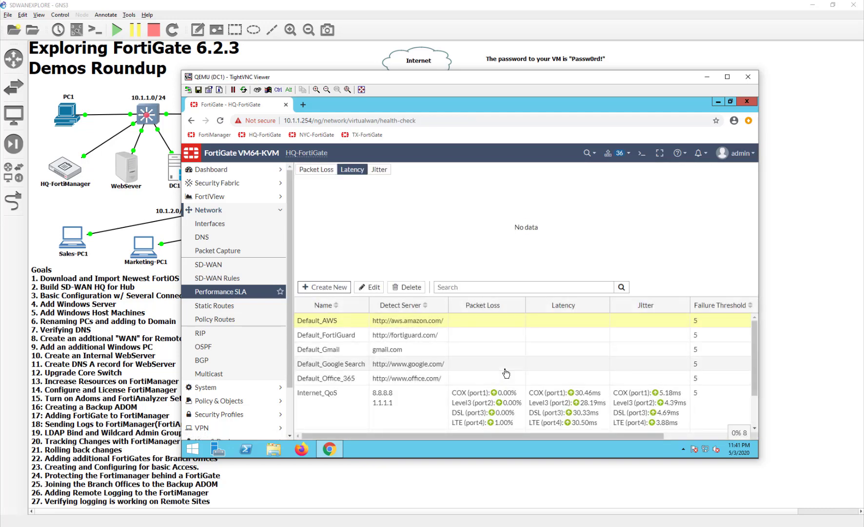
- Reload and check VPN_HCK_TX latency for both tunnels, then select PC1-TX in the GNS3 topology
scroll(504, 423, "down", 2)
left_click(504, 422)
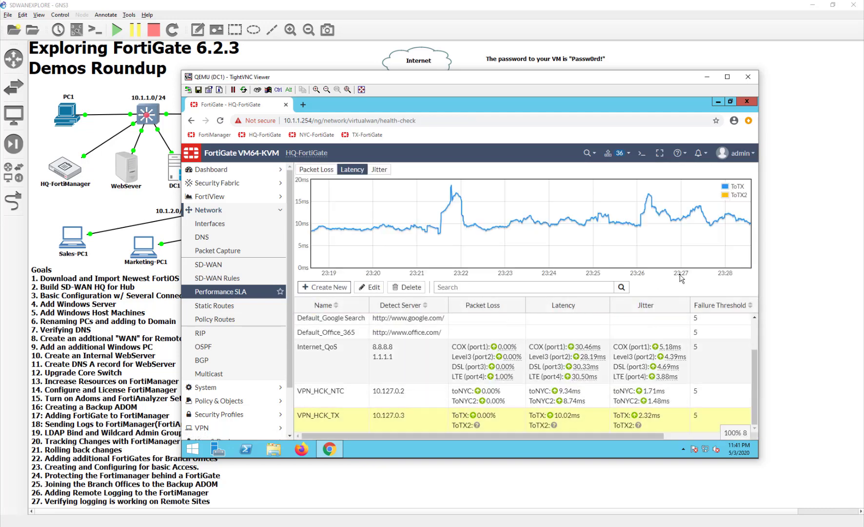
left_click(220, 122)
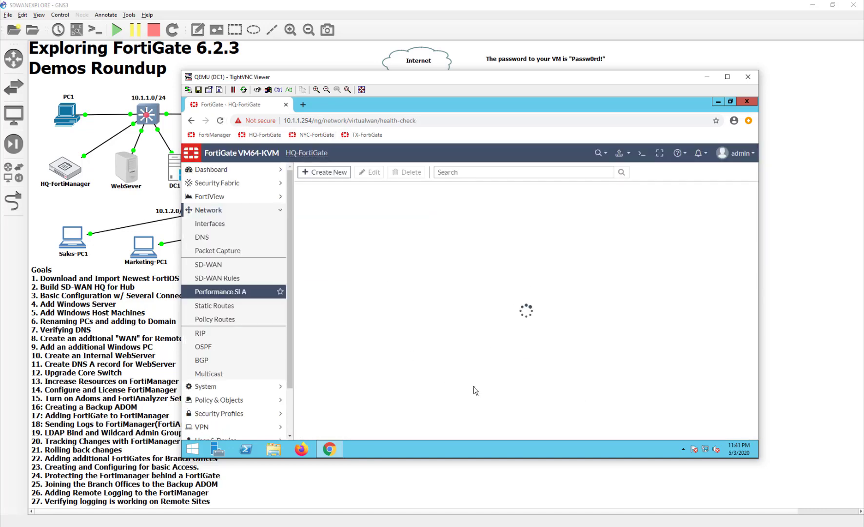
scroll(474, 390, "down", 1)
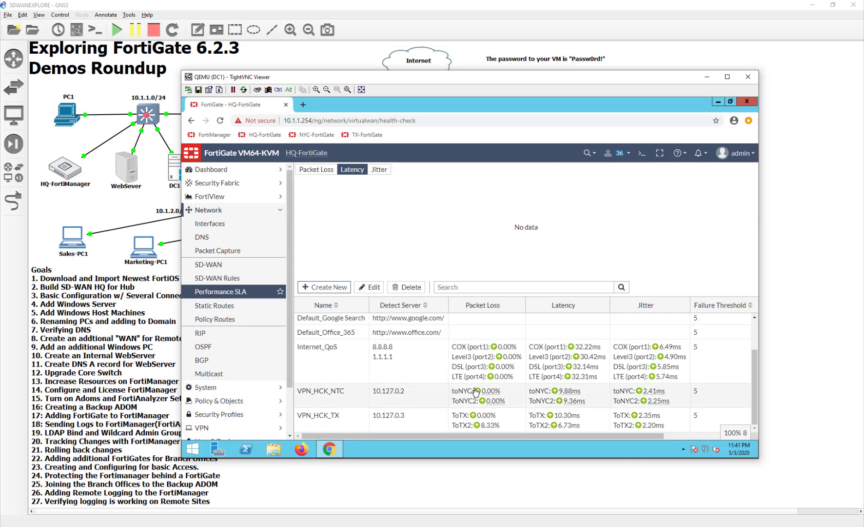
left_click(493, 429)
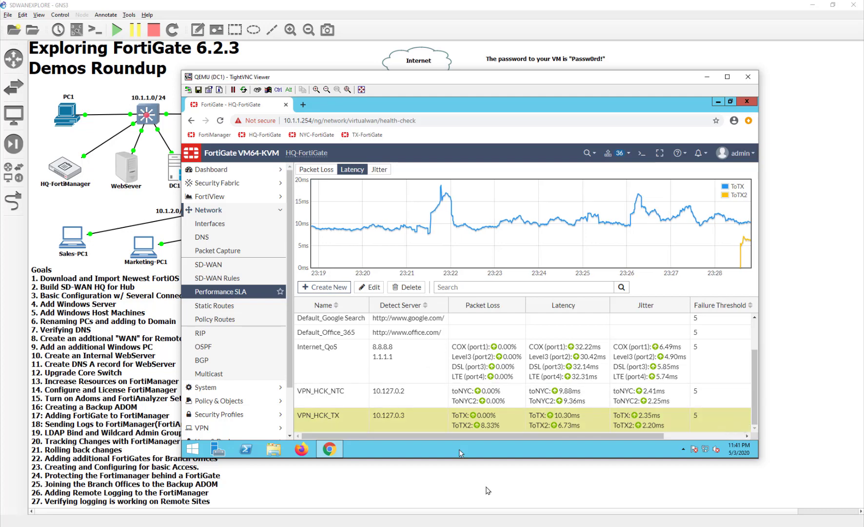
left_click(486, 487)
left_click(721, 265)
- On TX-FortiGate, apply the pending SD-WAN member settings
key("alt+Tab")
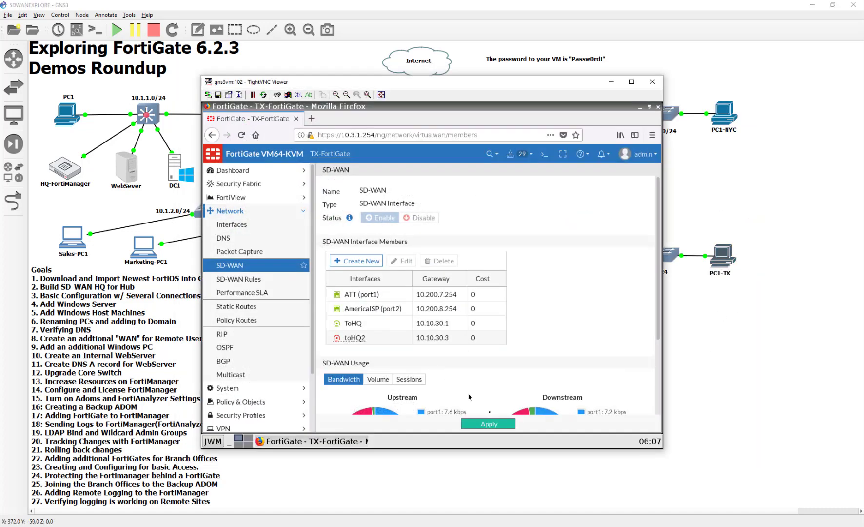
left_click(490, 424)
scroll(563, 360, "down", 2)
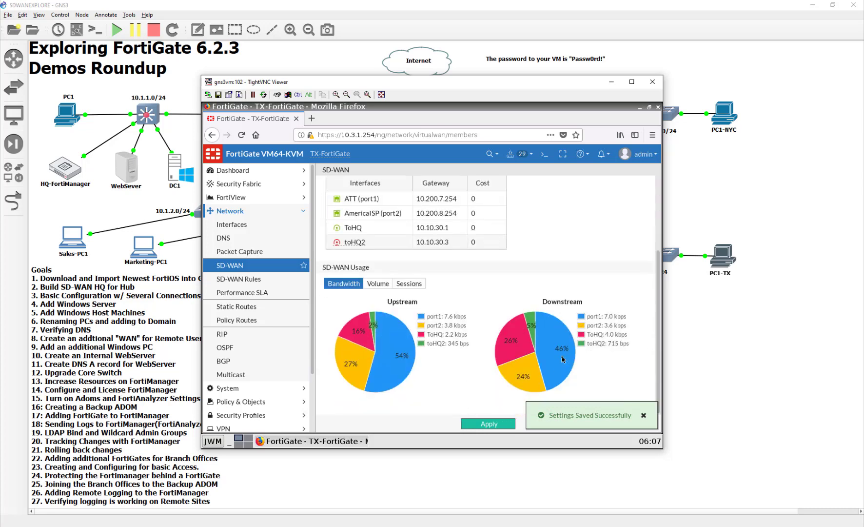
- Add toHQ2 as a second participant in the TO_HQ_VPN_HCK health check, then open Interfaces
left_click(258, 293)
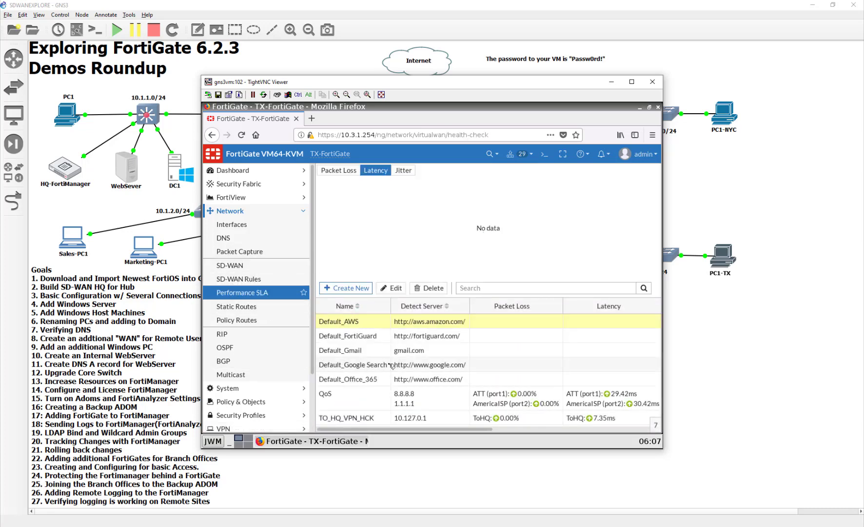
double_click(447, 419)
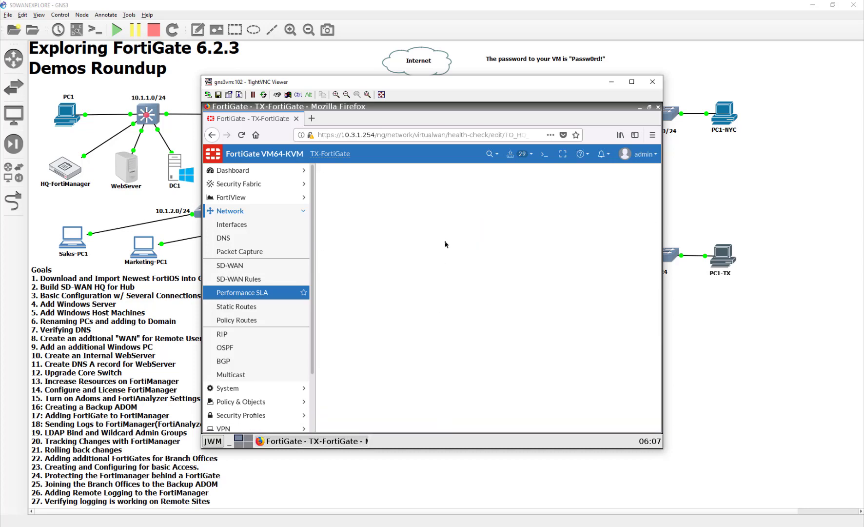
left_click(449, 257)
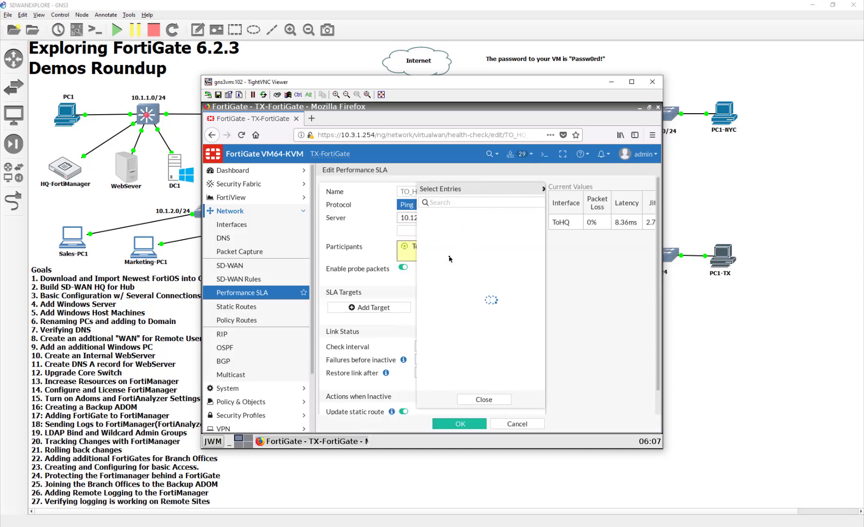
left_click(451, 247)
left_click(477, 399)
left_click(460, 423)
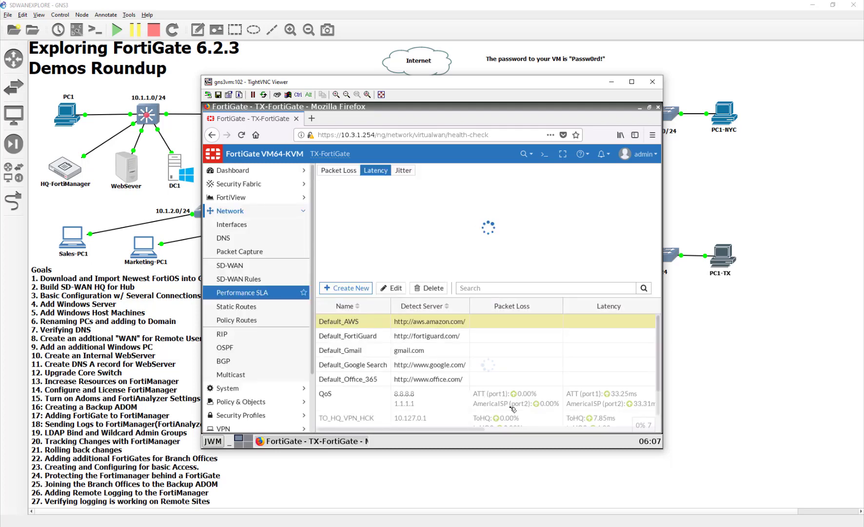
scroll(515, 407, "down", 1)
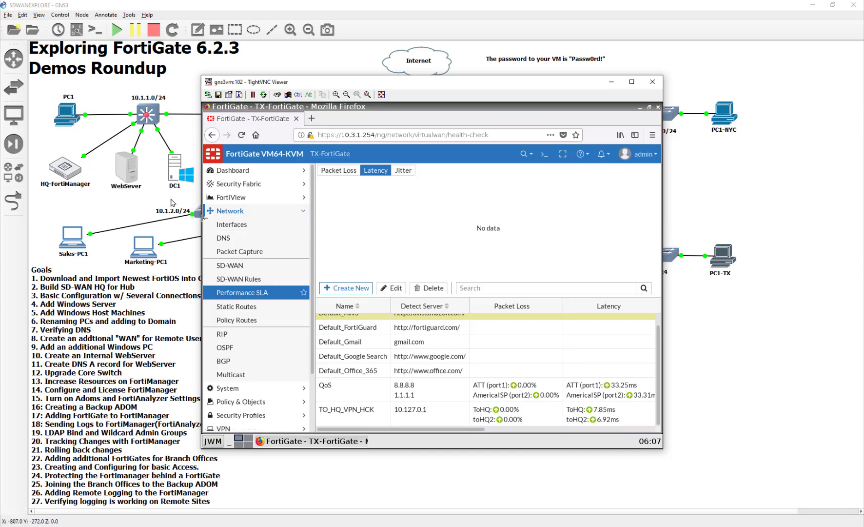
left_click(252, 227)
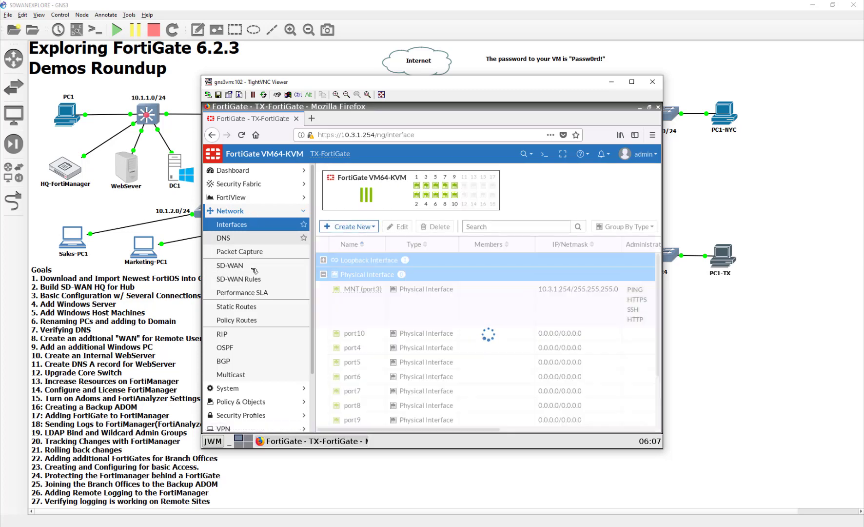
- Open the VPN_TO_HQ SD-WAN rule and set its strategy to Lowest Cost (SLA)
left_click(234, 265)
left_click(239, 279)
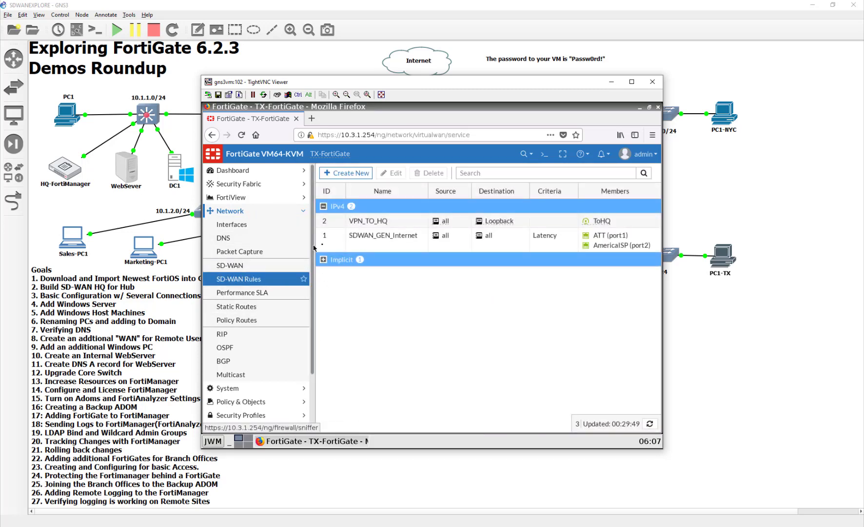
double_click(376, 221)
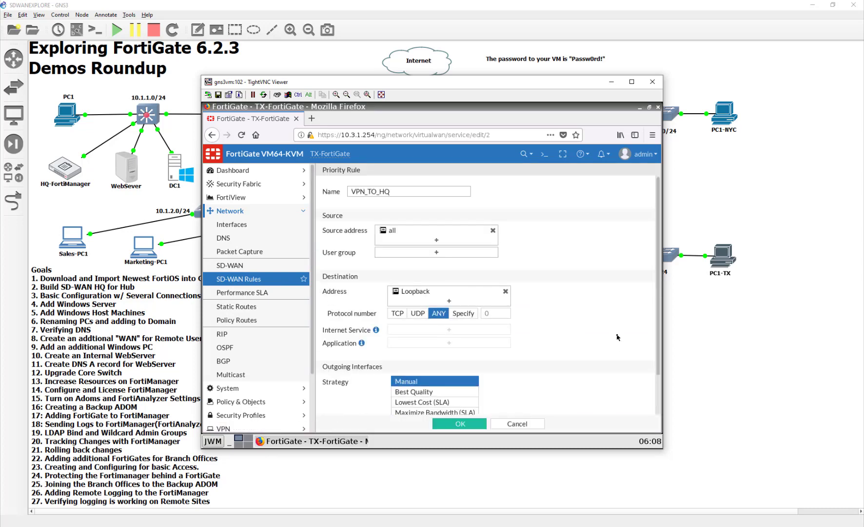
scroll(585, 341, "down", 2)
left_click(453, 350)
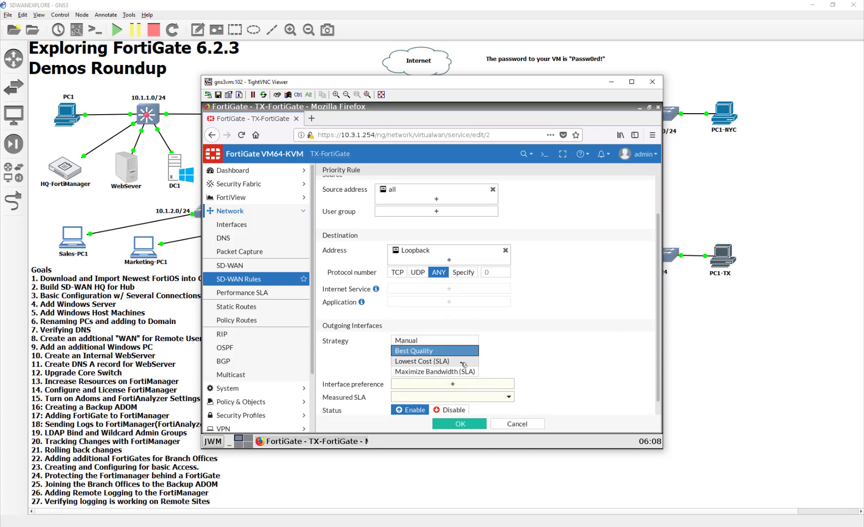
left_click(458, 364)
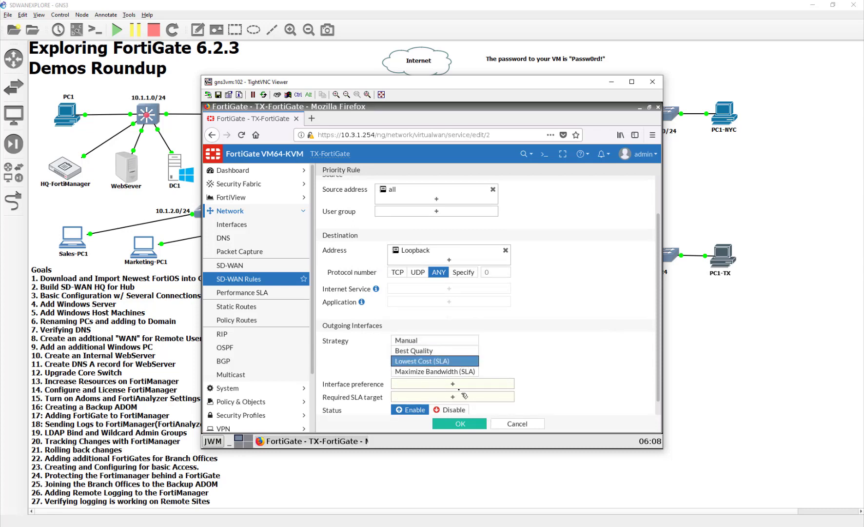
- Prefer ToHQ and toHQ2 for the rule and start a new performance SLA as its target
left_click(466, 385)
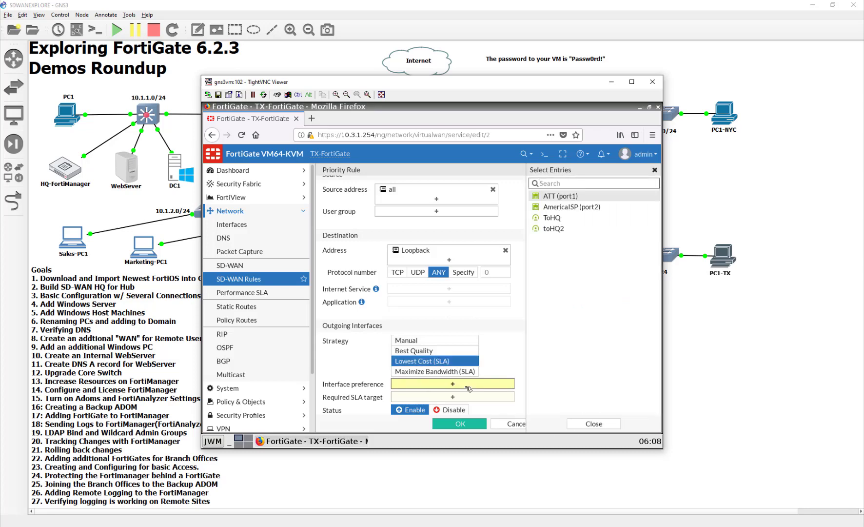
left_click(592, 219)
left_click(591, 230)
left_click(509, 313)
scroll(509, 313, "down", 1)
left_click(474, 384)
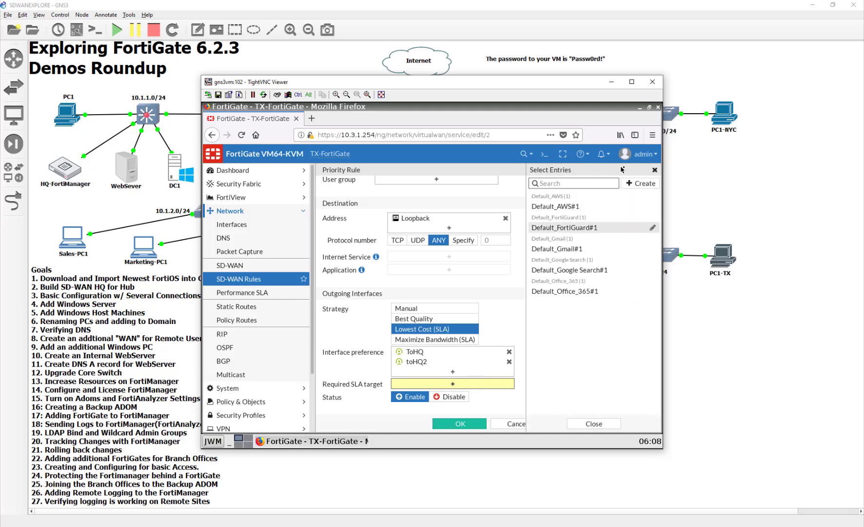
left_click(642, 184)
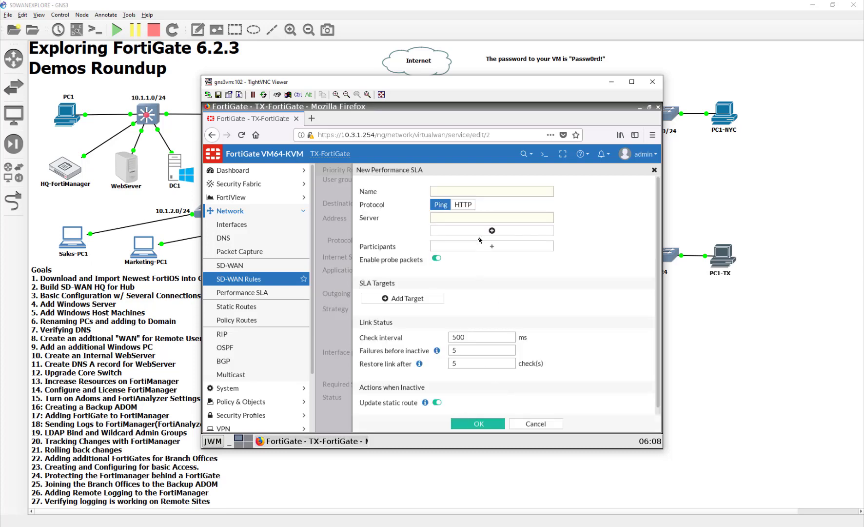
- Give the new SLA a target of latency 10, jitter 500 and packet loss 3, then try saving
left_click(414, 298)
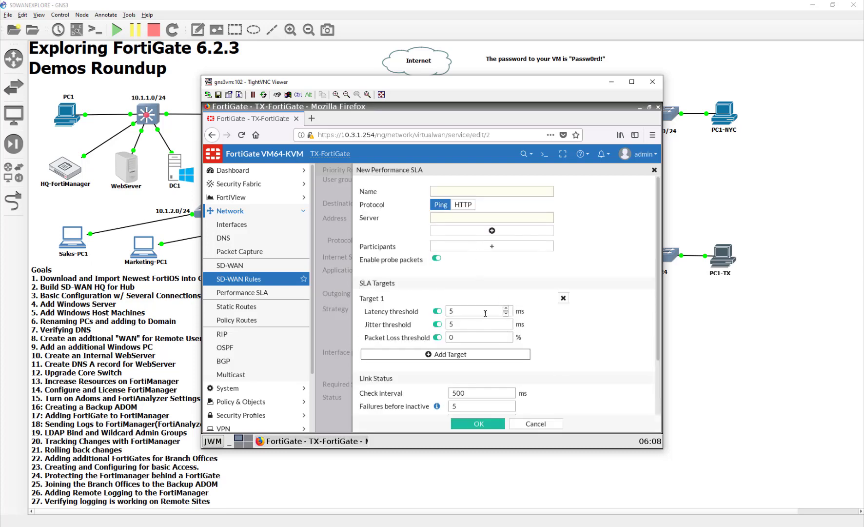
left_click_drag(485, 312, 408, 310)
type("1000")
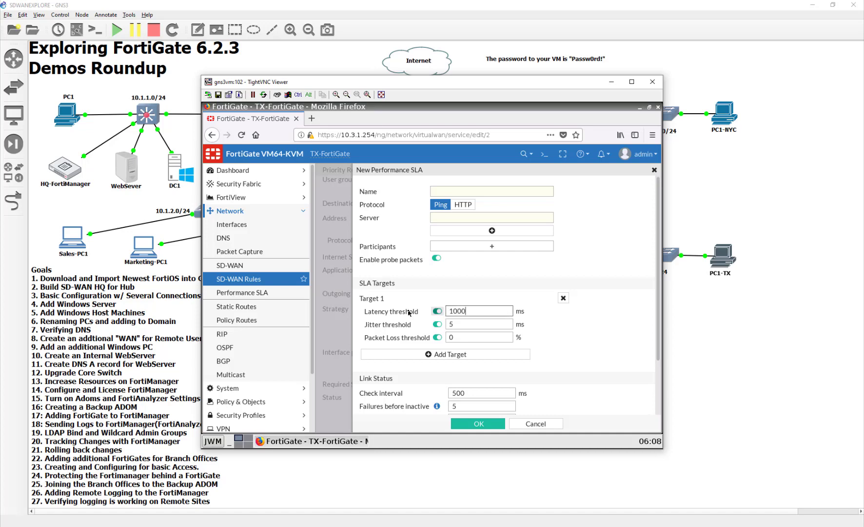
key("Tab")
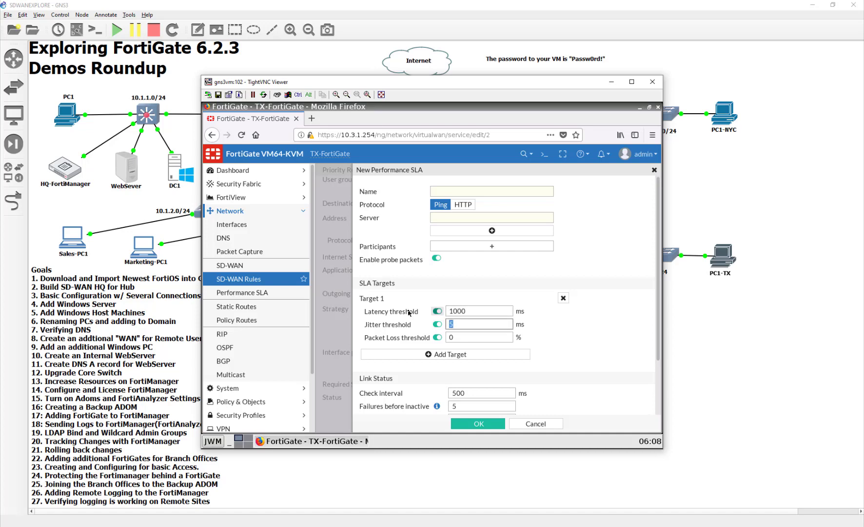
type("500")
key("Tab")
key("Tab")
type("43")
key("BackSpace")
key("BackSpace")
type("3")
scroll(506, 402, "down", 2)
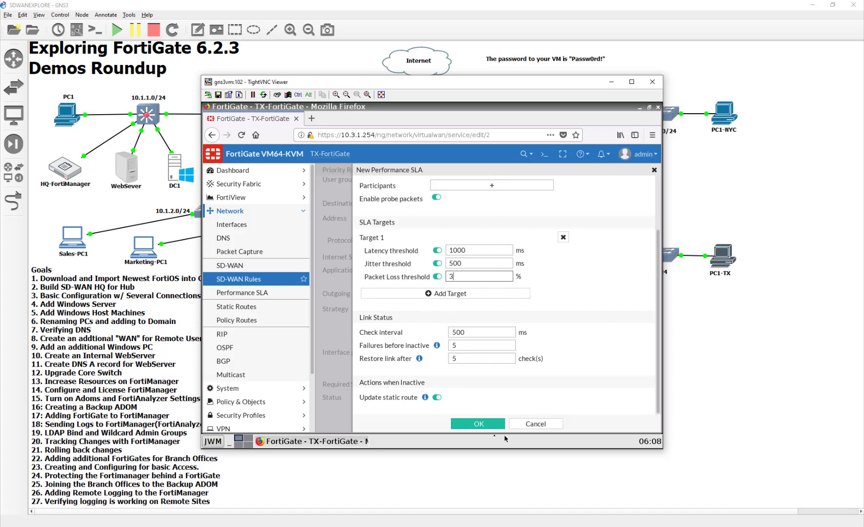
left_click(494, 423)
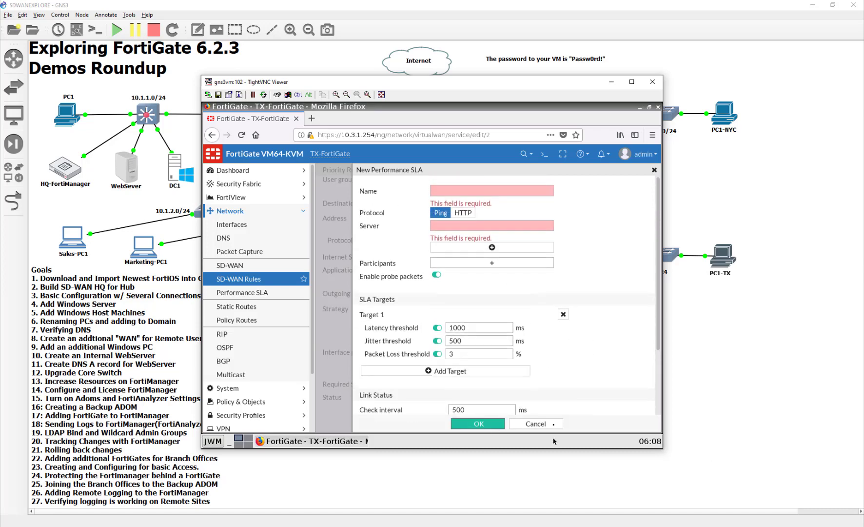
- Name the SLA 'QoS', fill the server field, then cancel the new performance SLA
left_click(488, 194)
type("QoSVPN")
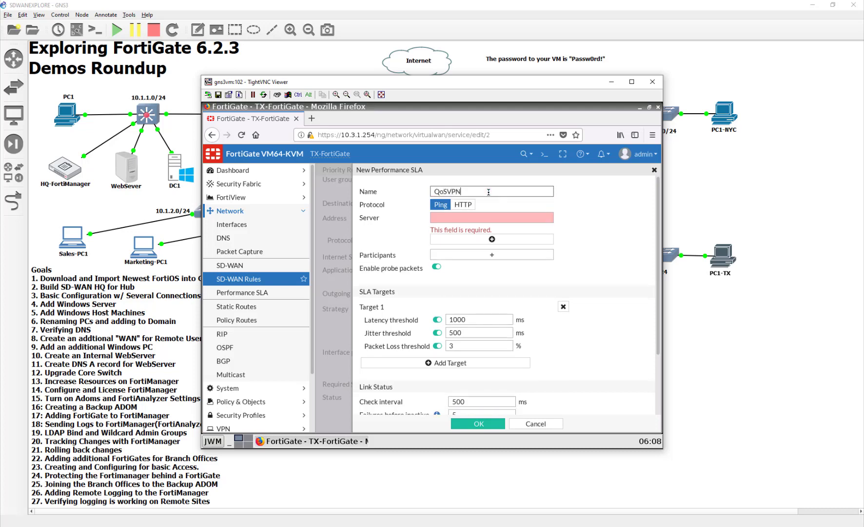
left_click(535, 216)
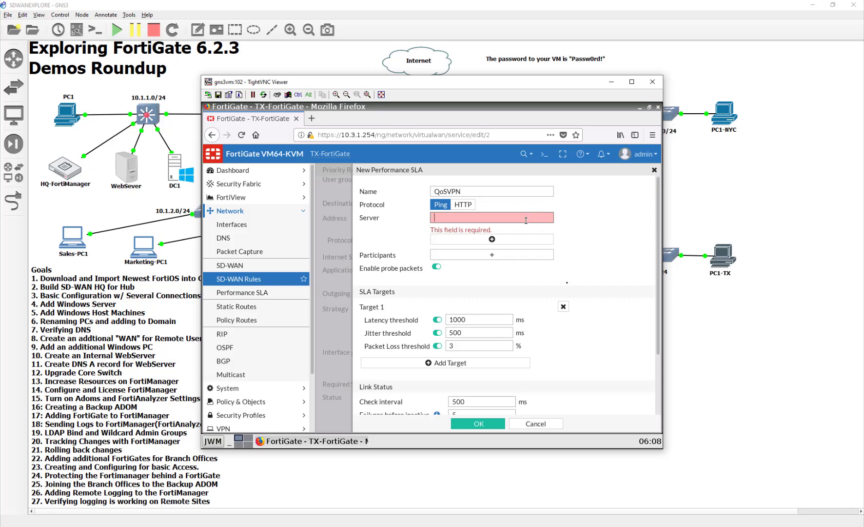
left_click(545, 424)
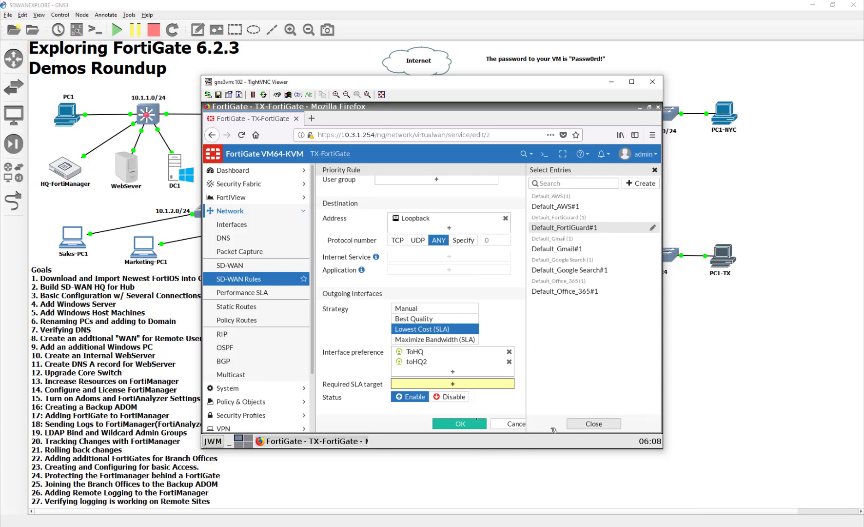
- Add an SLA target of 1000 ms latency, 500 ms jitter and 5% loss to TO_HQ_VPN_HCK
left_click(594, 423)
left_click(244, 292)
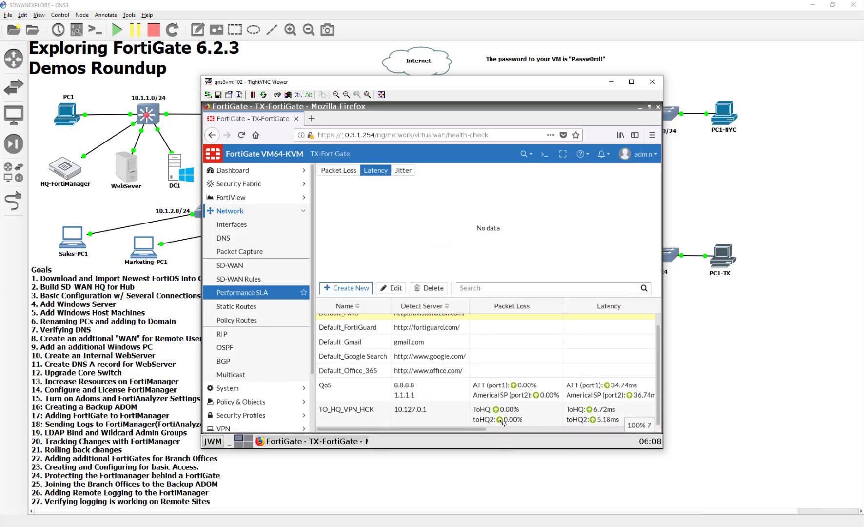
double_click(502, 416)
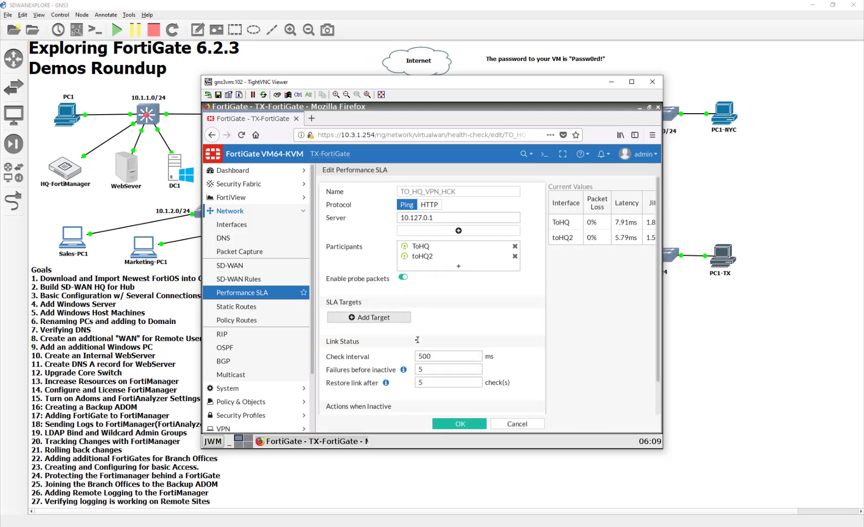
left_click(436, 330)
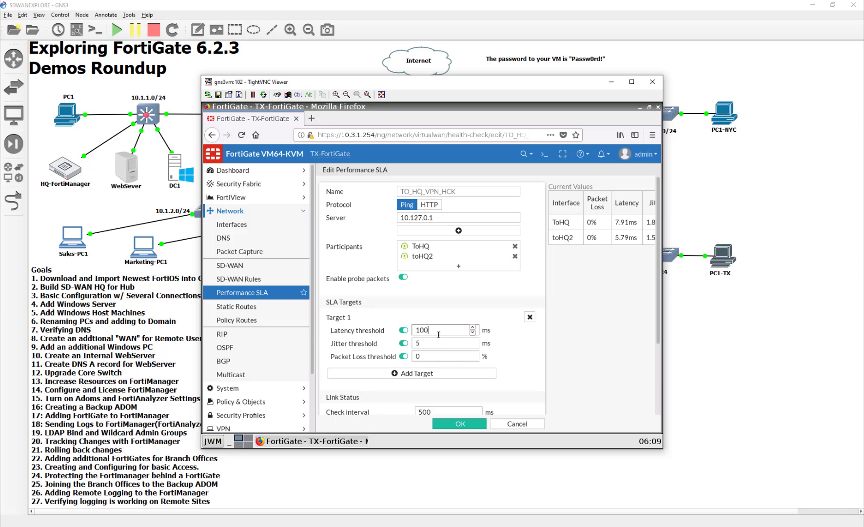
key("Tab")
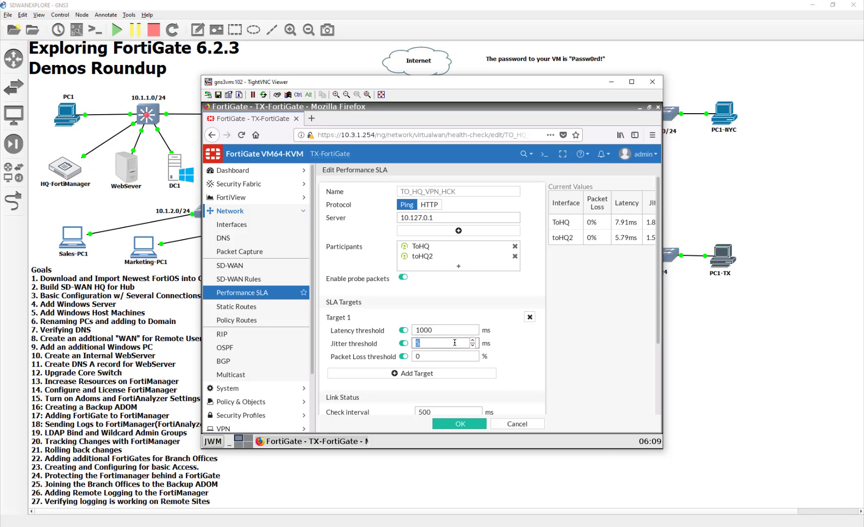
left_click(449, 355)
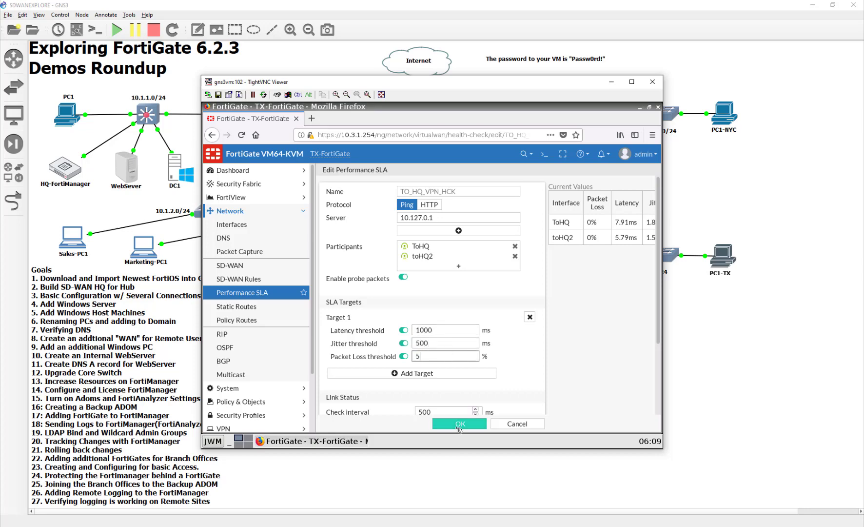
left_click(459, 424)
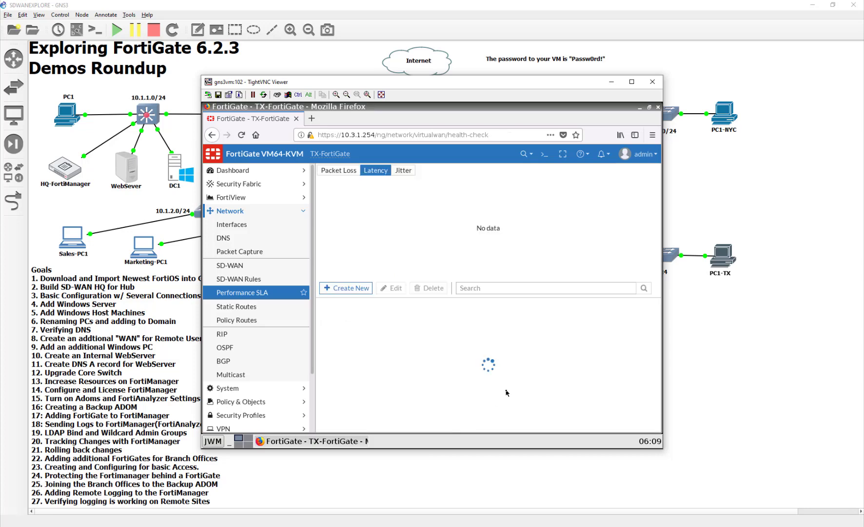
- Reopen TO_HQ_VPN_HCK to verify its settings, then go to the SD-WAN rules list
scroll(509, 392, "down", 1)
double_click(488, 409)
scroll(412, 357, "down", 2)
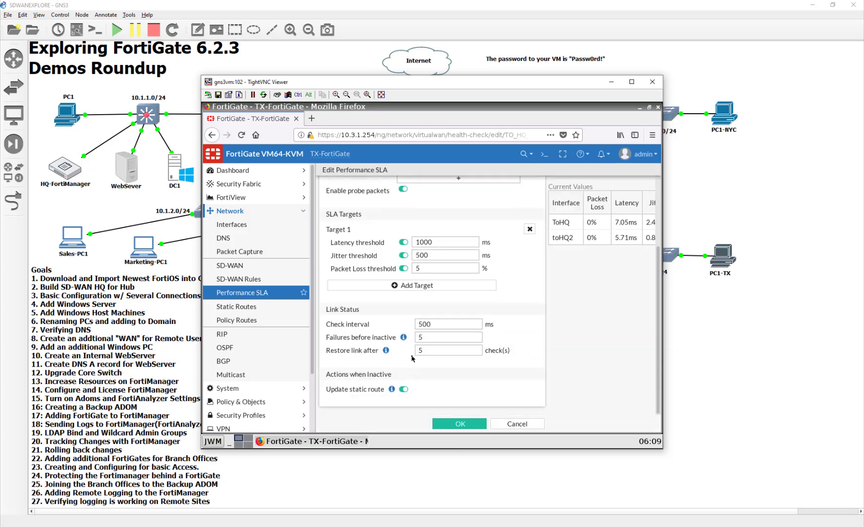
left_click(482, 426)
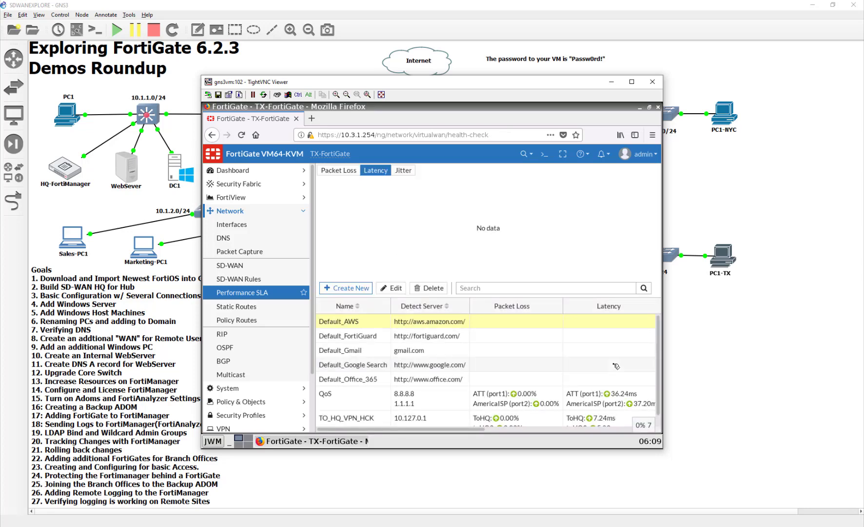
scroll(531, 396, "down", 1)
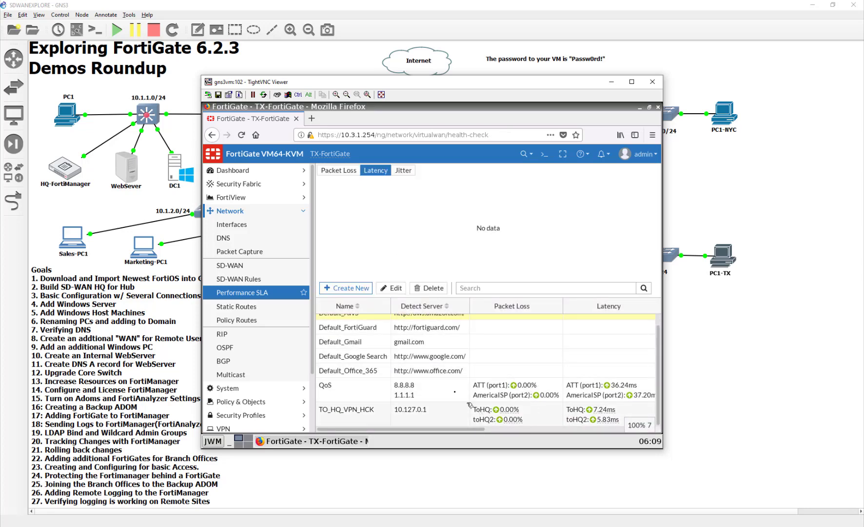
left_click(264, 277)
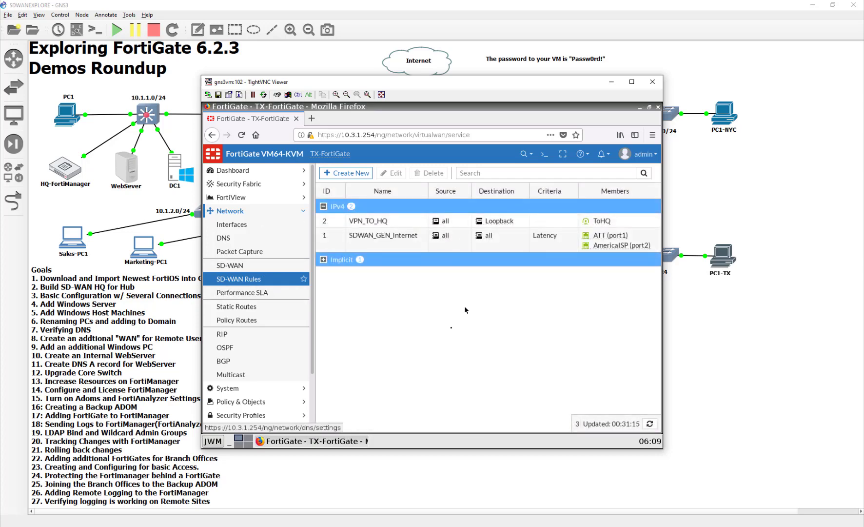
- Switch VPN_TO_HQ to Lowest Cost (SLA) with ToHQ and toHQ2 as preferred interfaces
double_click(396, 222)
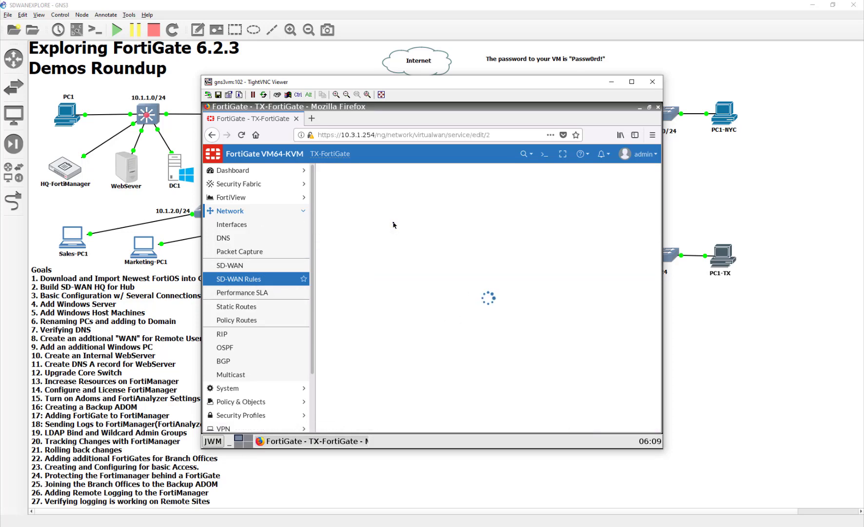
scroll(403, 360, "down", 2)
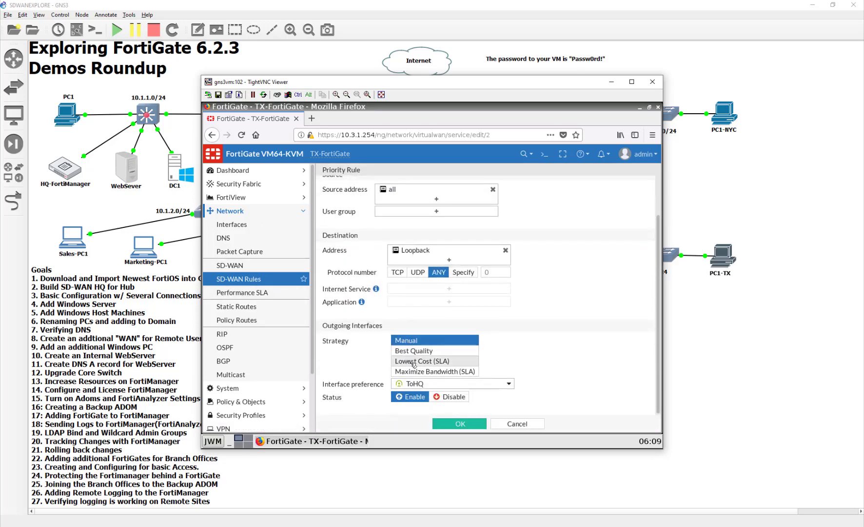
left_click(413, 362)
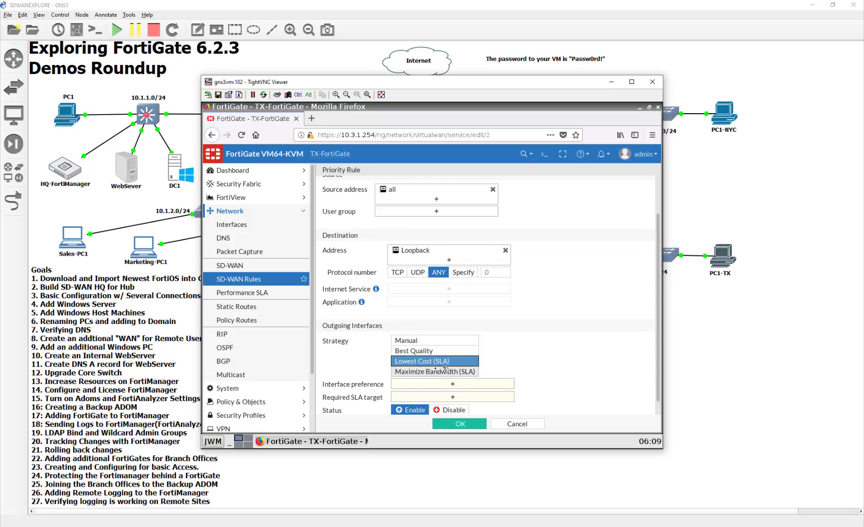
left_click(451, 385)
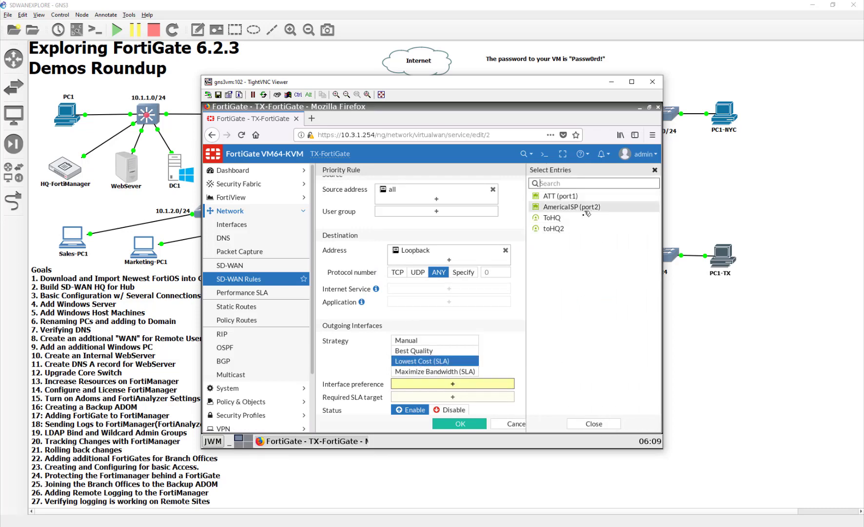
left_click(586, 217)
left_click(585, 228)
- Require the TO_HQ_VPN_HCK#1 SLA target, save the rule, and bring back the lab topology
scroll(461, 391, "down", 1)
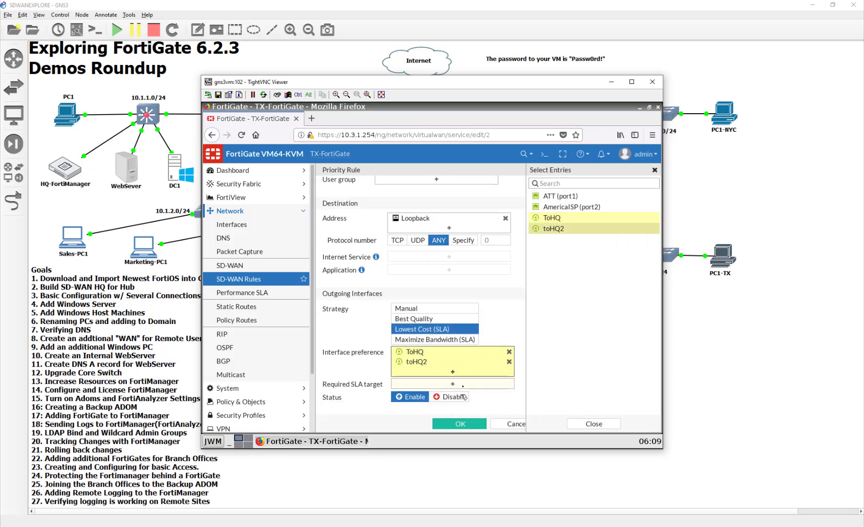
left_click(460, 384)
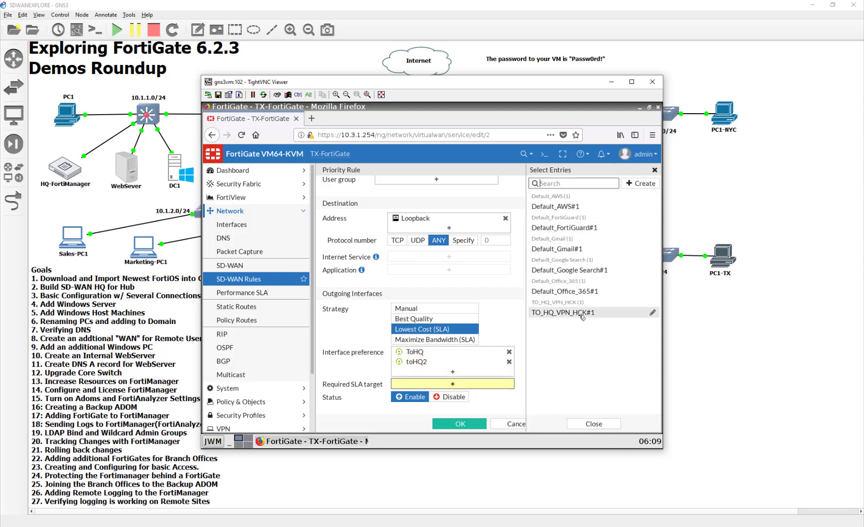
left_click(581, 314)
left_click(464, 423)
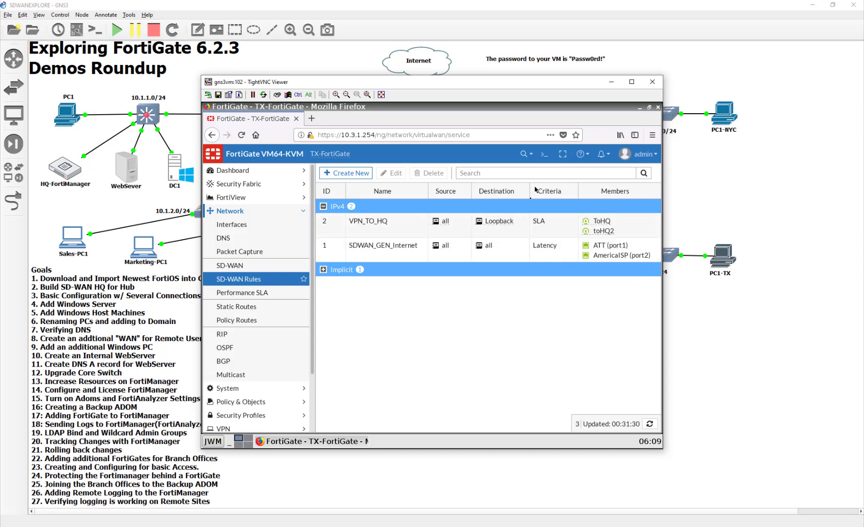
mouse_move(652, 248)
left_click(740, 407)
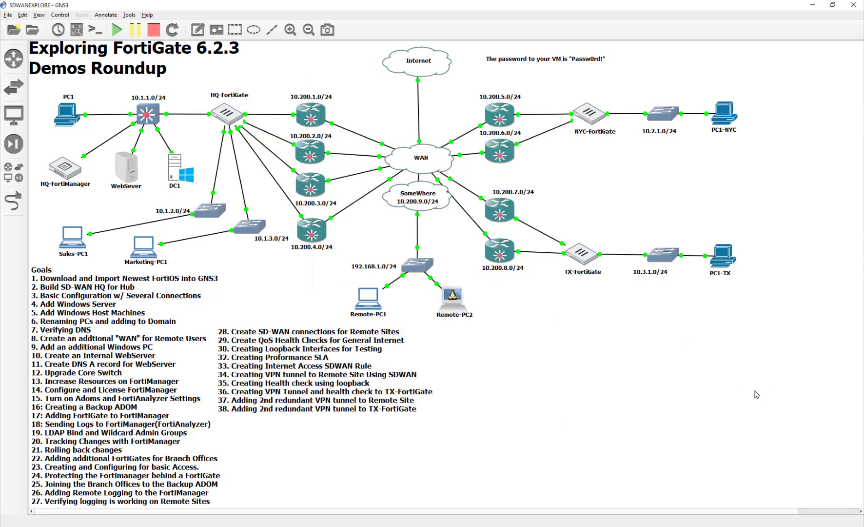
- On HQ-FortiGate, open the VPN_HCK_TX rule and set its strategy to Lowest Cost (SLA)
key("alt+Tab")
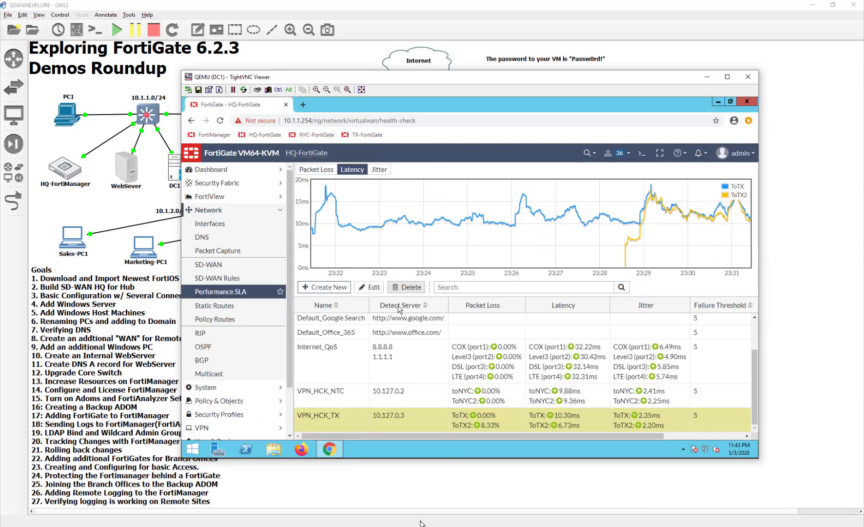
left_click(229, 278)
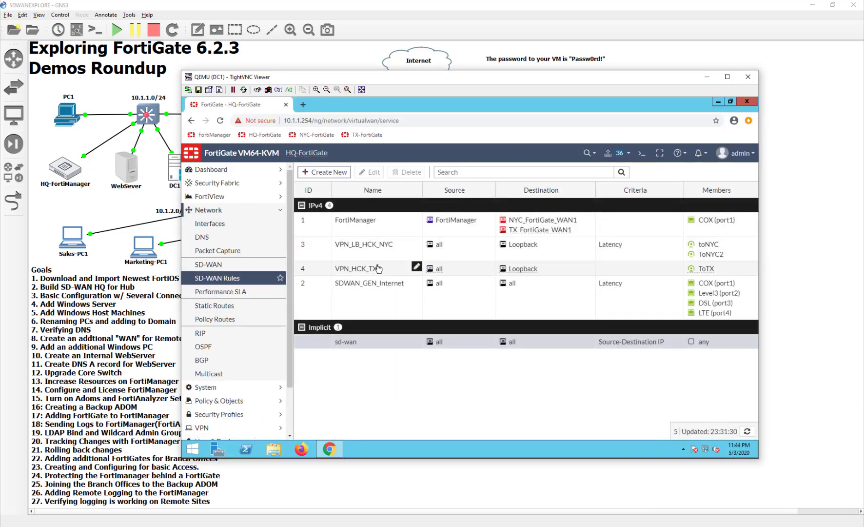
left_click(378, 269)
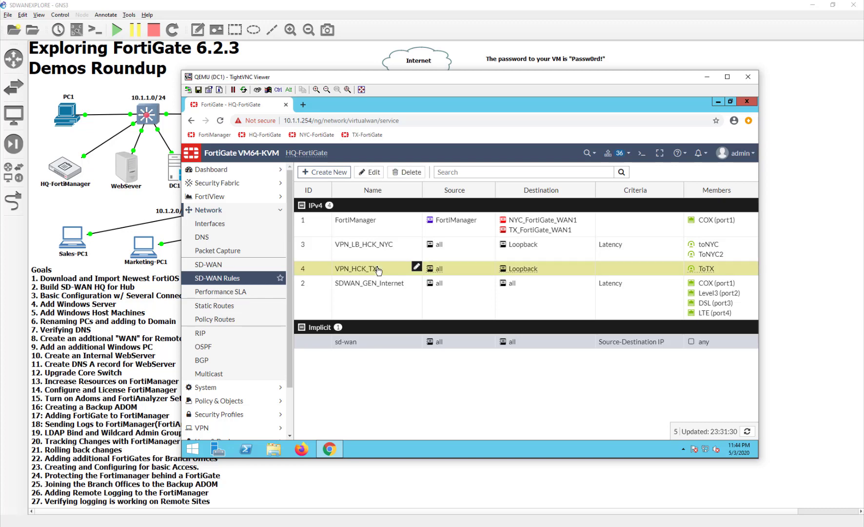
double_click(376, 268)
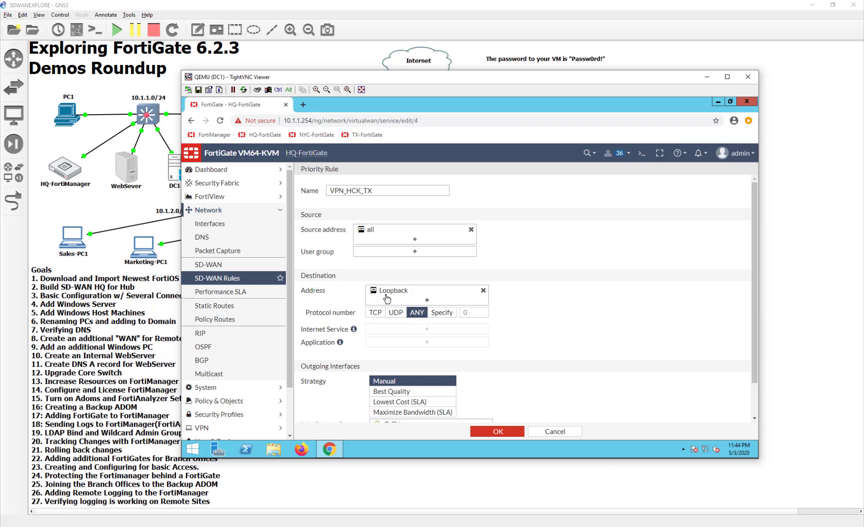
scroll(387, 299, "down", 1)
left_click(419, 362)
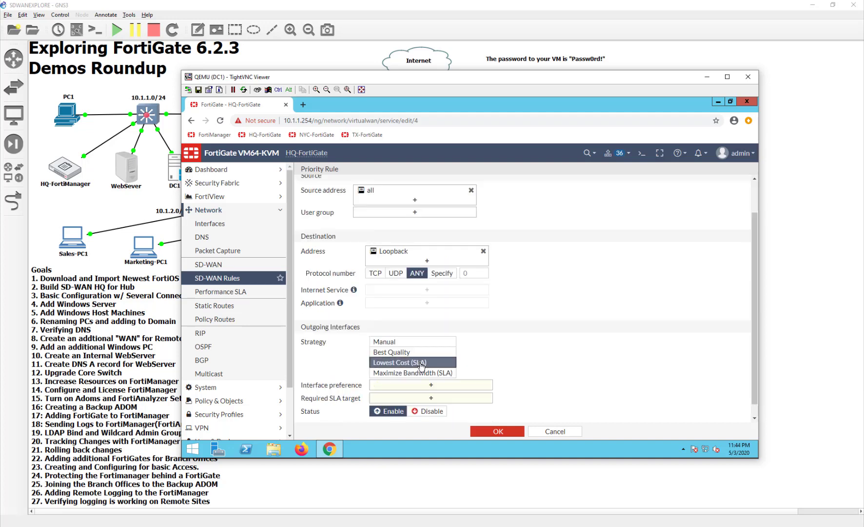
- Prefer ToTX2 then ToTX, choose the required SLA target health check, and save the rule
left_click(431, 388)
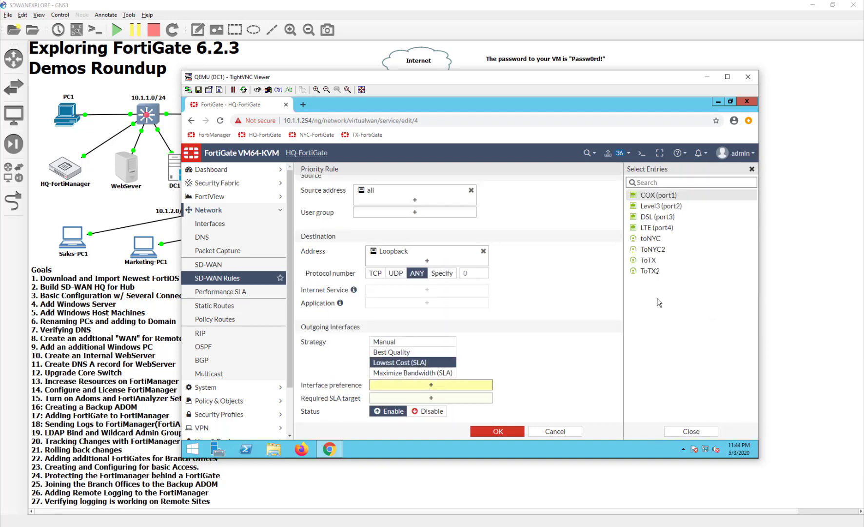
left_click(656, 271)
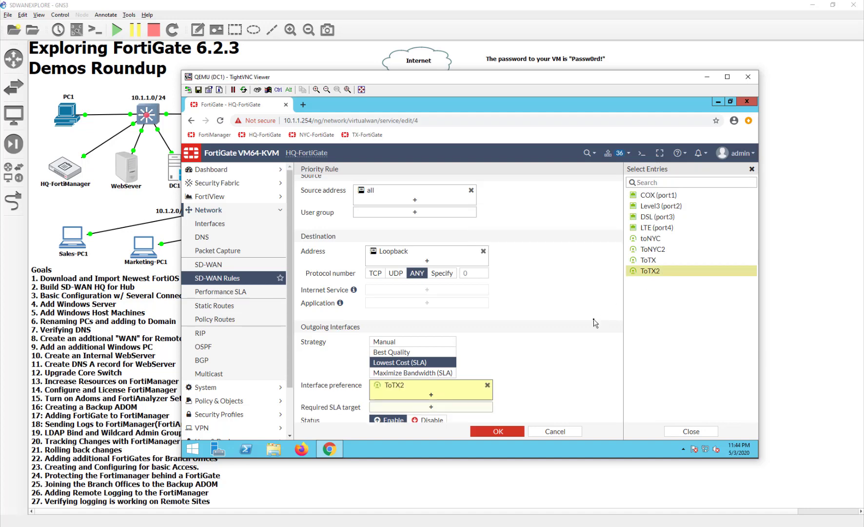
left_click(648, 260)
left_click(440, 417)
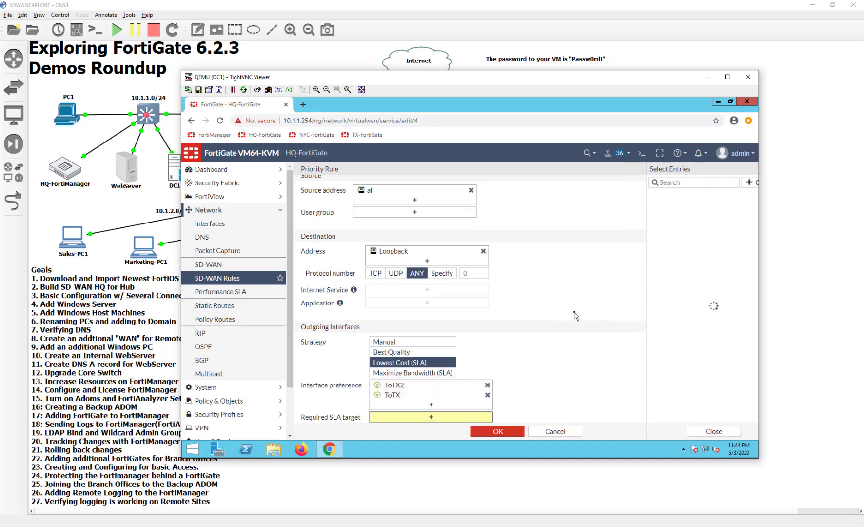
left_click(664, 334)
scroll(496, 355, "down", 2)
left_click(494, 431)
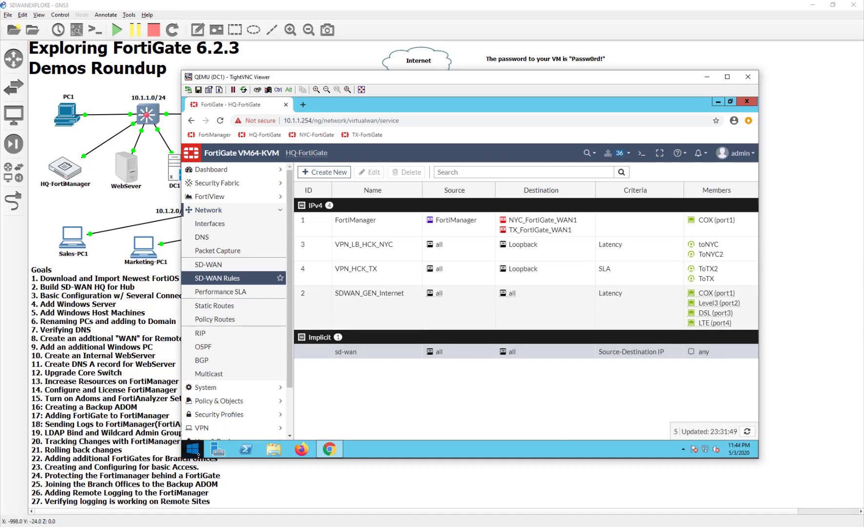
- Launch cmd from Start, run ping 10.127.0.3, and minimize the timing-out window
left_click(192, 449)
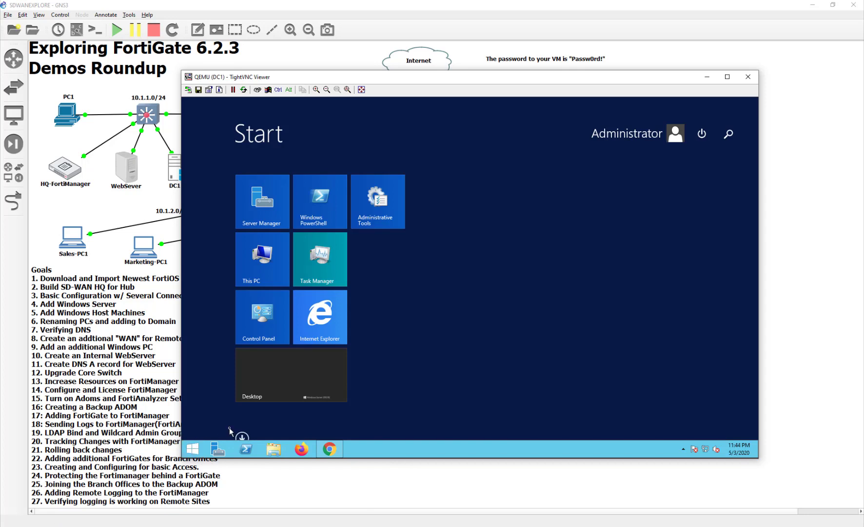
type("cmd")
key("Return")
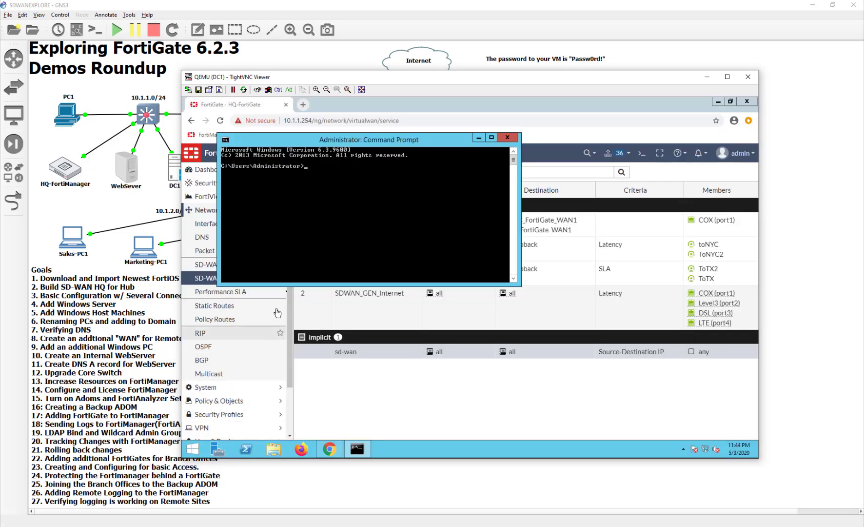
type("ping 10.127.0")
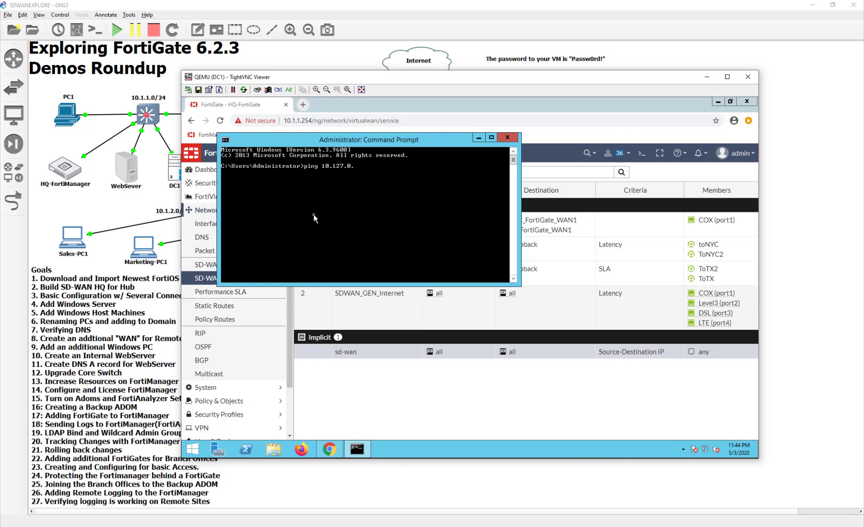
type(".3")
key("Return")
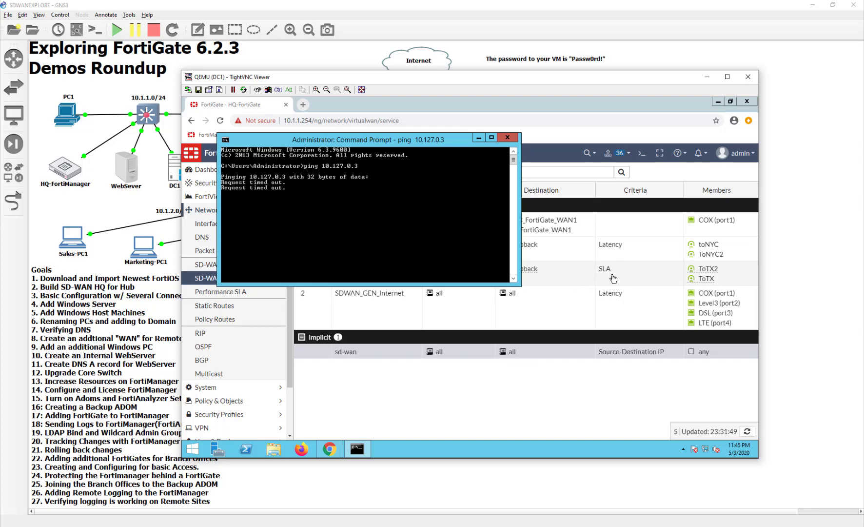
left_click(479, 138)
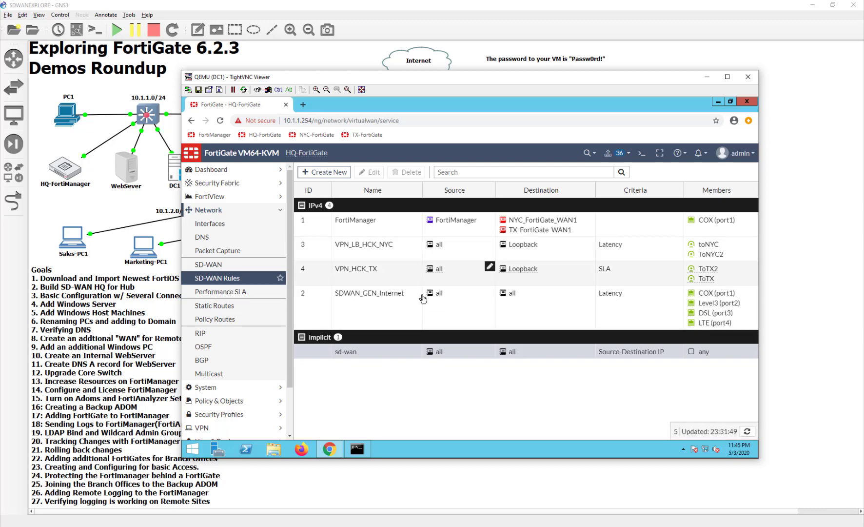
- Open rule VPN_LB_HCK_NYC and start creating a new destination address
double_click(557, 252)
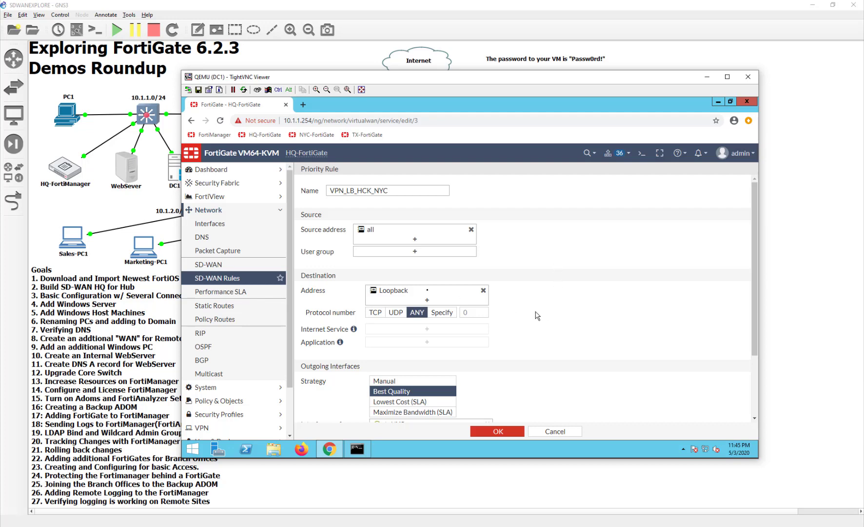
mouse_move(373, 292)
left_click(449, 296)
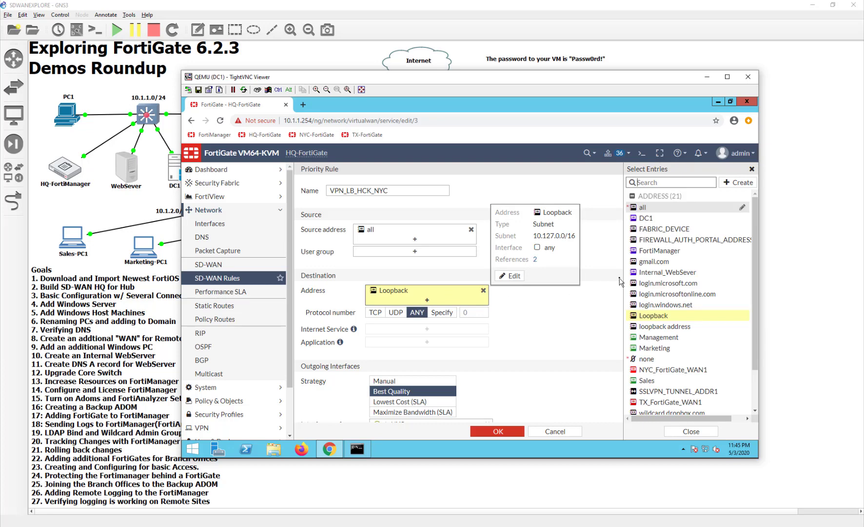
scroll(696, 278, "down", 2)
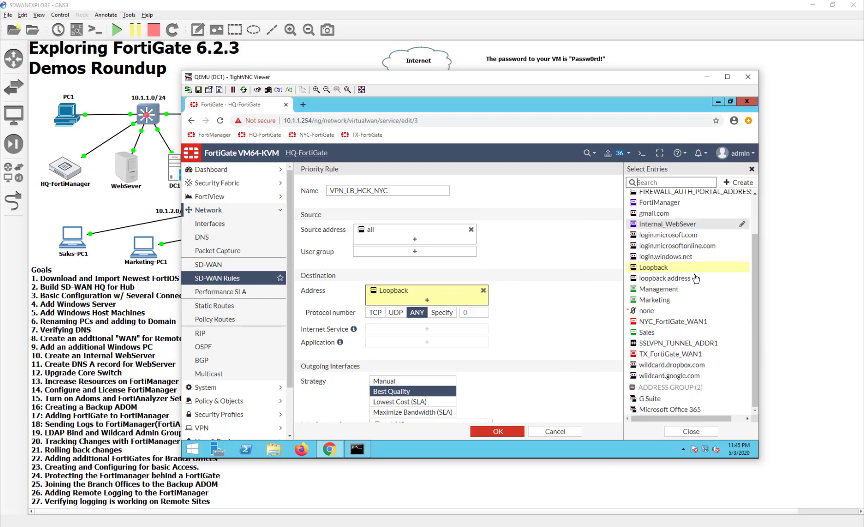
scroll(696, 278, "up", 2)
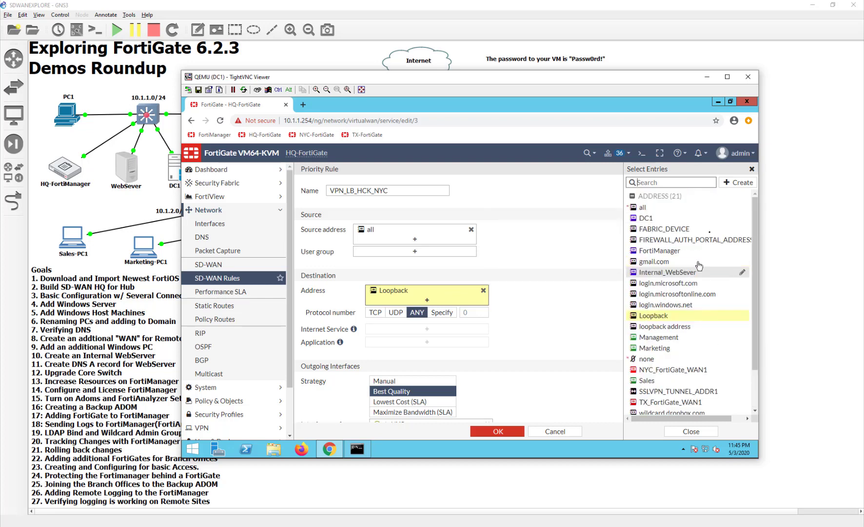
left_click(739, 182)
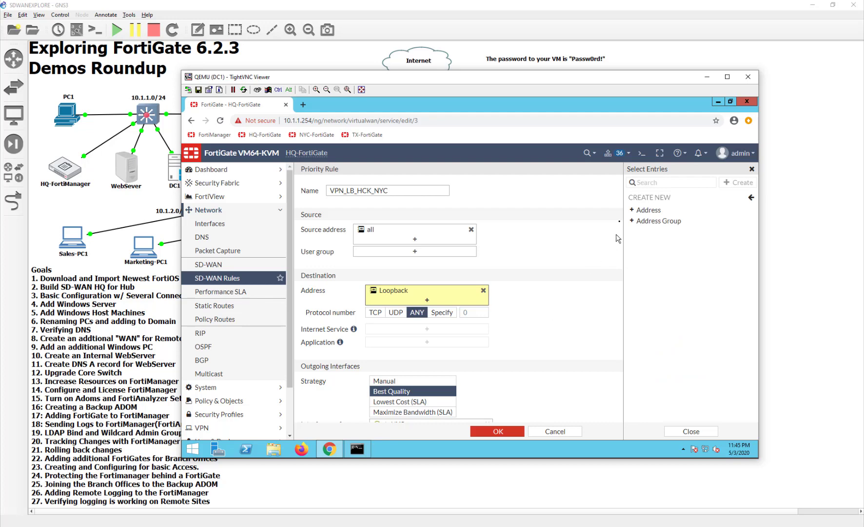
left_click(637, 212)
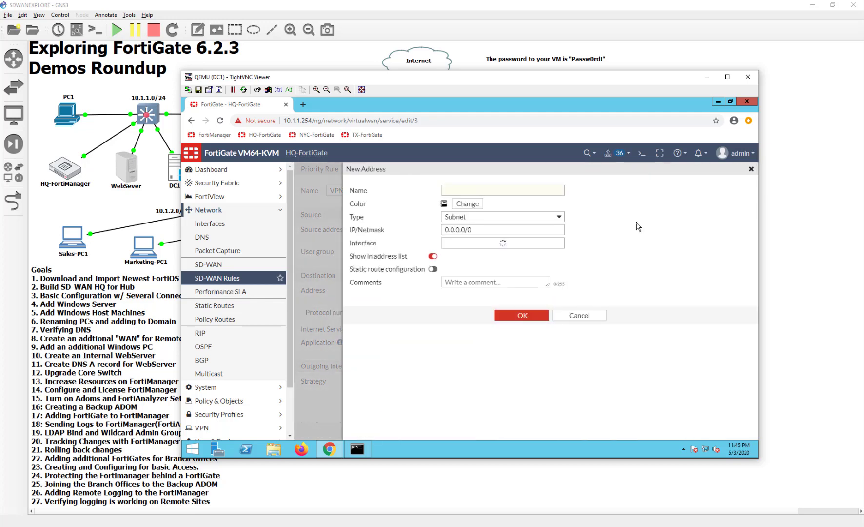
- Create the NYC-LoopBack address with subnet 10.127.0.2/32
left_click(506, 190)
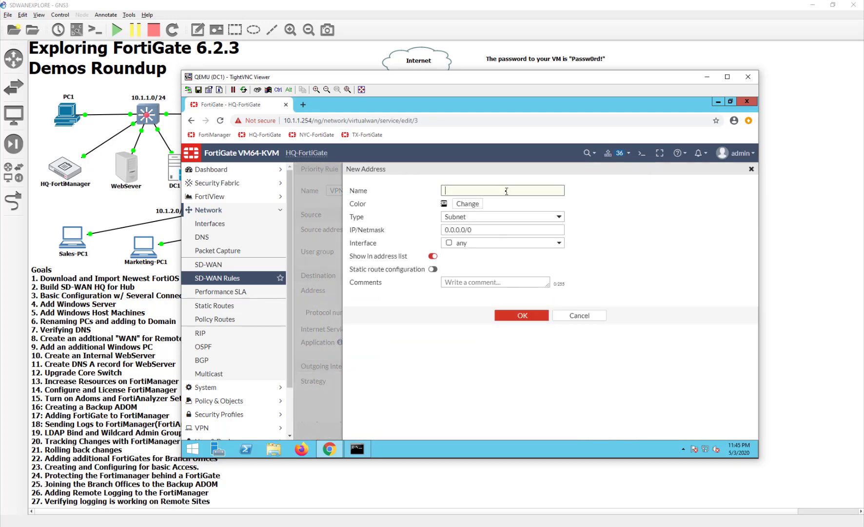
type("NYC-LoopBack")
key("Tab")
type("12")
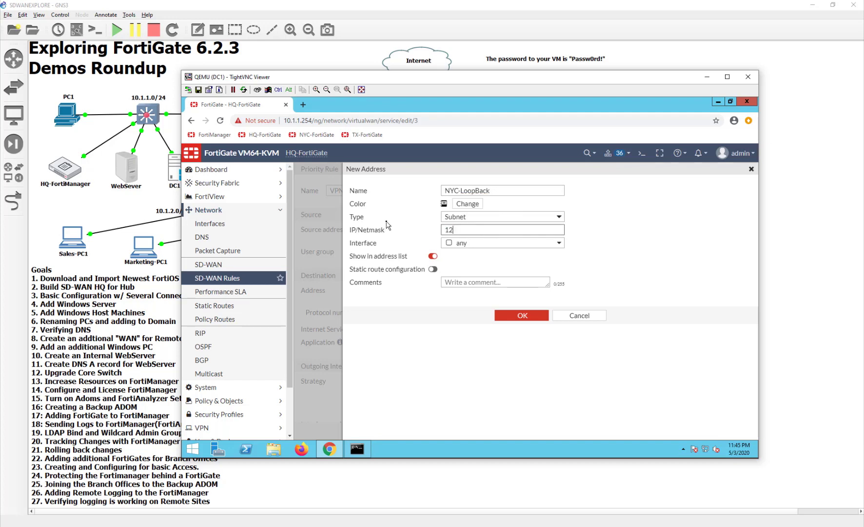
key("BackSpace")
type("0.127.0.2")
left_click(433, 269)
left_click(489, 230)
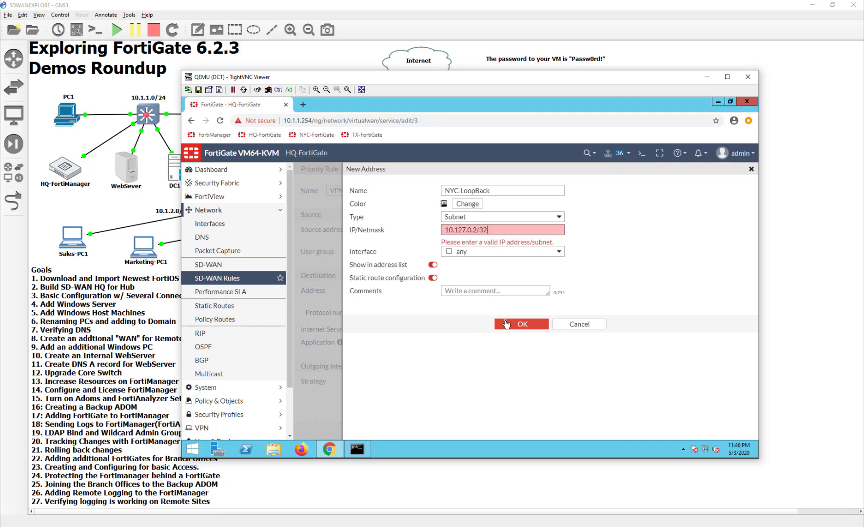
left_click(510, 323)
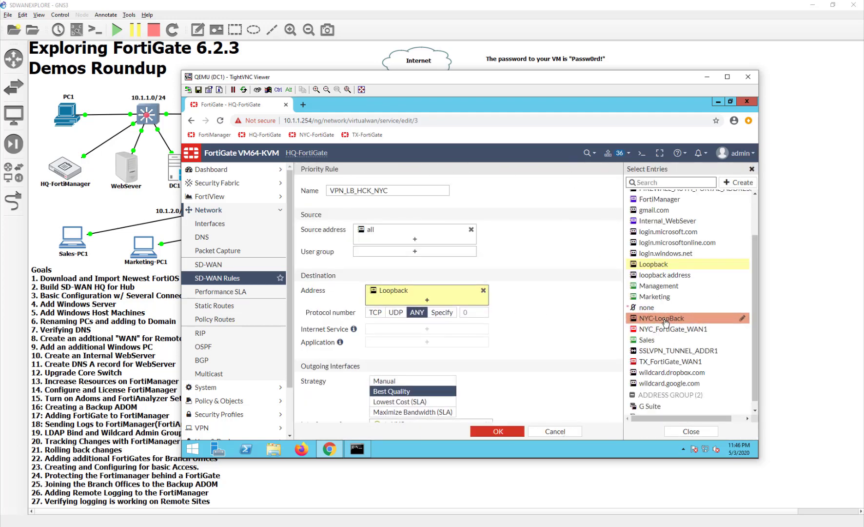
- Replace Loopback with NYC-LoopBack as the rule's only destination and save the rule
left_click(666, 322)
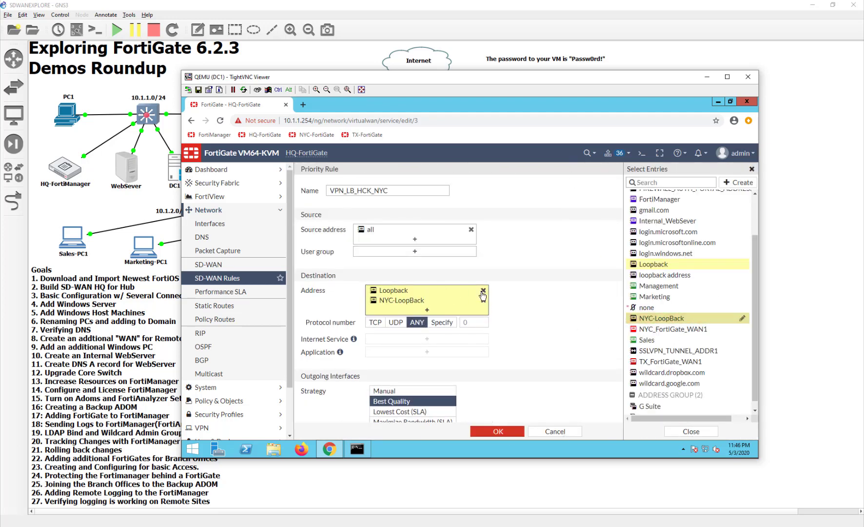
left_click(483, 292)
left_click(530, 273)
left_click(498, 431)
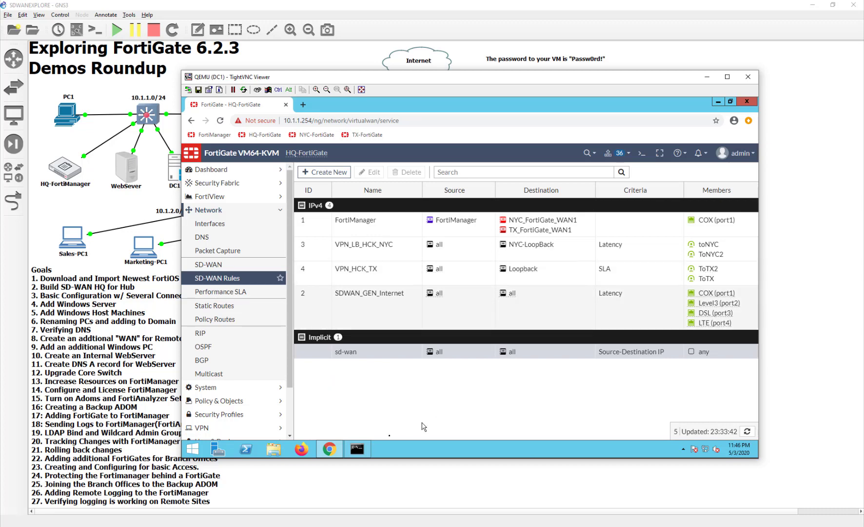
- Rerun ping 10.127.0.3 twice in Command Prompt, with all replies now returning
left_click(357, 448)
key("Up")
key("Return")
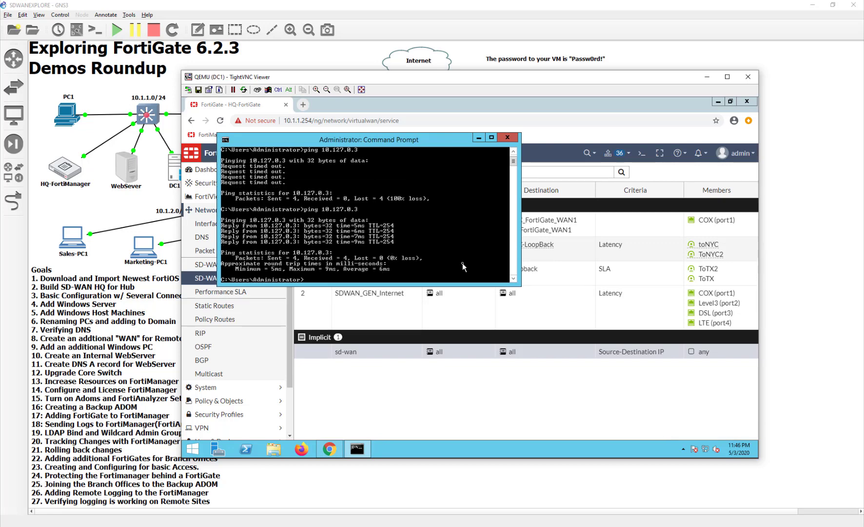
key("Up")
key("Return")
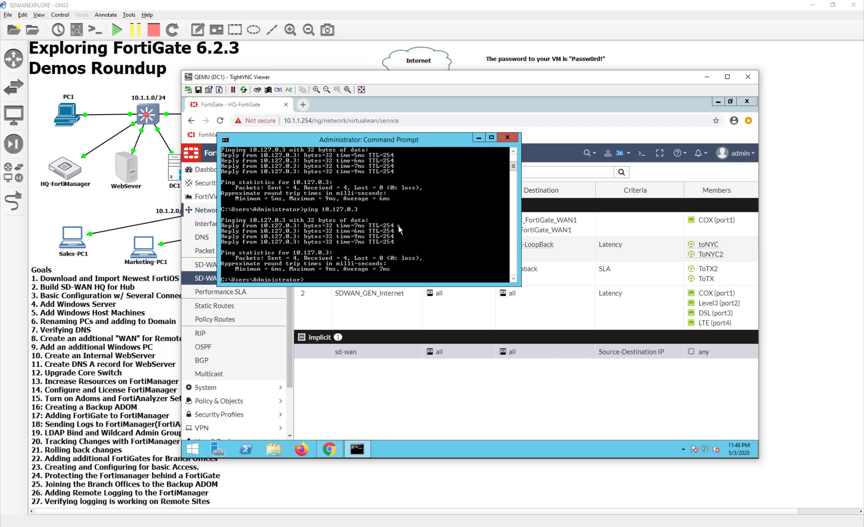
- Start a continuous ping to 10.127.0.3 with ping -t
key("Up")
key("Return")
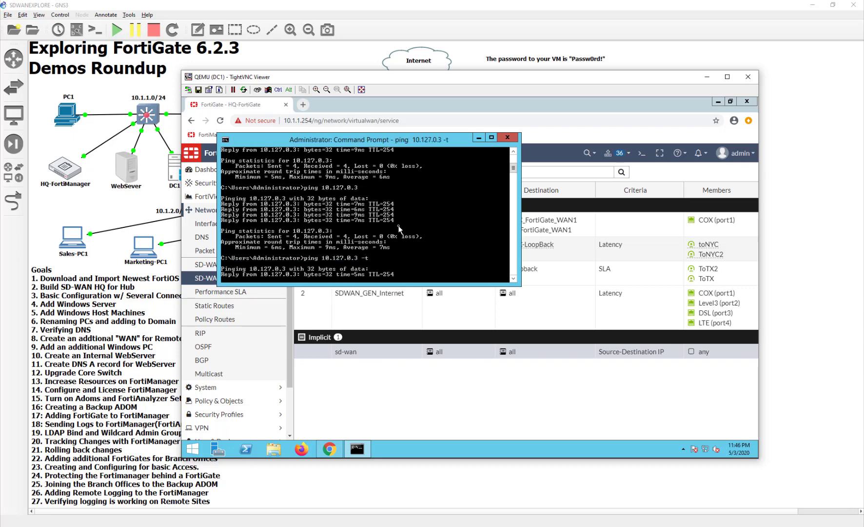
left_click(483, 409)
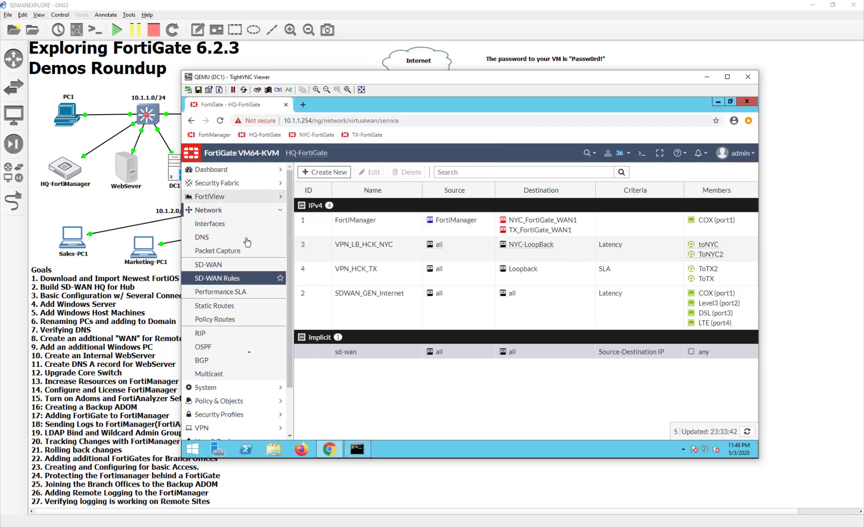
- Confirm in FortiView All Sessions that the 10.127.0.3 ping leaves via ToTX2, then minimize TightVNC
left_click(209, 196)
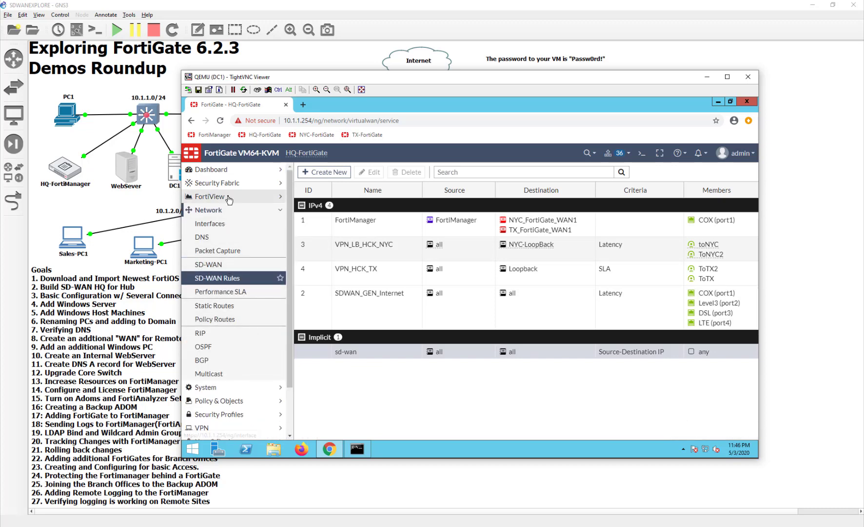
left_click(207, 305)
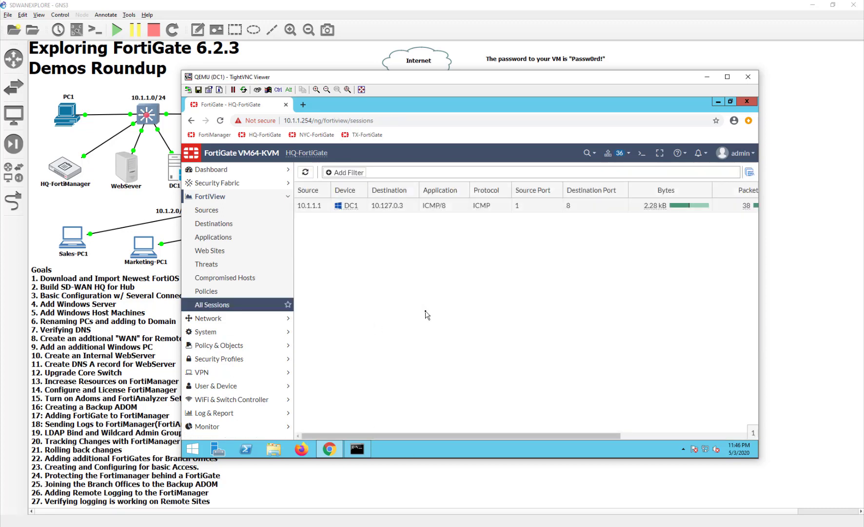
left_click(653, 435)
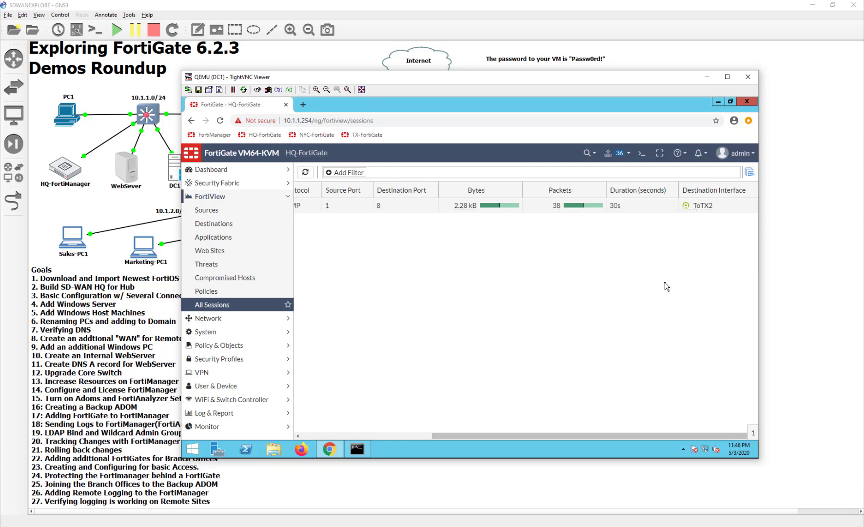
left_click(391, 437)
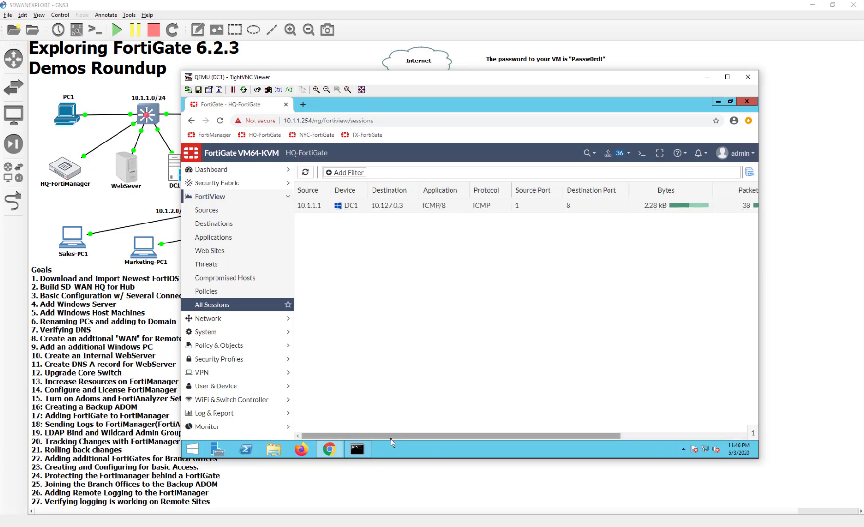
left_click(401, 489)
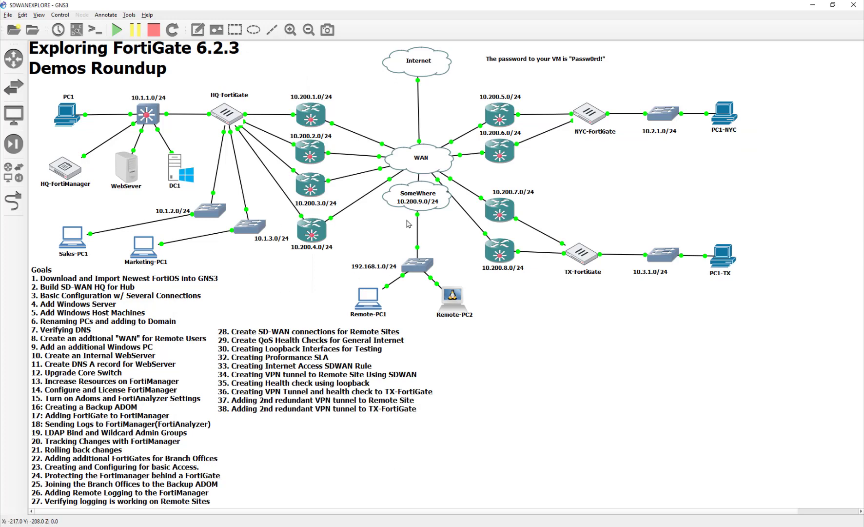
- Stop the 10.200.8.0/24 router in GNS3 to break the TX link
right_click(495, 254)
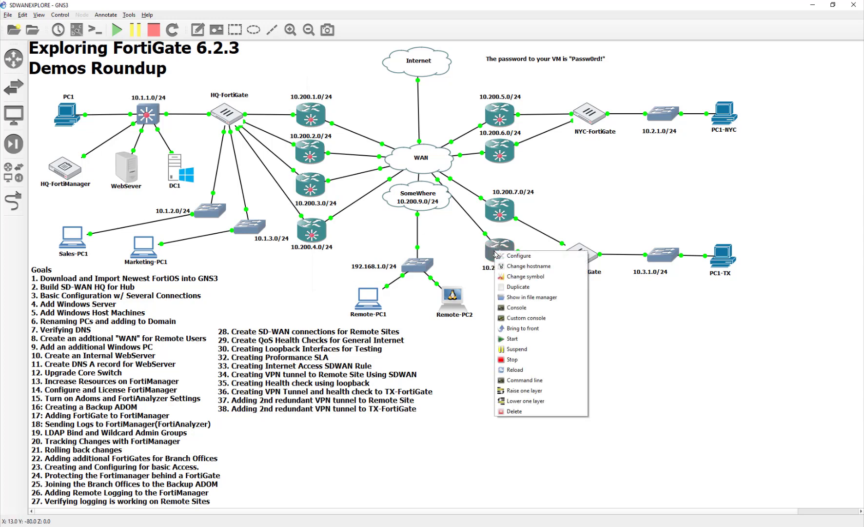
left_click(522, 361)
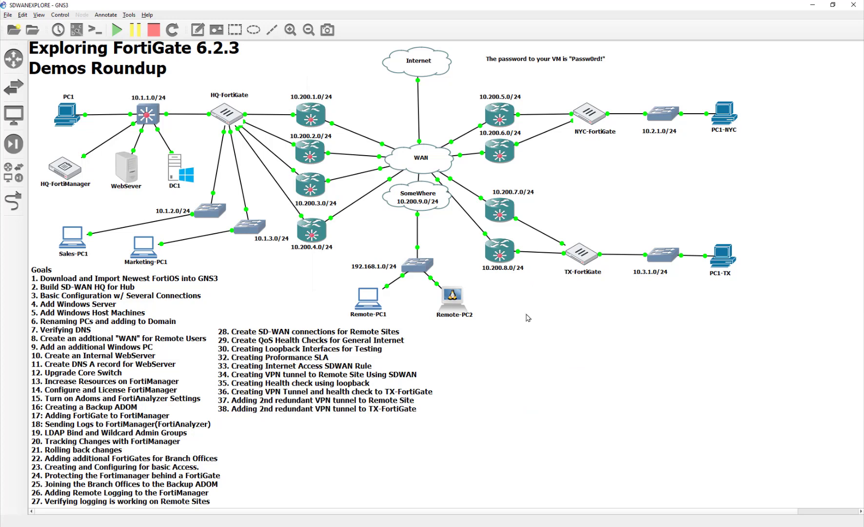
right_click(498, 251)
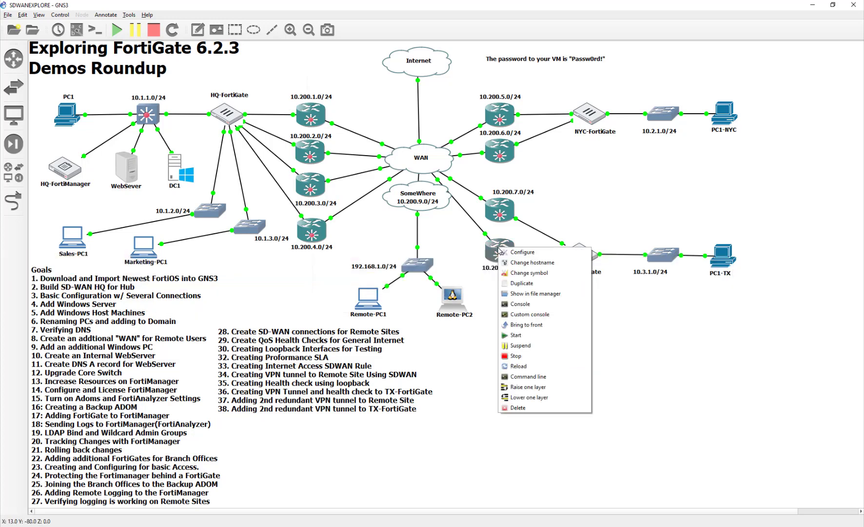
left_click(511, 356)
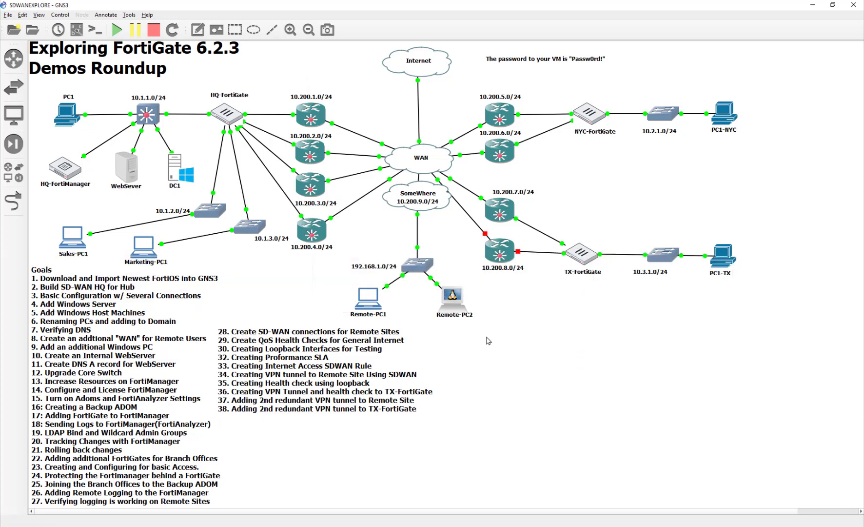
- Switch back to the DC1 viewer showing HQ-FortiGate's All Sessions
key("alt+Tab")
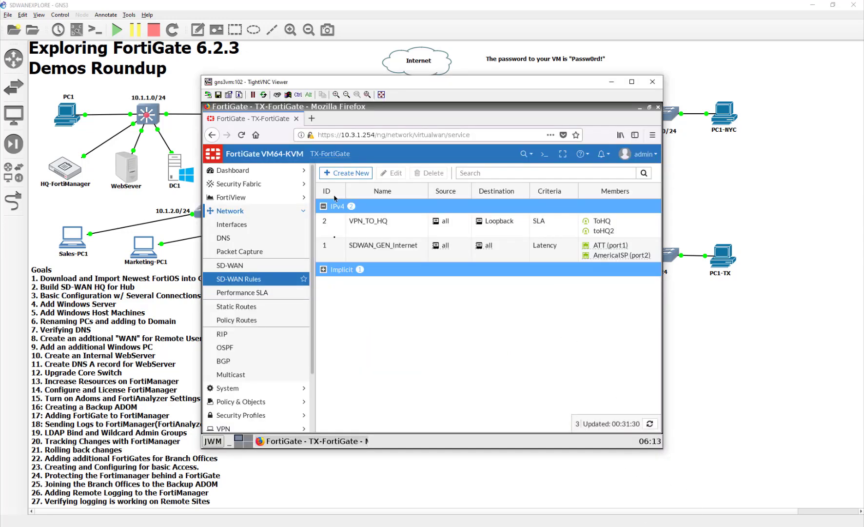
key("ctrl+a")
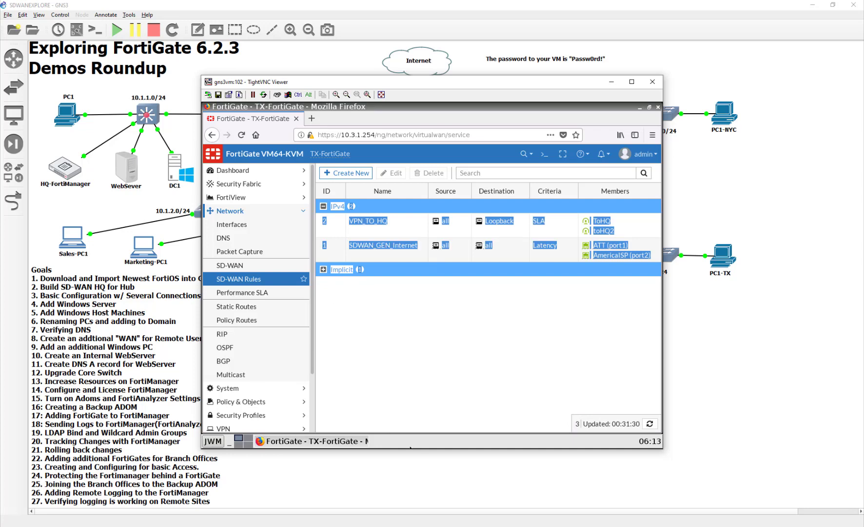
key("alt+Tab")
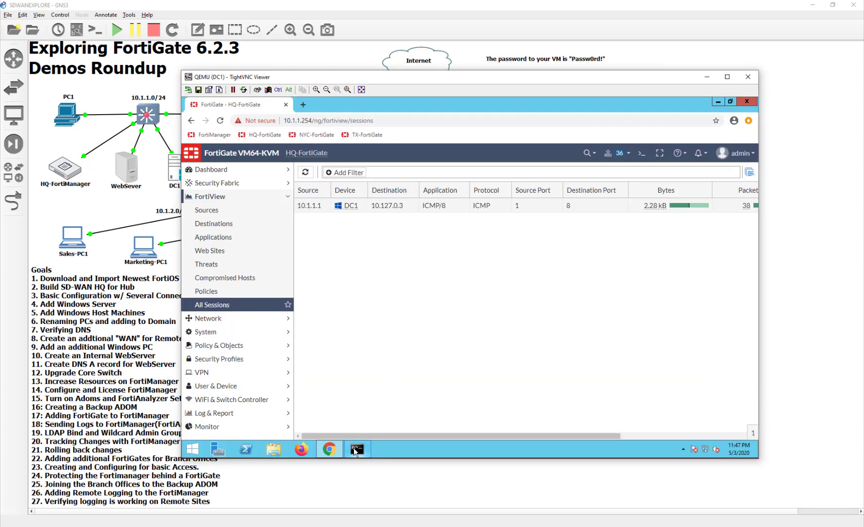
- Refresh All Sessions and confirm DC1's ping to 10.127.0.3 now leaves via ToTX
left_click(357, 448)
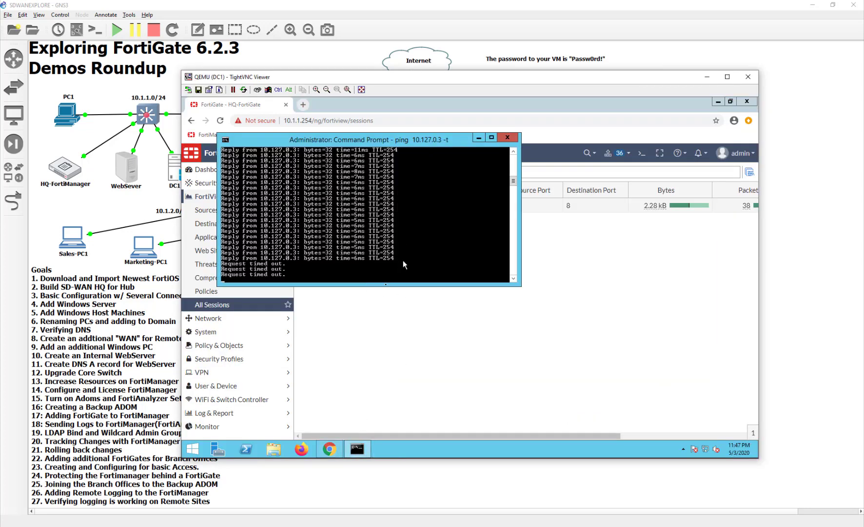
left_click(417, 326)
left_click(305, 171)
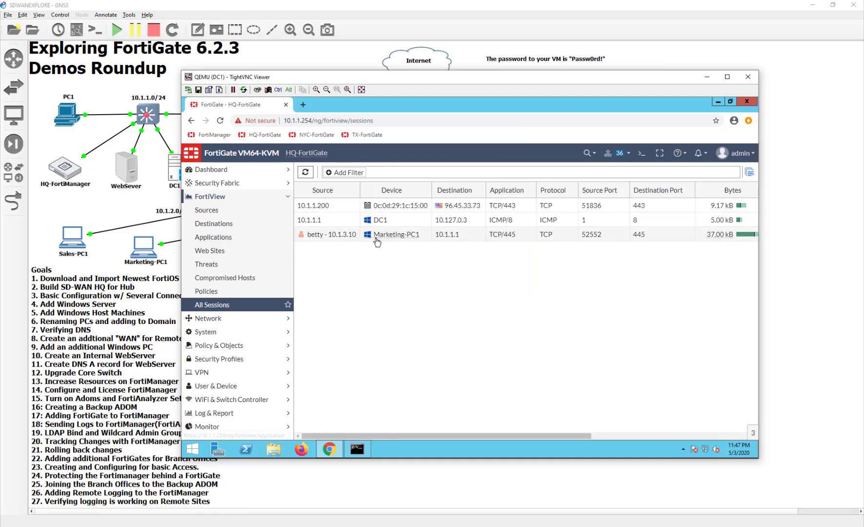
left_click(311, 225)
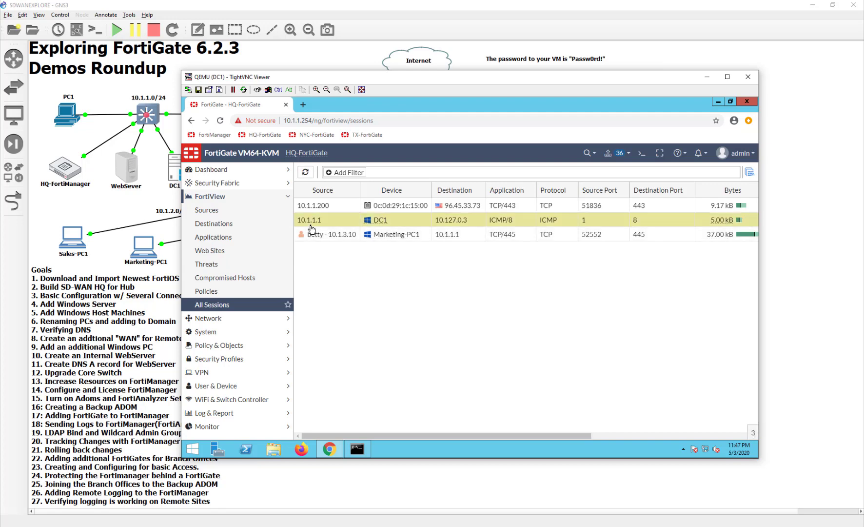
left_click(625, 435)
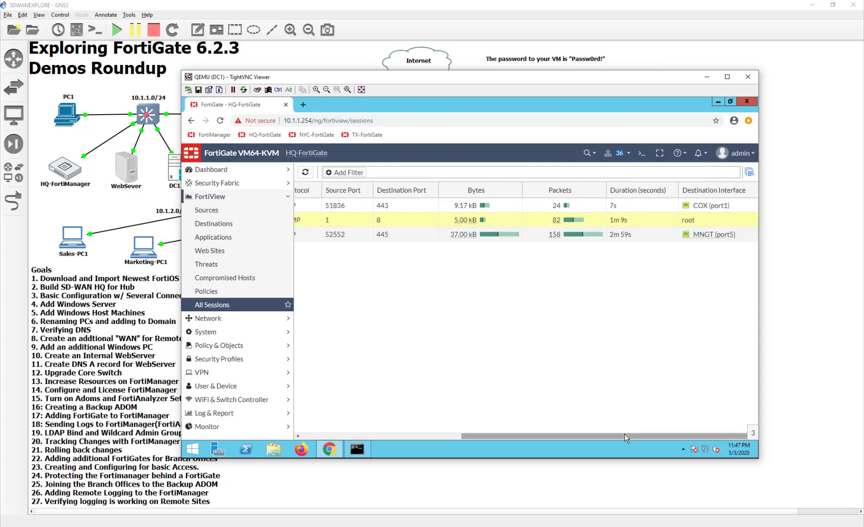
left_click_drag(624, 433, 412, 398)
- Recheck the ping window and the refreshed sessions' destination interfaces, including Marketing-PC1's session
left_click(366, 444)
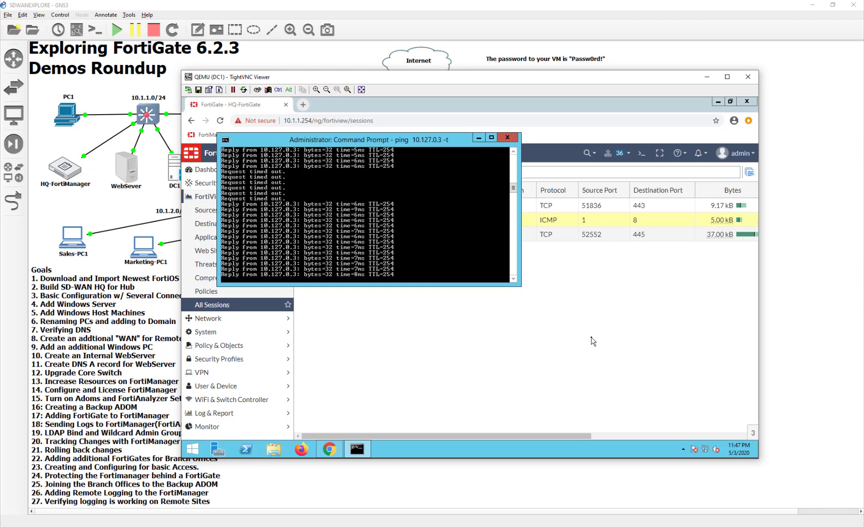
left_click(533, 344)
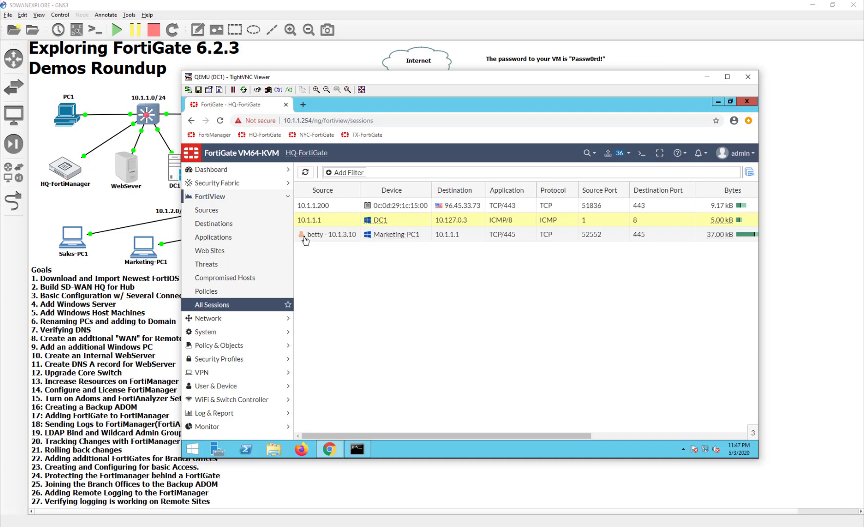
left_click(305, 238)
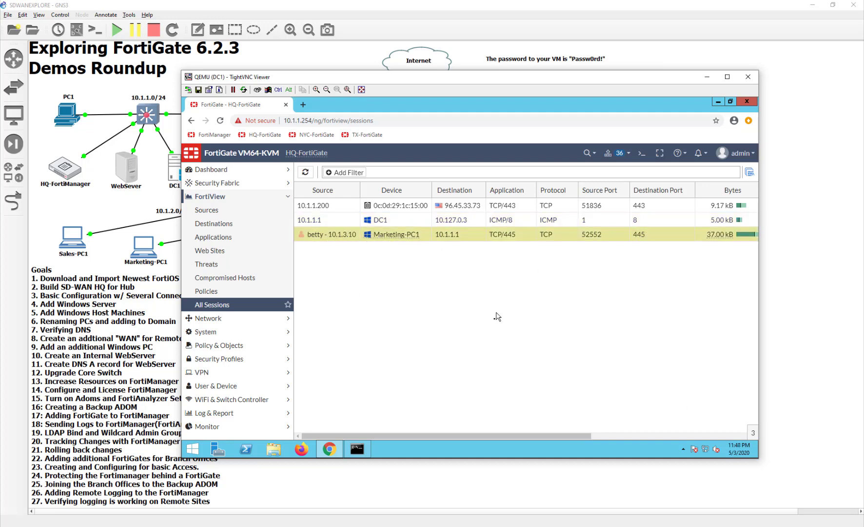
key("alt+Tab")
left_click(420, 337)
left_click(234, 306)
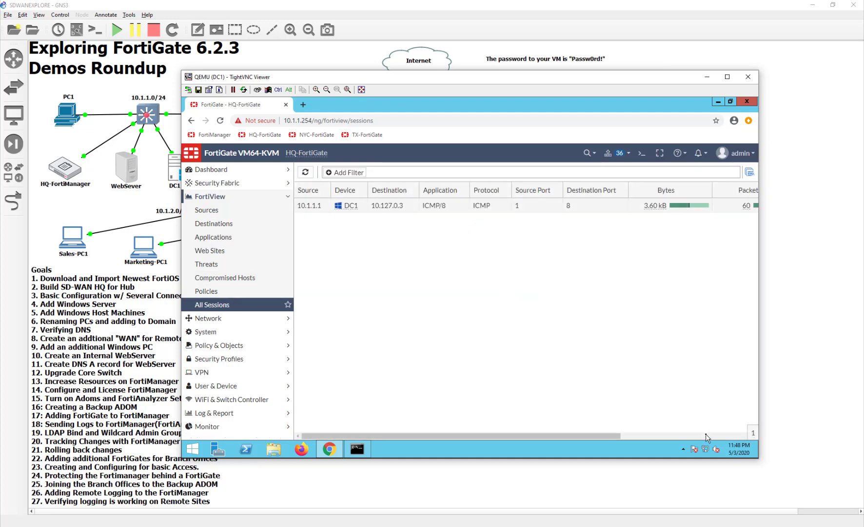
left_click(698, 436)
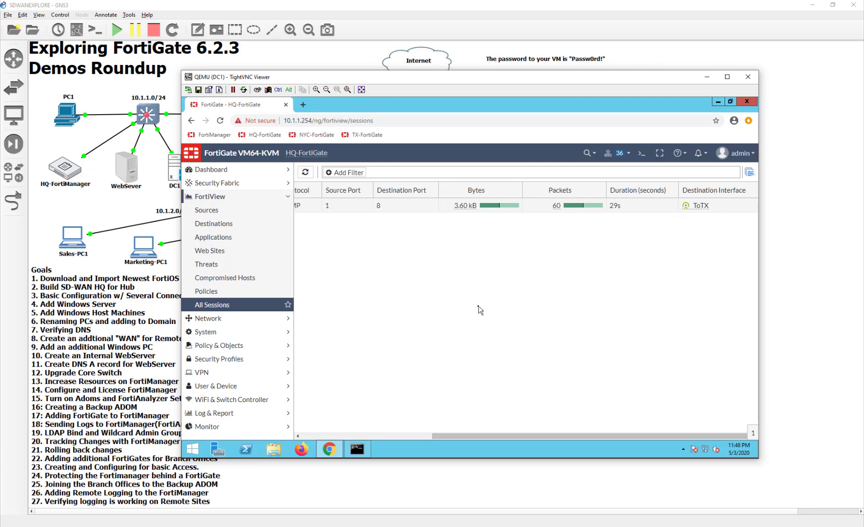
- Start the stopped 10.200.8.0/24 router from the GNS3 topology so its console boots
left_click(390, 435)
left_click(783, 369)
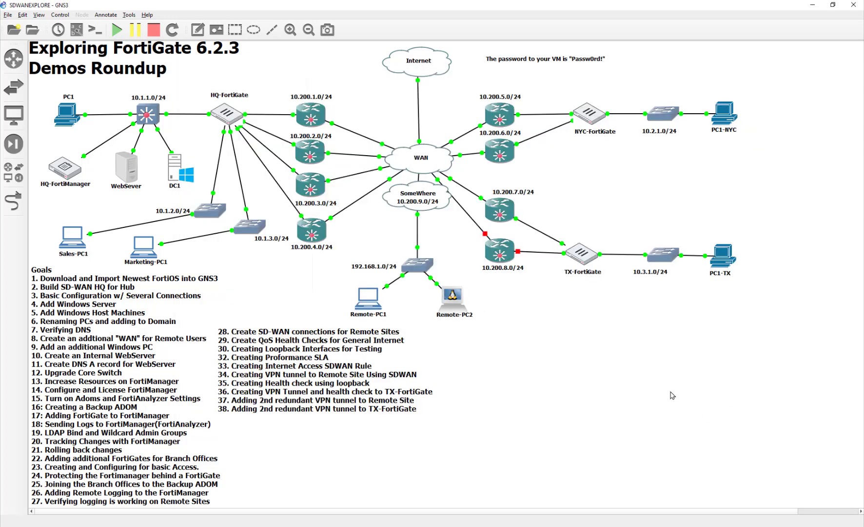
right_click(509, 253)
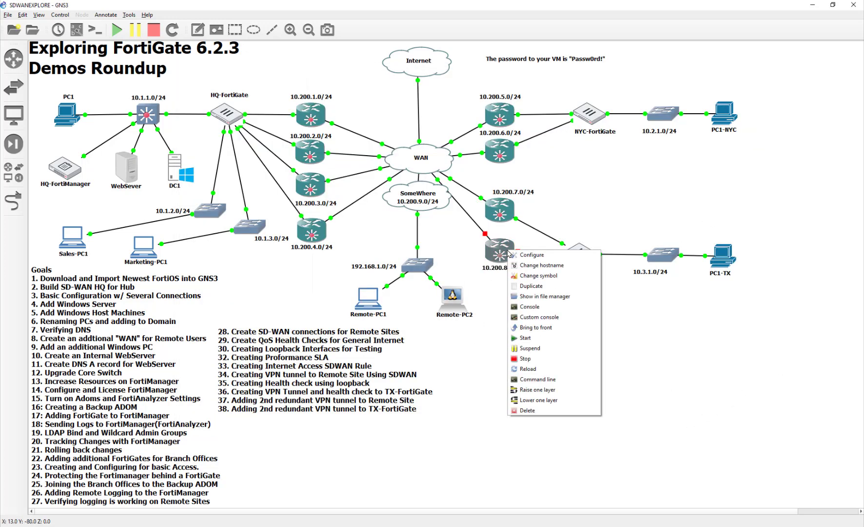
left_click(510, 344)
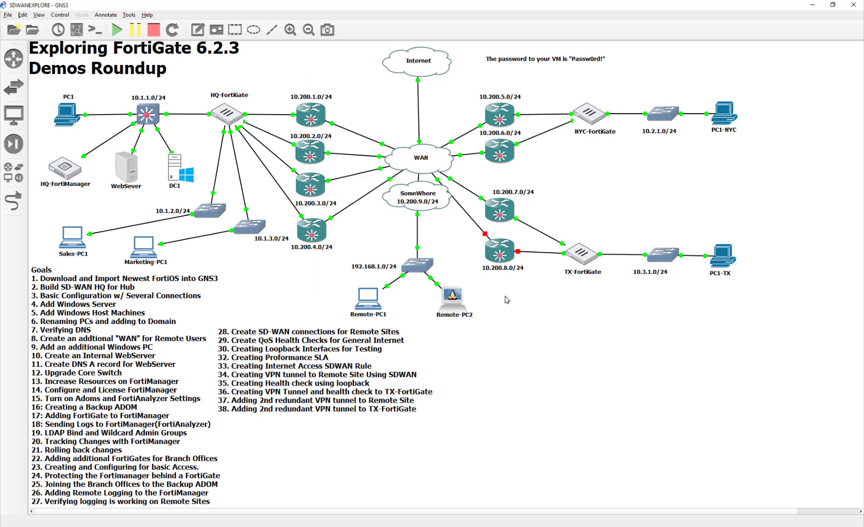
left_click(501, 254)
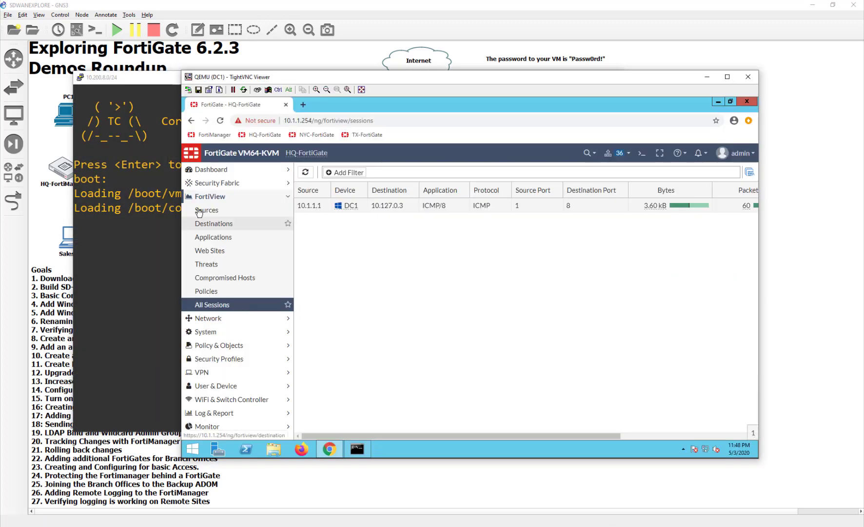
- Go to Network > Performance SLA and view VPN_HCK_TX with ToTX2 still down
left_click(230, 291)
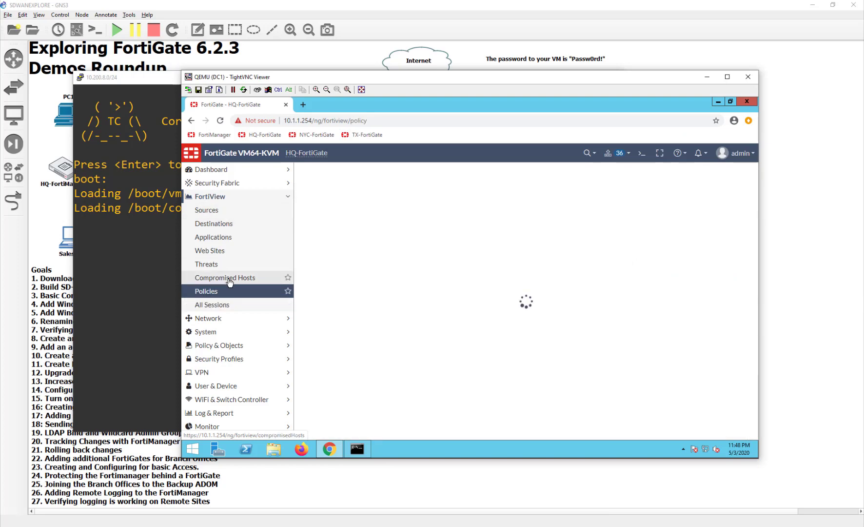
left_click(227, 308)
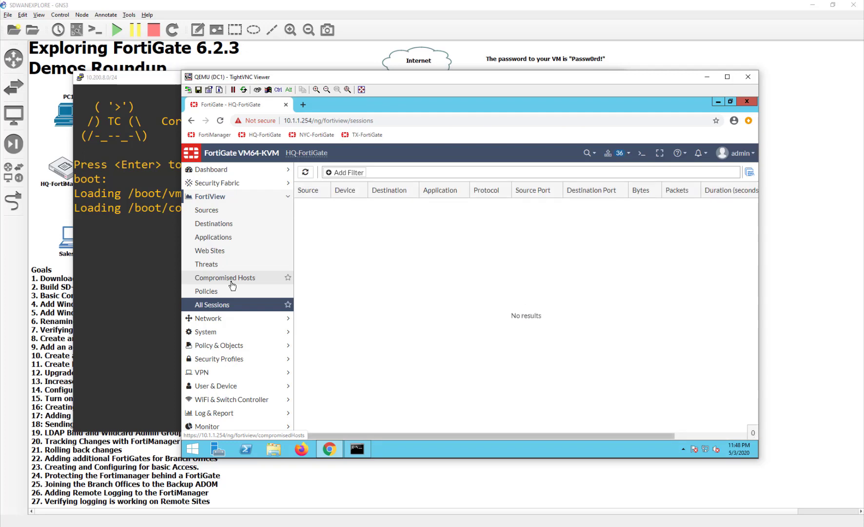
left_click(226, 210)
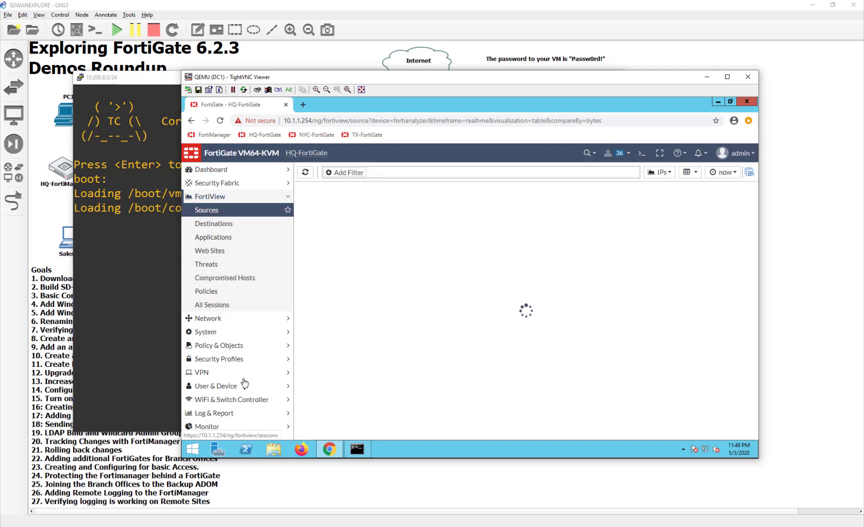
left_click(210, 318)
left_click(211, 319)
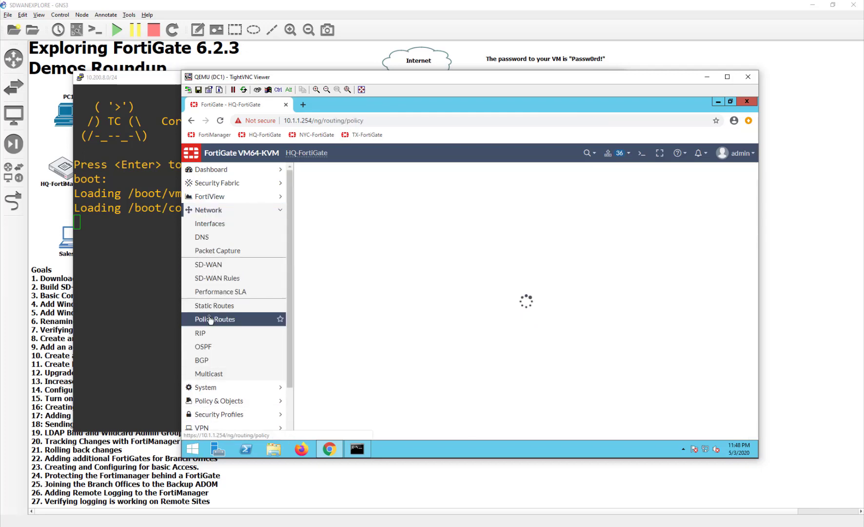
left_click(219, 280)
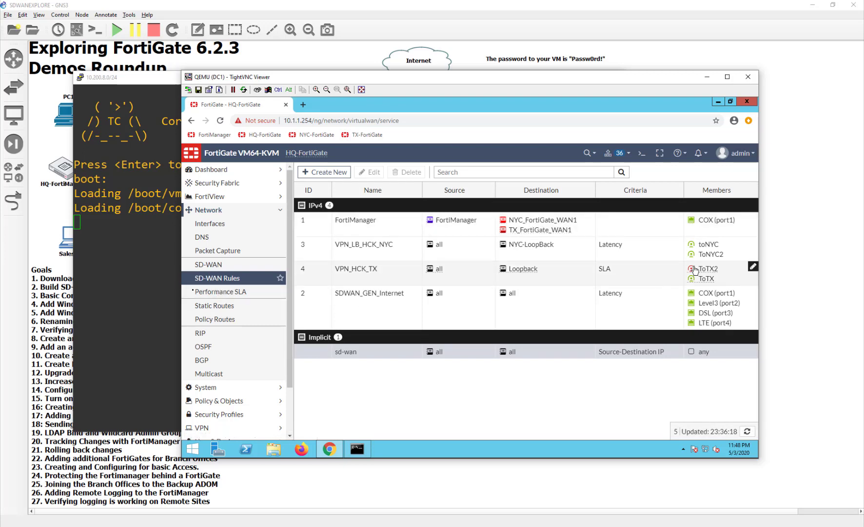
left_click(225, 294)
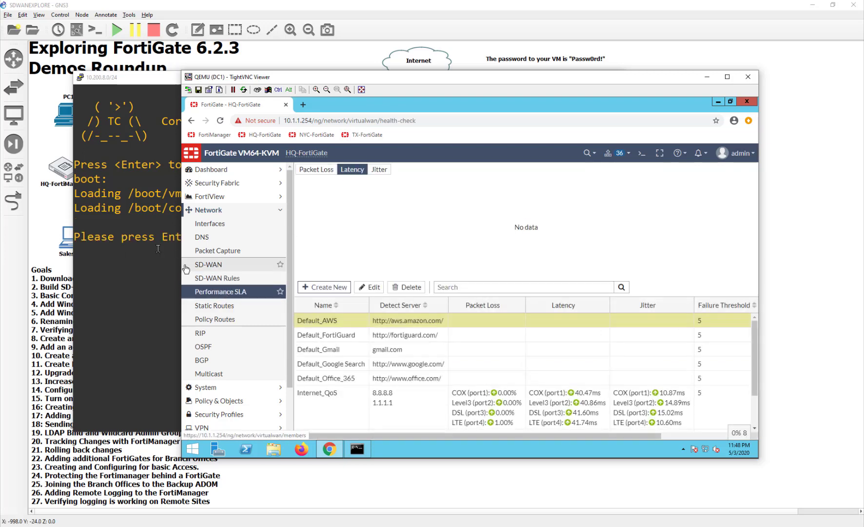
scroll(433, 419, "down", 2)
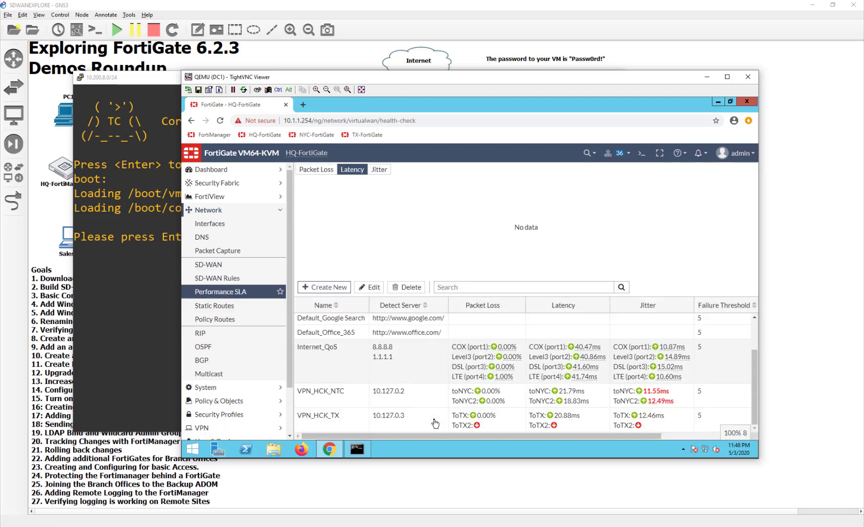
- Wake the 10.200.8.0/24 router console with Enter, then close it
left_click(132, 280)
key("Return")
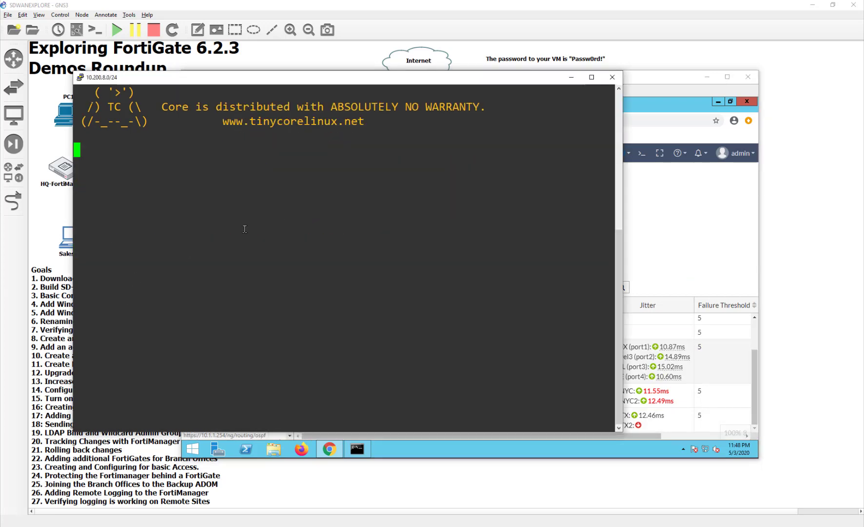
key("Return")
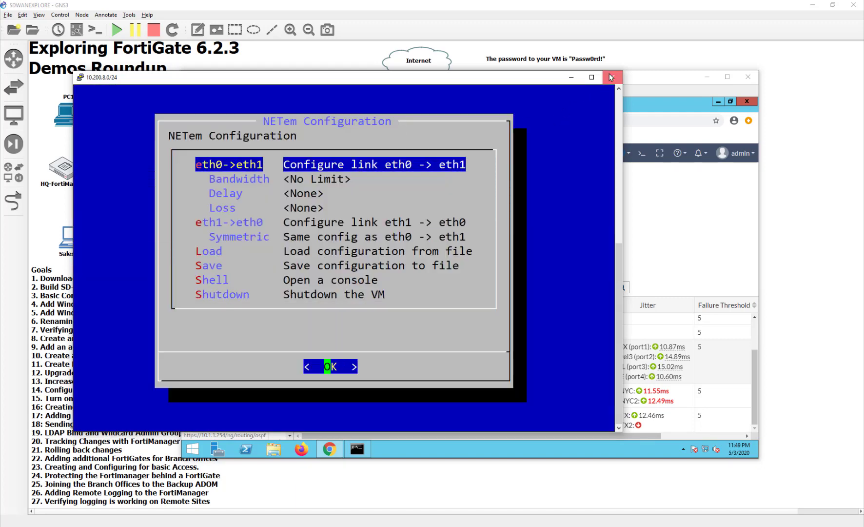
left_click(612, 77)
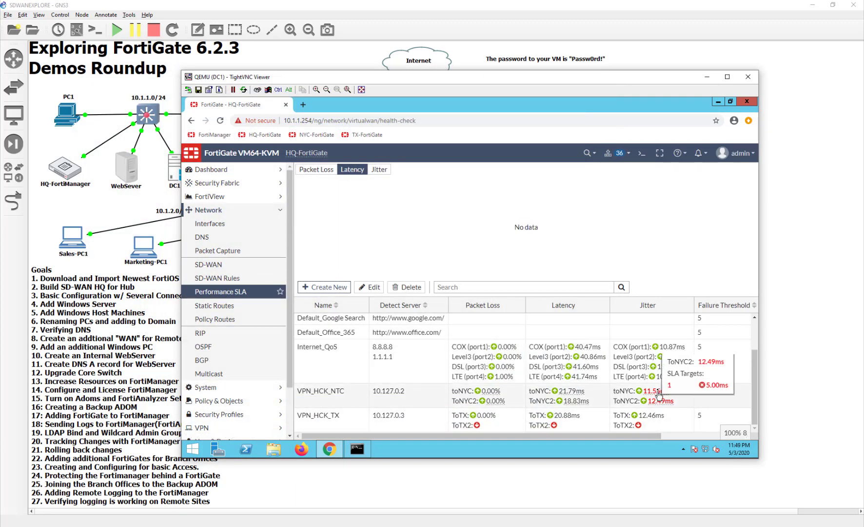
- Check the ping window, then open the VPN_HCK_TX latency chart
mouse_move(653, 392)
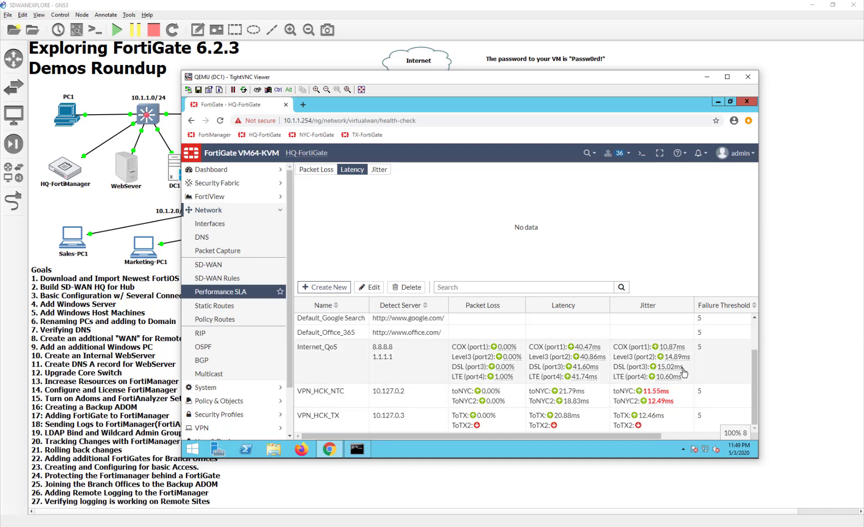
left_click(361, 447)
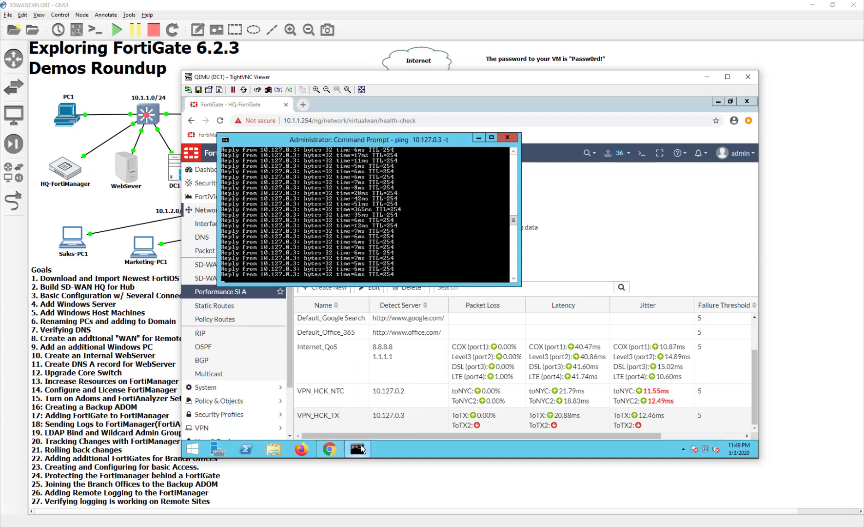
left_click(362, 447)
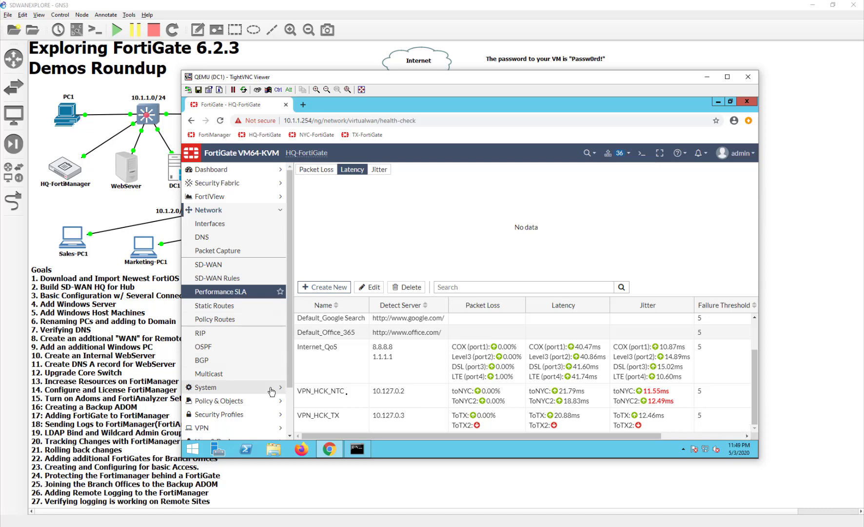
left_click(393, 415)
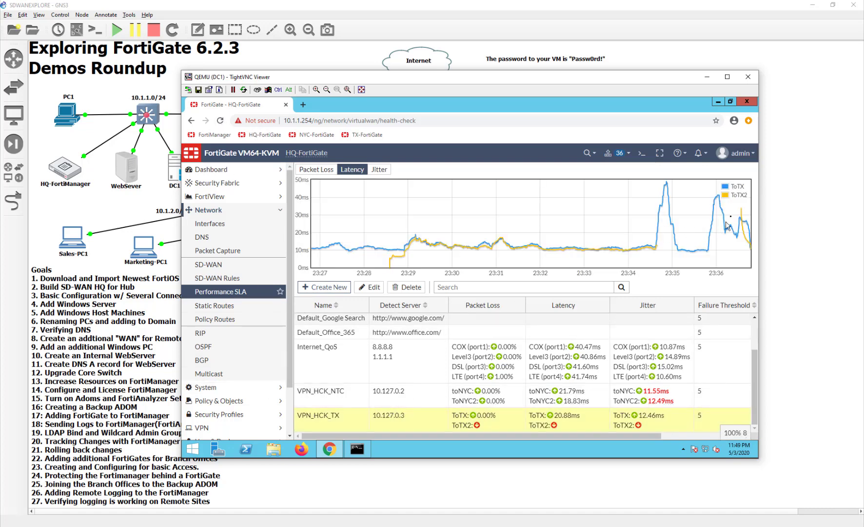
- Reload Performance SLA and chart VPN_HCK_TX latency, showing ToTX2 back up at 10.79ms
left_click(220, 121)
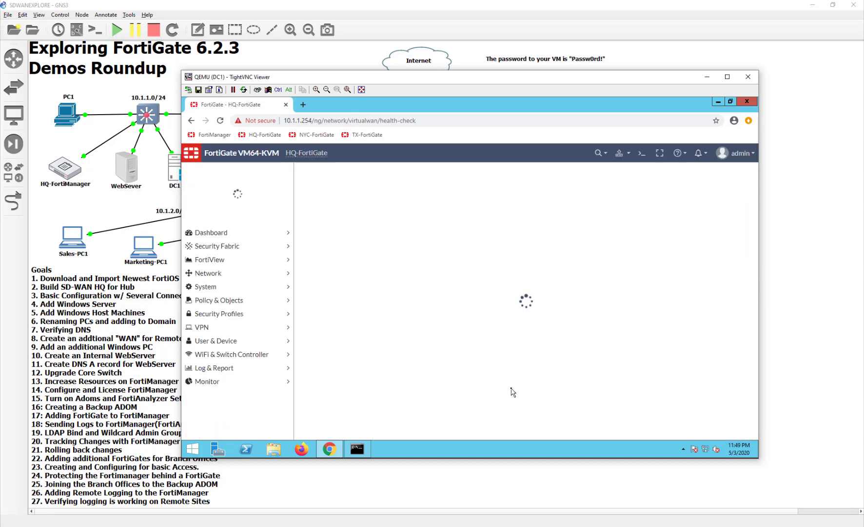
scroll(531, 414, "down", 2)
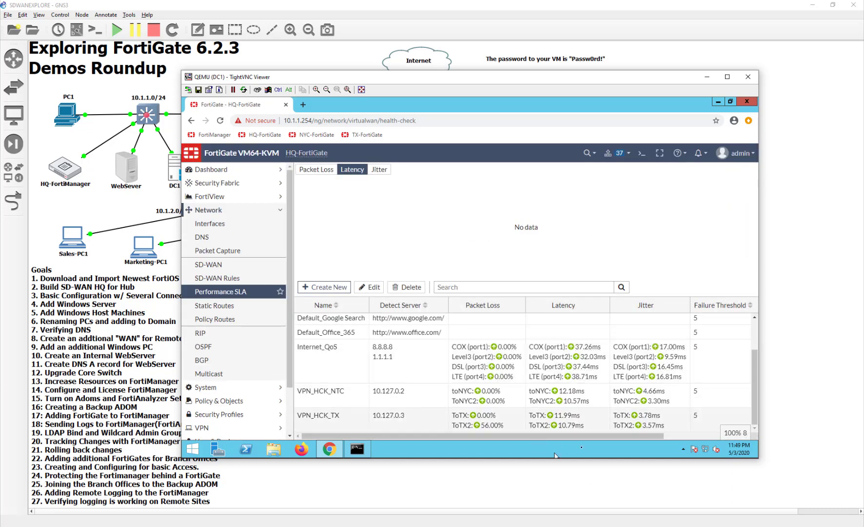
left_click_drag(416, 435, 594, 437)
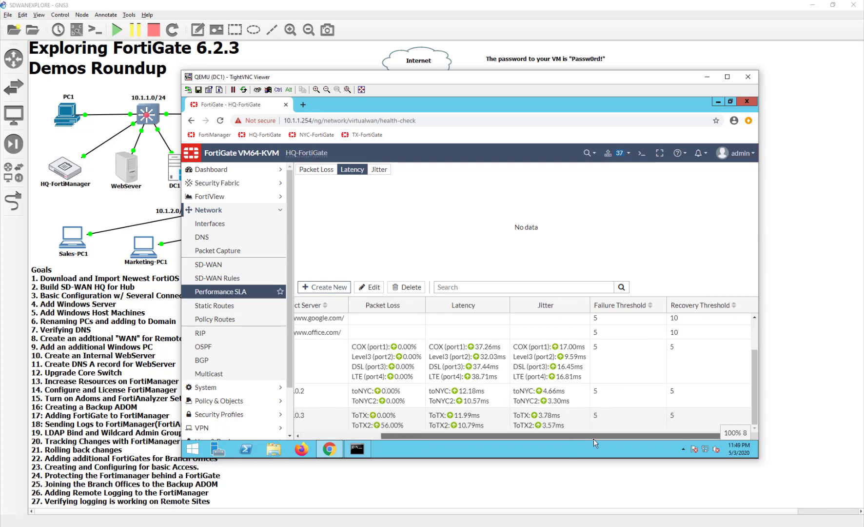
left_click(571, 425)
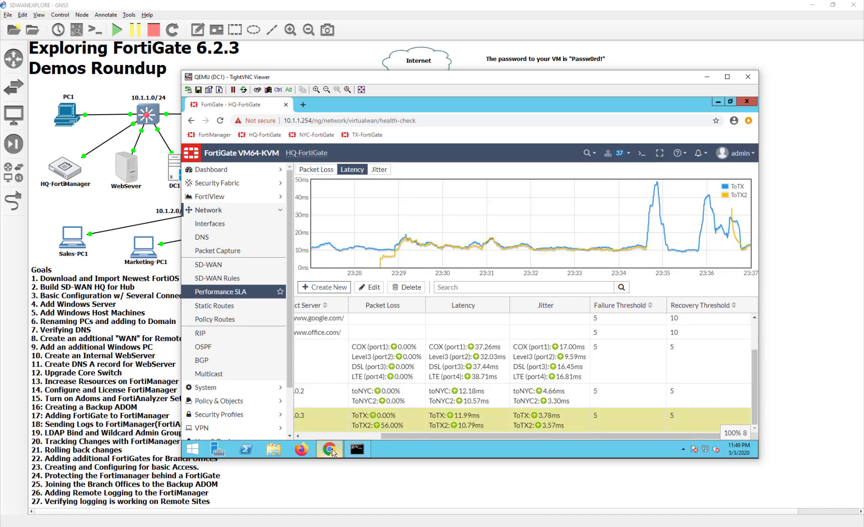
mouse_move(331, 451)
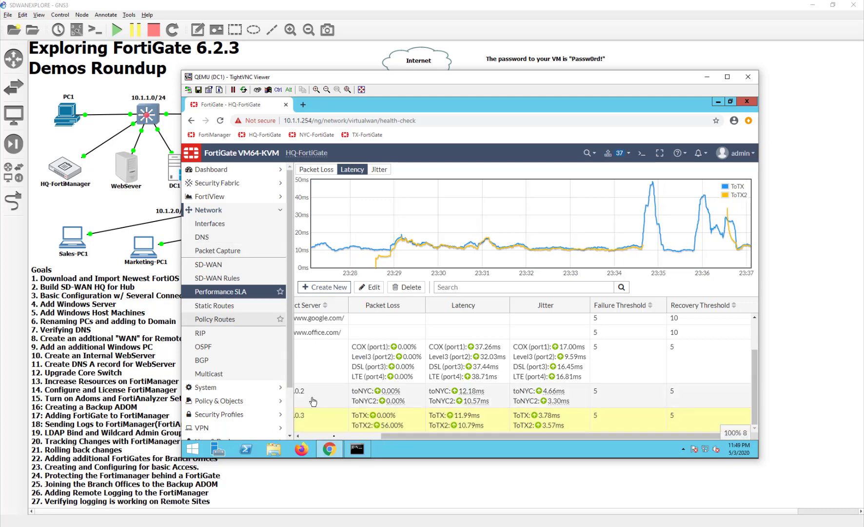
left_click(357, 449)
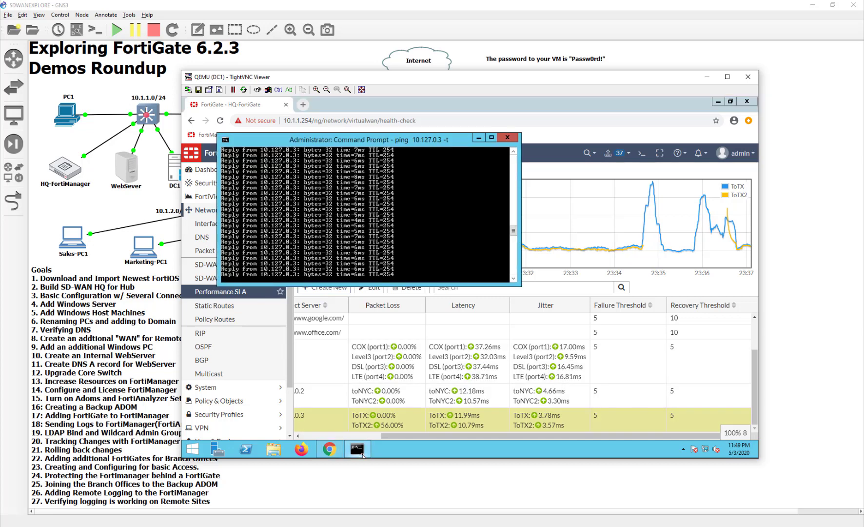
- Reopen FortiView All Sessions and scroll to the Destination Interface column for DC1's ping
left_click(357, 448)
left_click(214, 196)
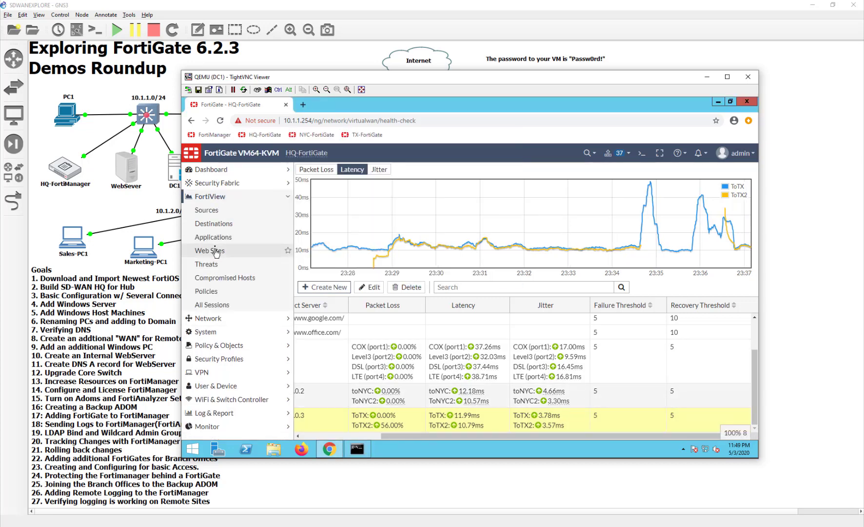
left_click(212, 305)
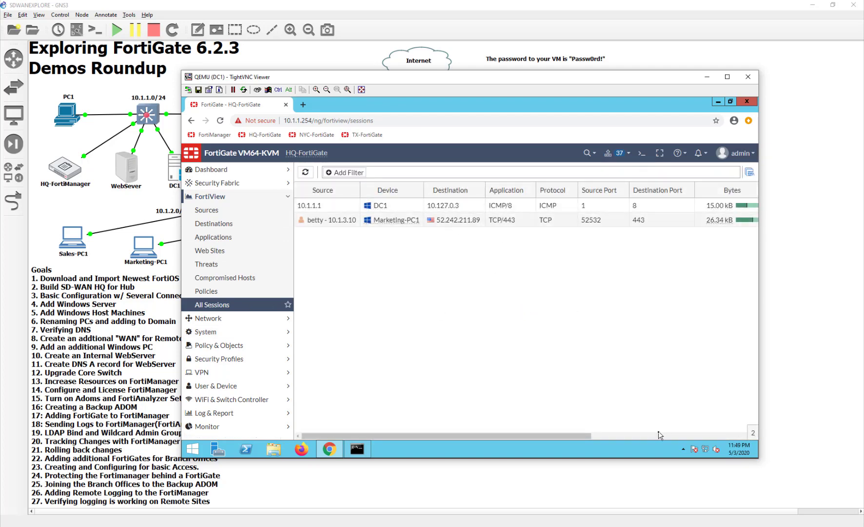
left_click(657, 436)
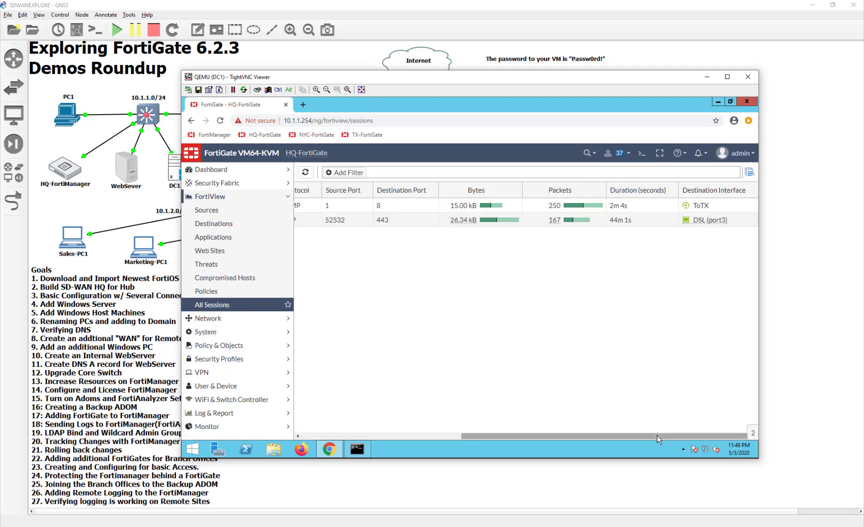
left_click_drag(656, 436, 436, 434)
left_click(70, 117)
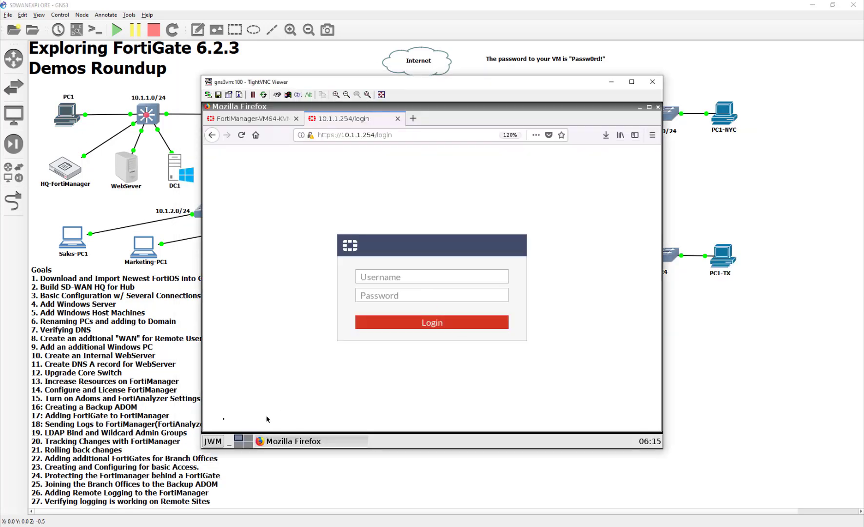
- Open a terminal on PC1 and run ping 10.127.0.3
left_click(214, 442)
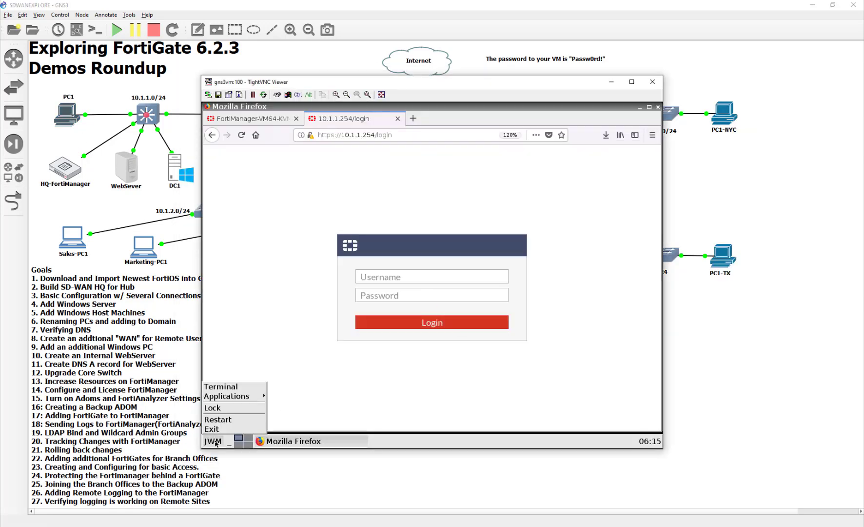
left_click(232, 386)
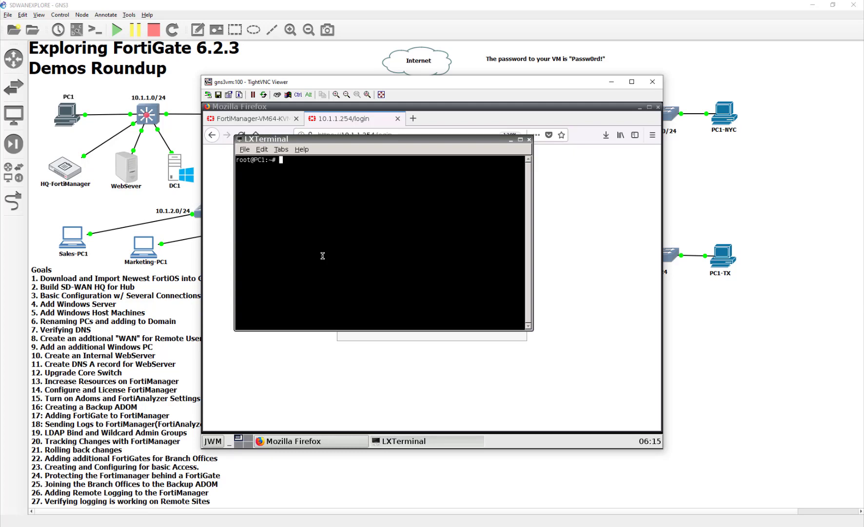
type("ping 10.127.0.3")
key("Return")
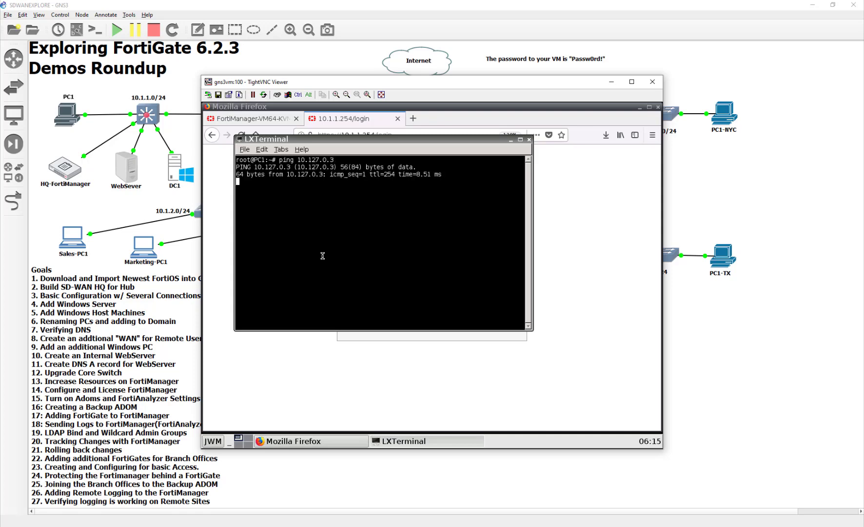
- Return to Firefox and the HQ VNC window showing DC1's sessions
left_click(436, 442)
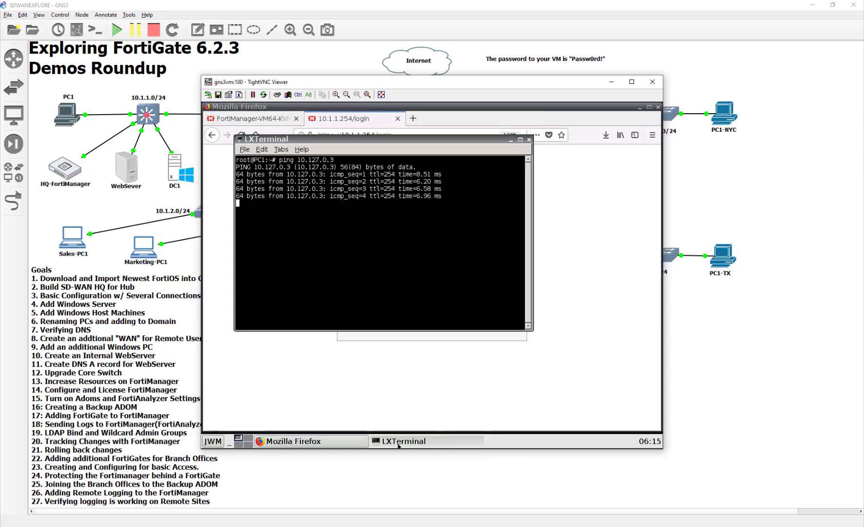
left_click(325, 441)
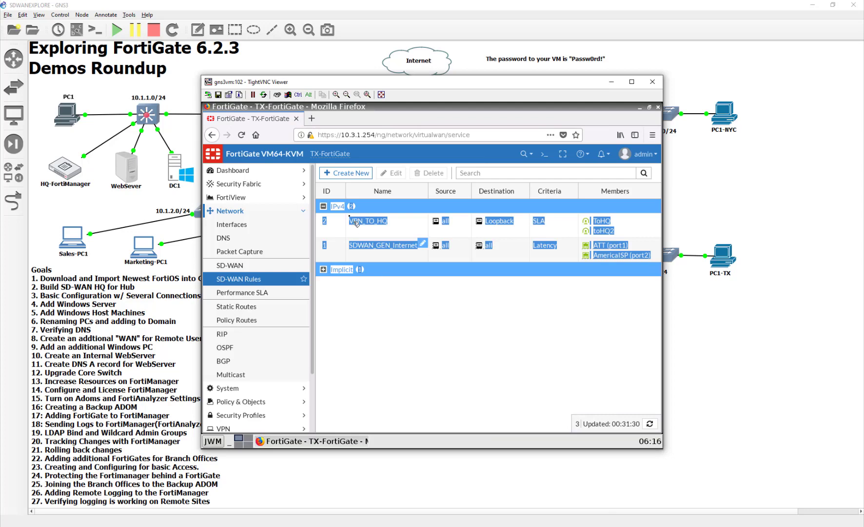
left_click(478, 448)
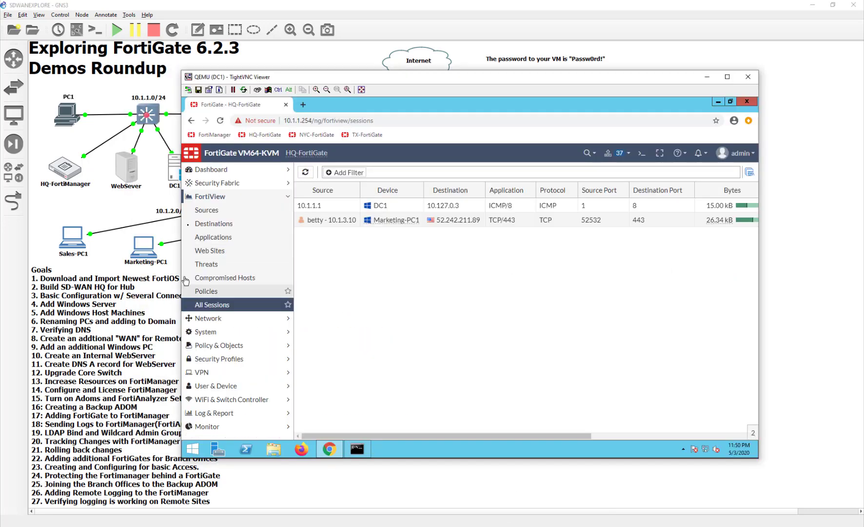
- Reload All Sessions and check Destination Interface: PC1's ping to 10.127.0.3 on ToTX2, DC1's on ToTX
left_click(221, 121)
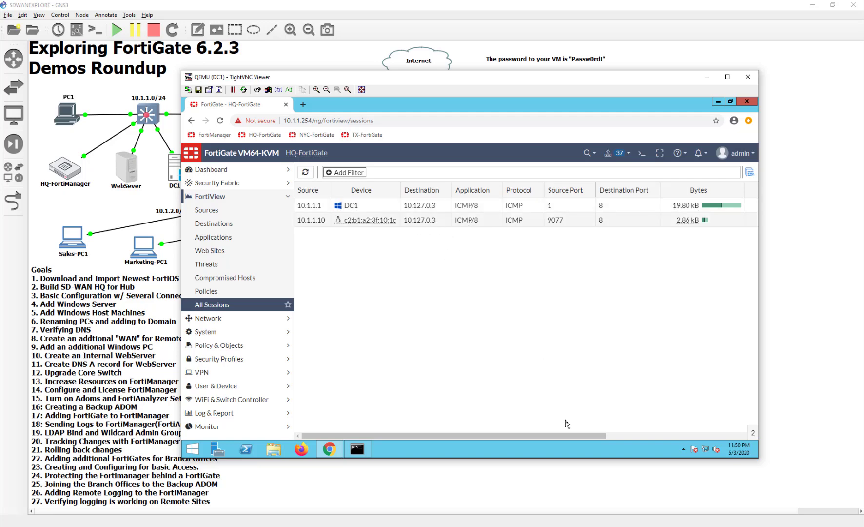
left_click_drag(574, 438, 718, 437)
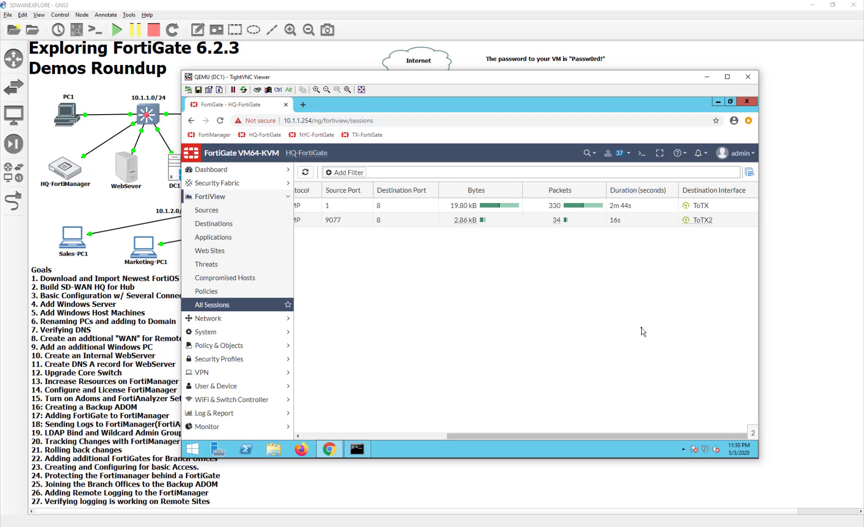
left_click(338, 436)
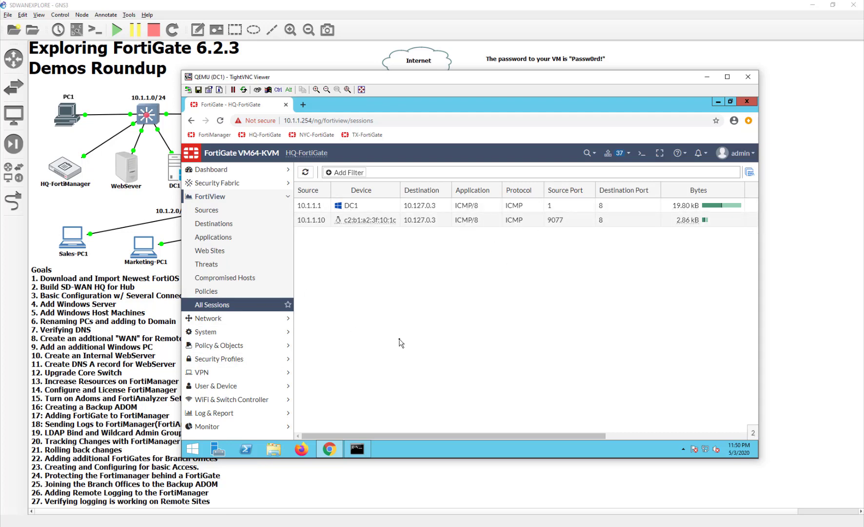
left_click_drag(511, 435, 445, 395)
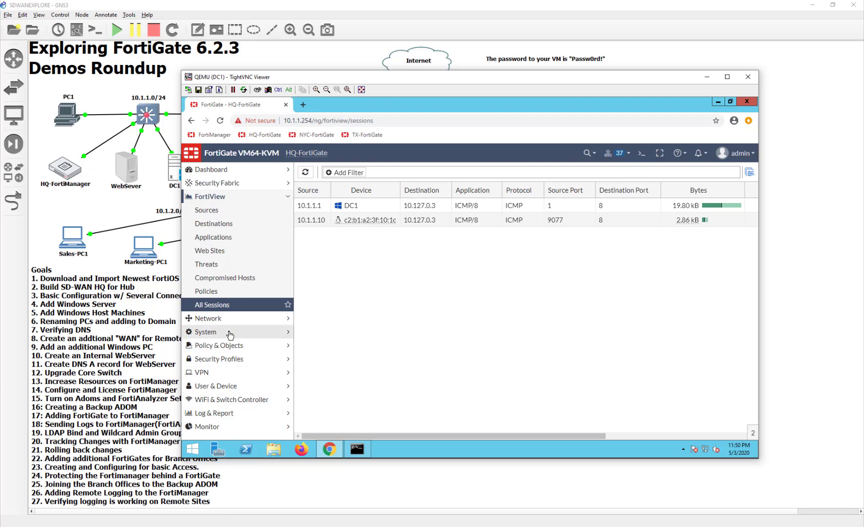
- Hide the running ping Command Prompt window and close DC1's TightVNC console
left_click(362, 452)
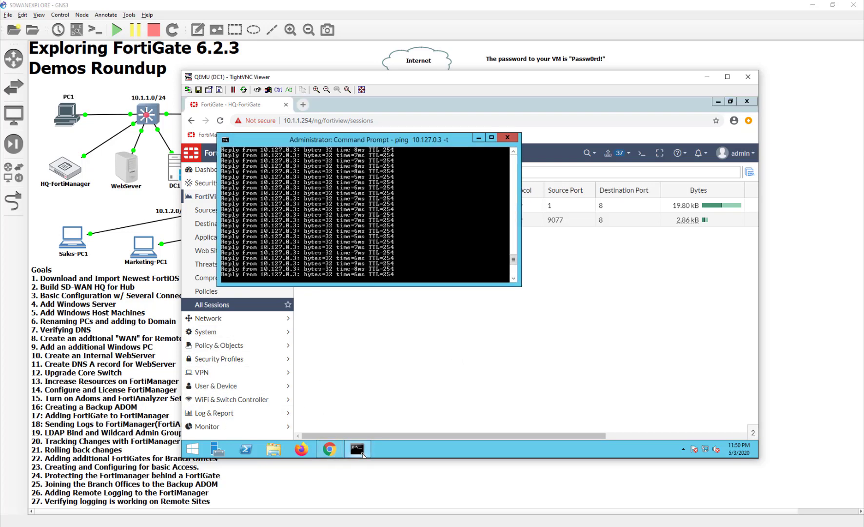
left_click(355, 454)
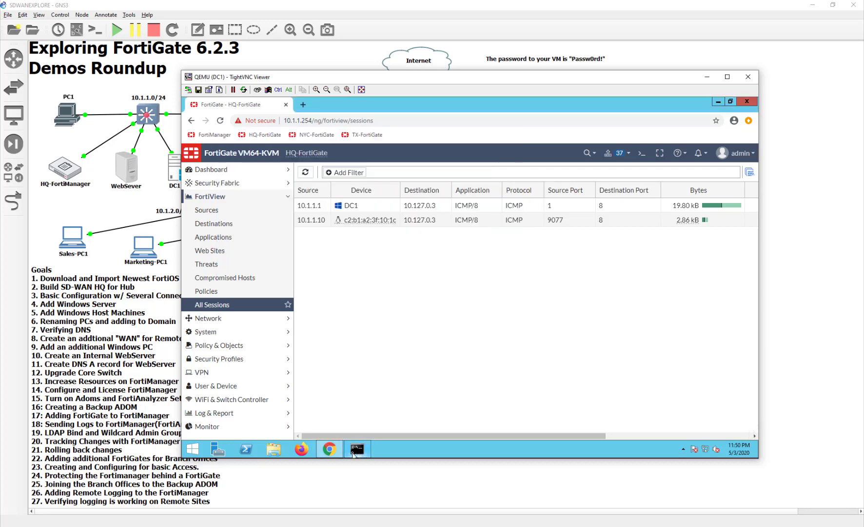
left_click(355, 454)
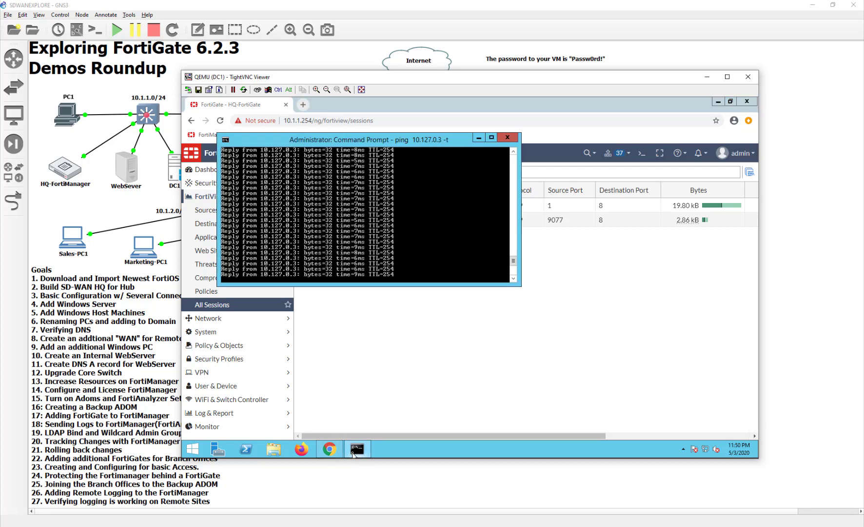
left_click(404, 372)
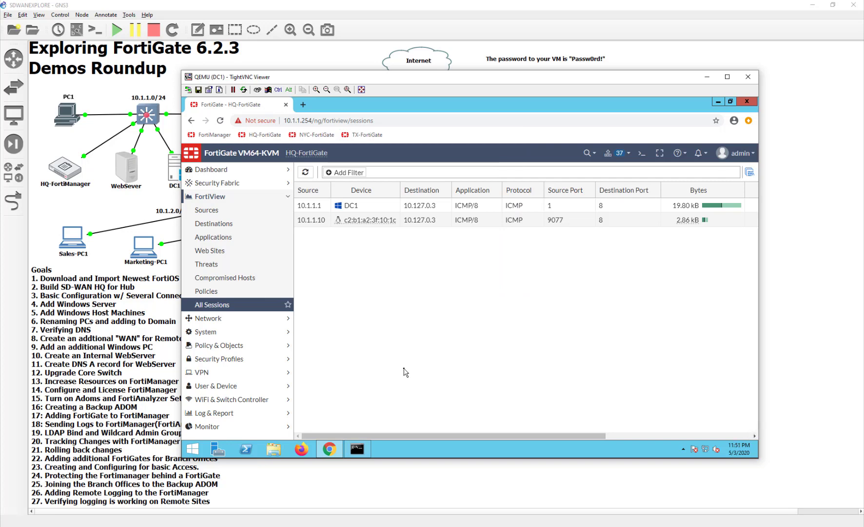
left_click(748, 77)
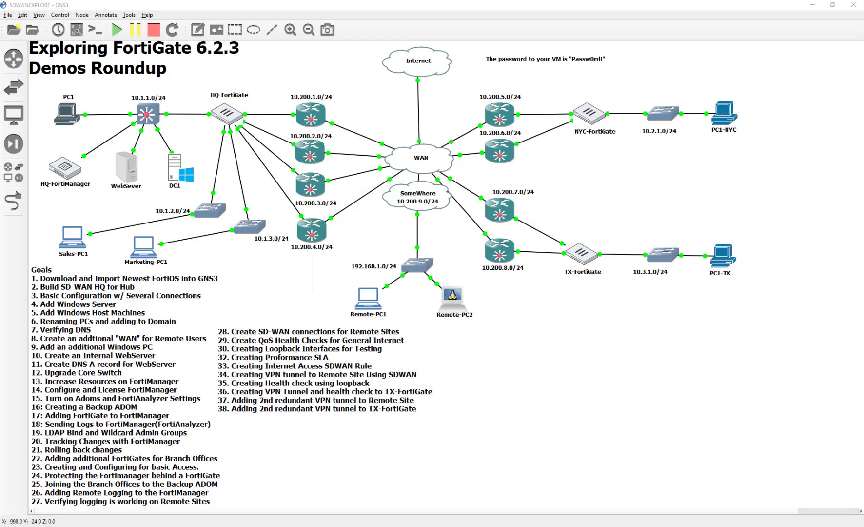